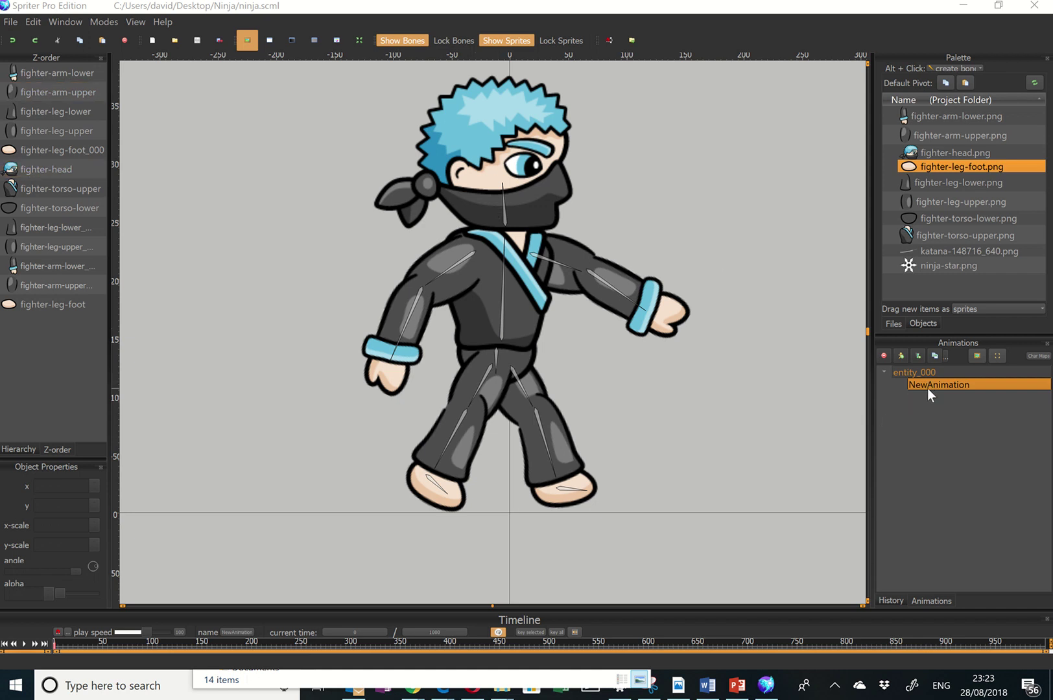
Step: Rename the NewAnimation animation of entity_000 to Walking
left_click(953, 388)
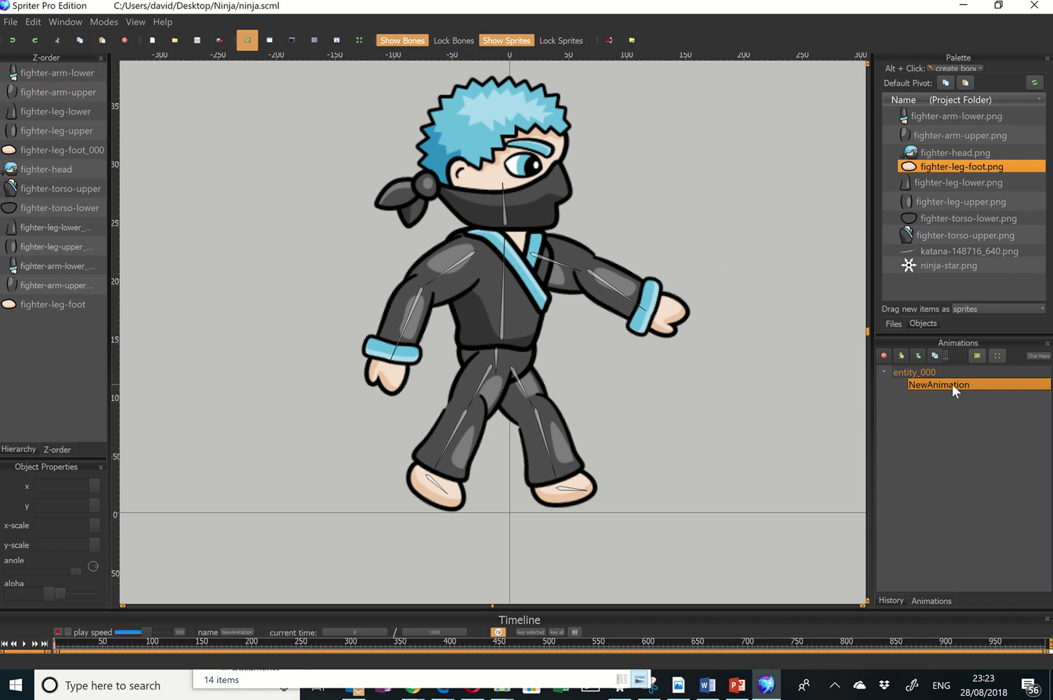
double_click(951, 384)
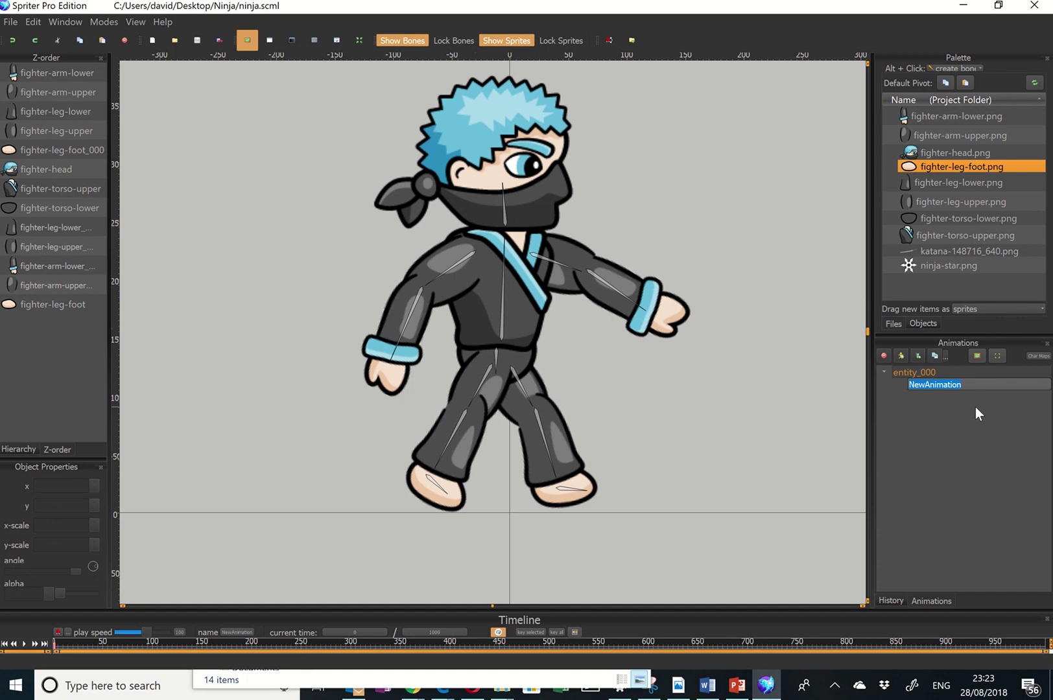
type("Walking")
left_click(947, 378)
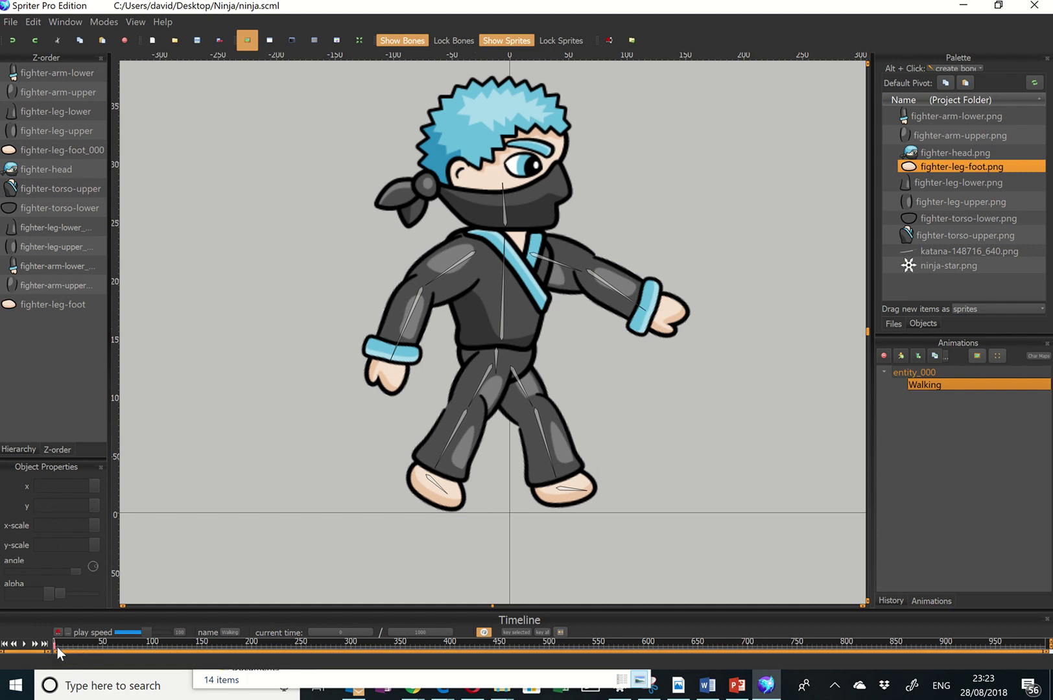
Step: At time 0, bend the ninja's trailing near leg: upper leg to about 234°, lower leg about 202°, foot about 289°
left_click(472, 401)
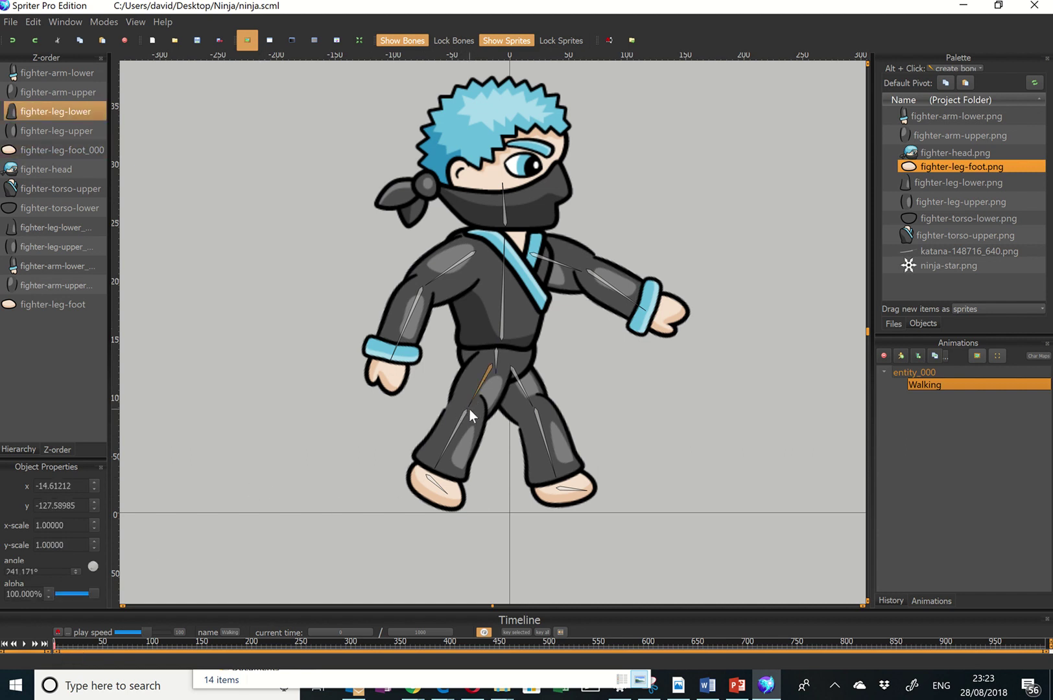
left_click_drag(470, 403, 463, 403)
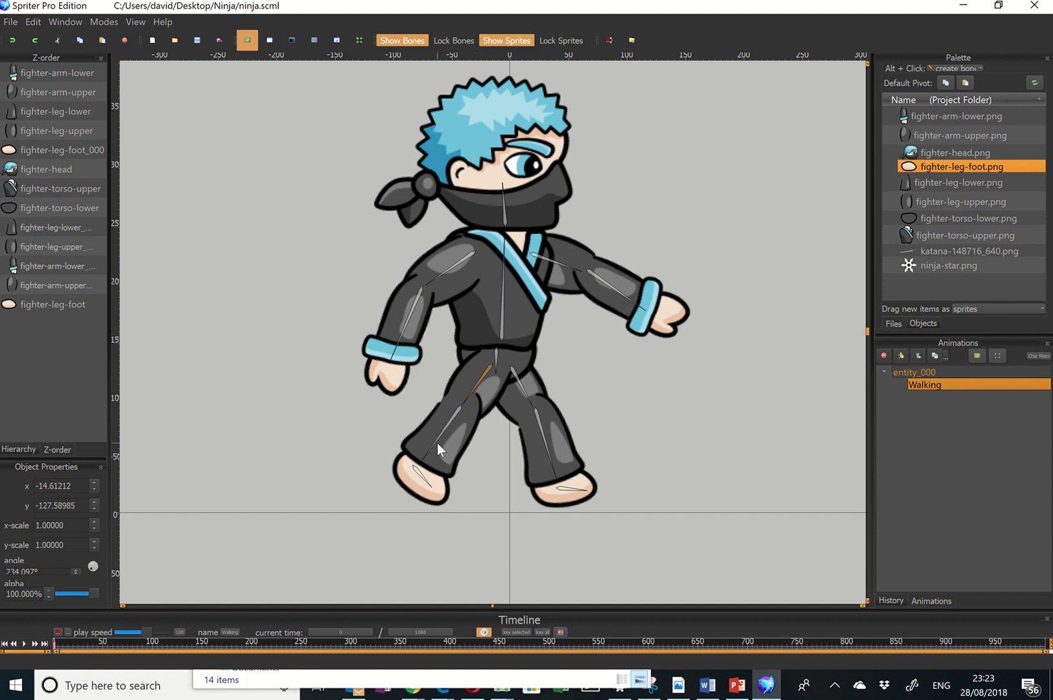
left_click_drag(437, 443, 389, 438)
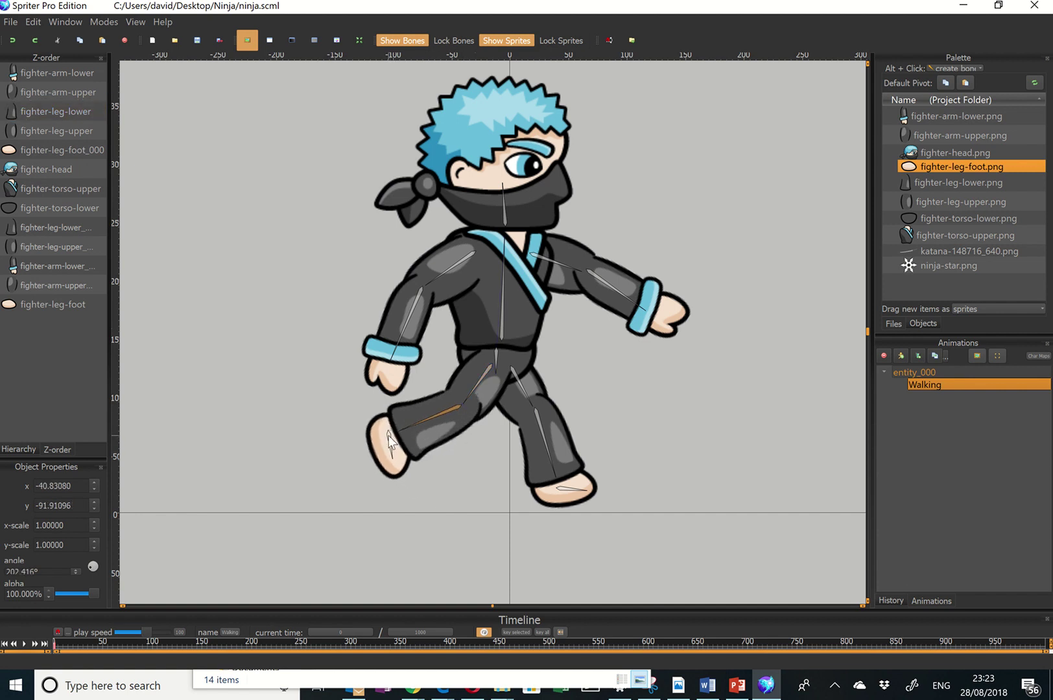
left_click(391, 469)
left_click(391, 455)
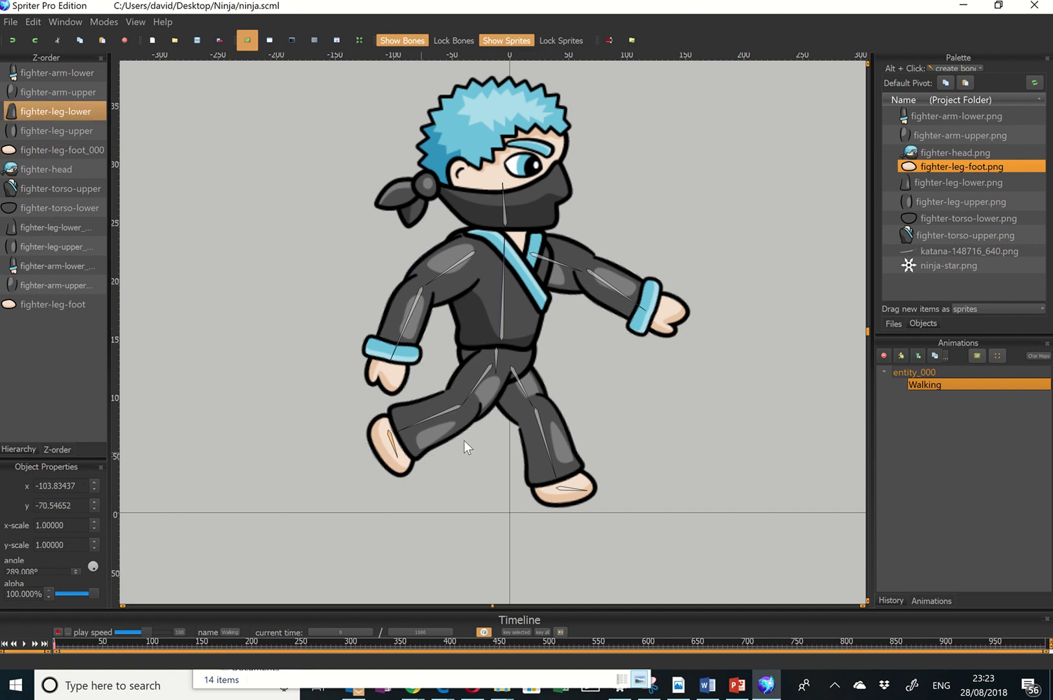
Step: Tilt the hip bone to about 287° and re-pose both legs, with the near upper leg at about 232° and the far lower leg about 293°
left_click(500, 377)
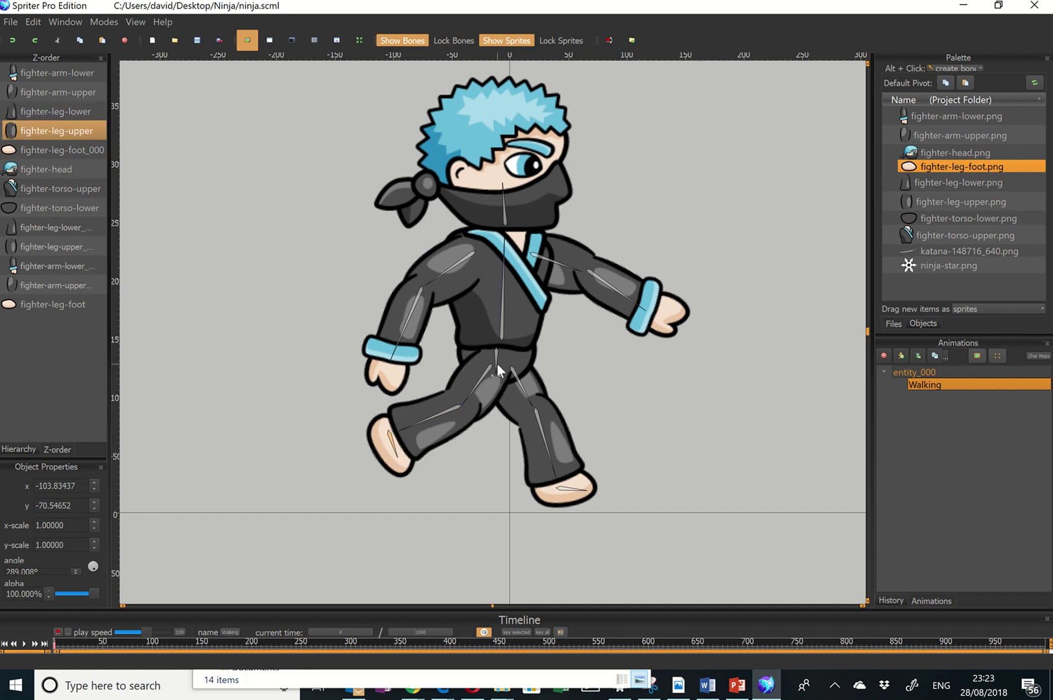
left_click_drag(497, 364, 501, 364)
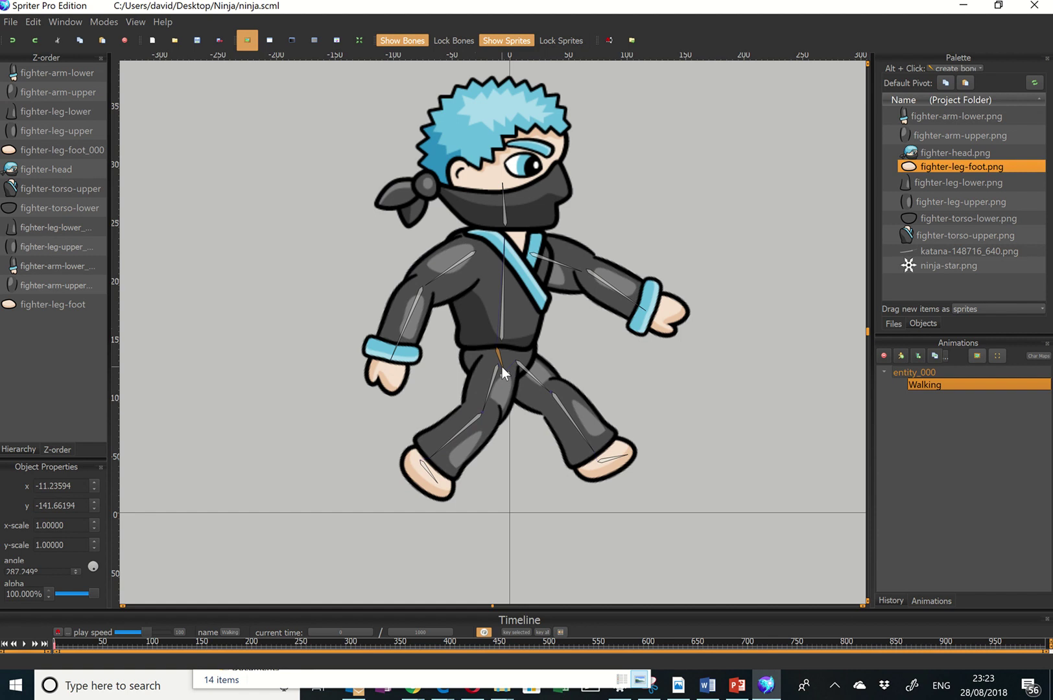
left_click(474, 405)
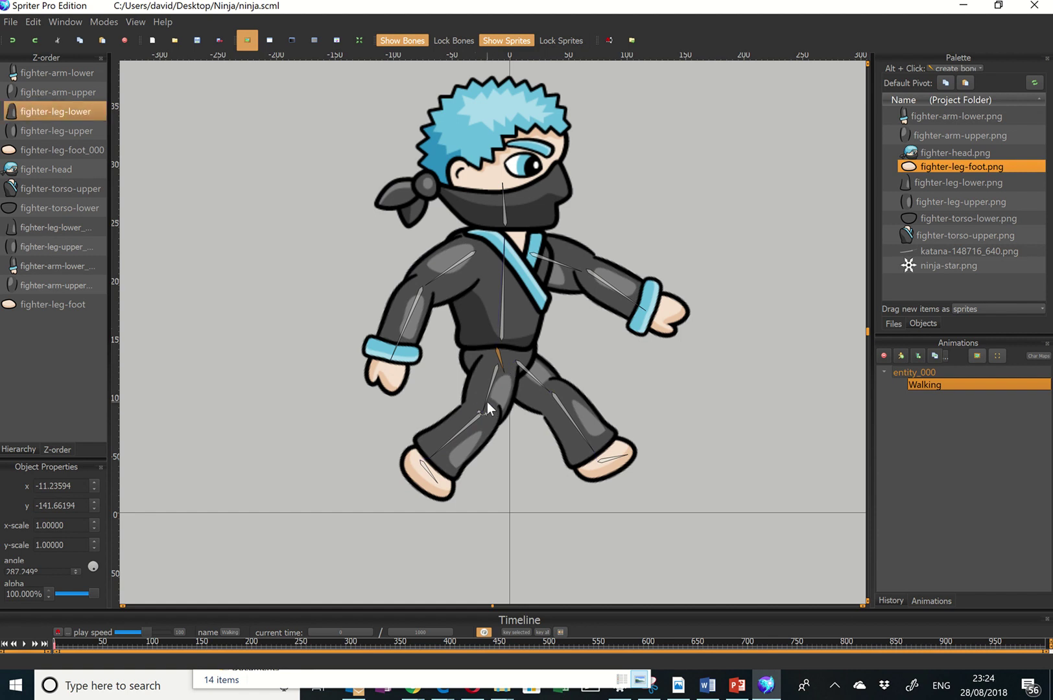
left_click_drag(488, 402, 470, 400)
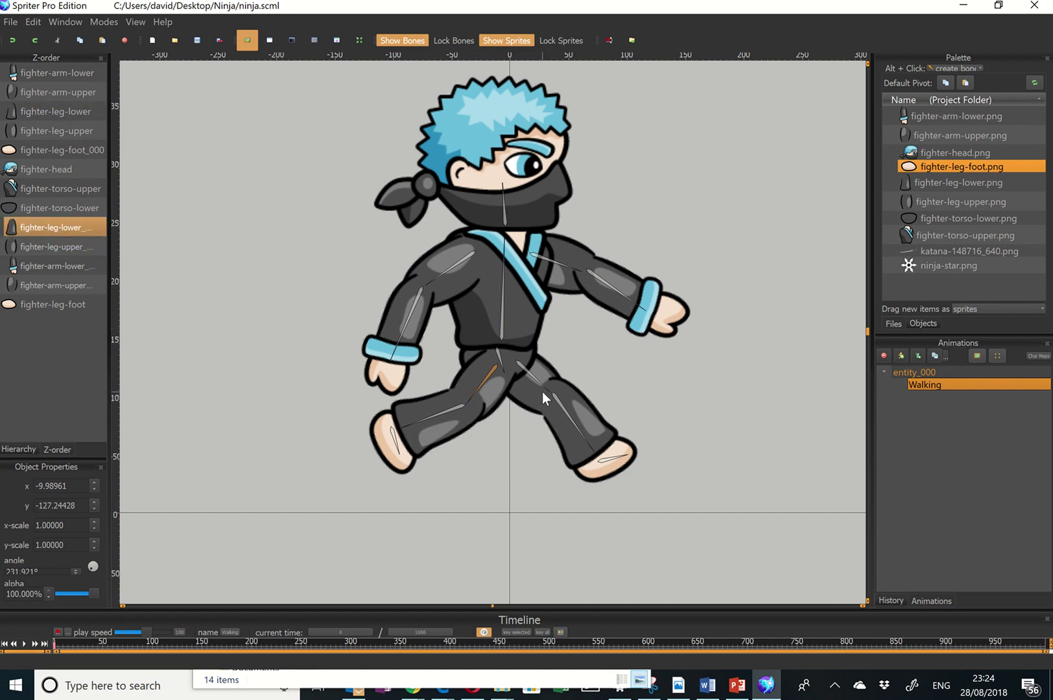
left_click_drag(589, 442, 571, 456)
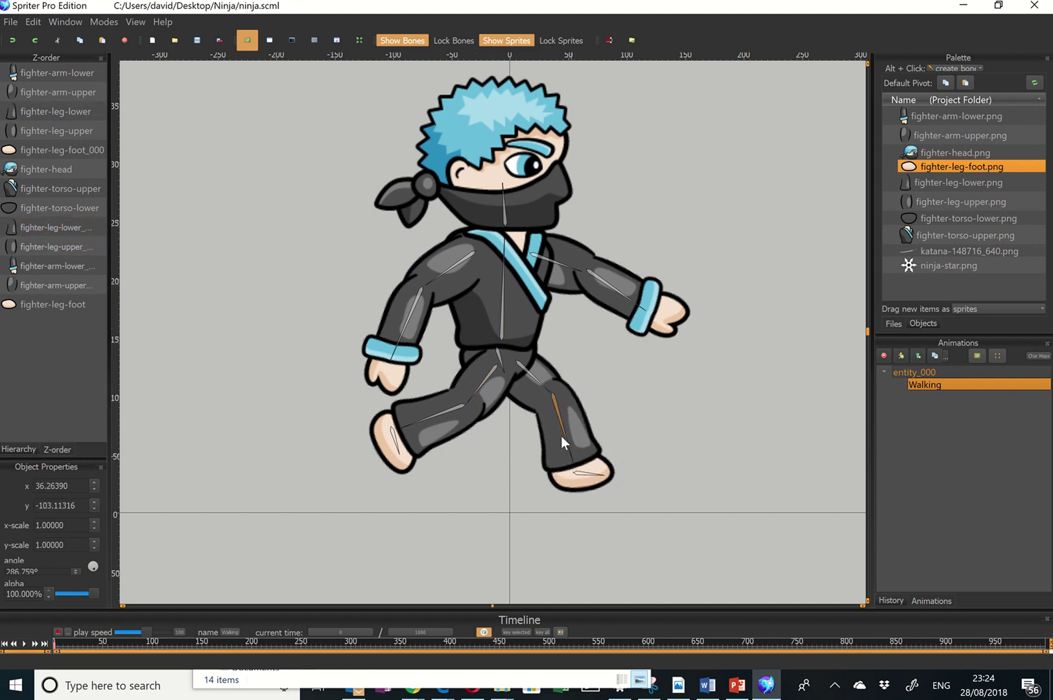
left_click_drag(541, 386, 567, 453)
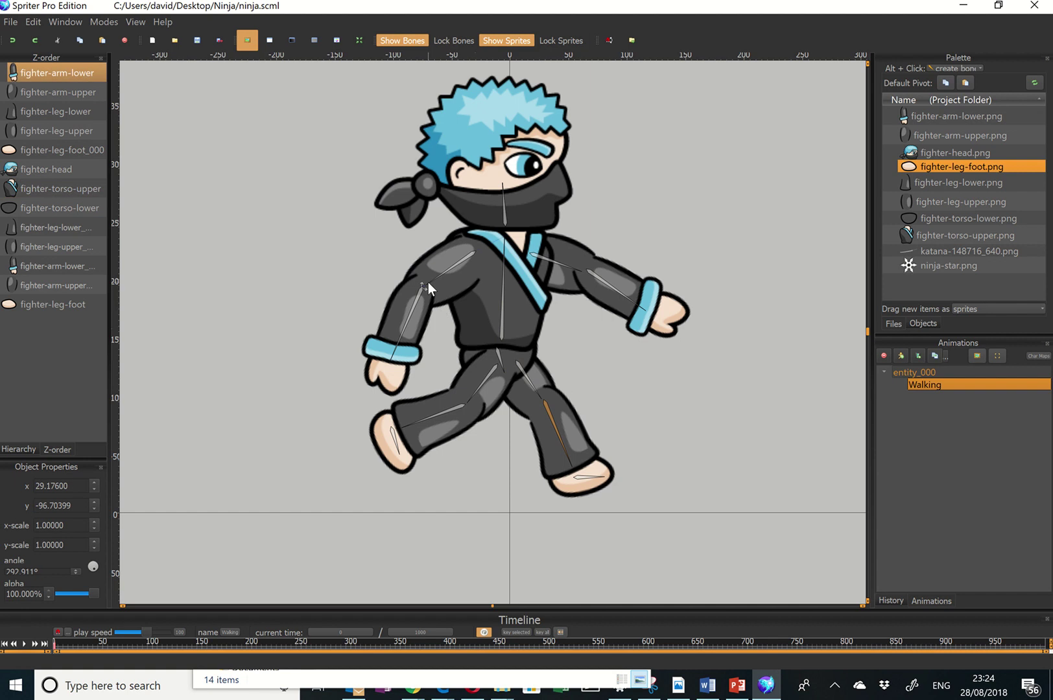
Step: Swing both arms in front of the torso: near upper arm to about 284°, far upper arm about 274°, and both forearms about 336°
left_click_drag(428, 282, 489, 305)
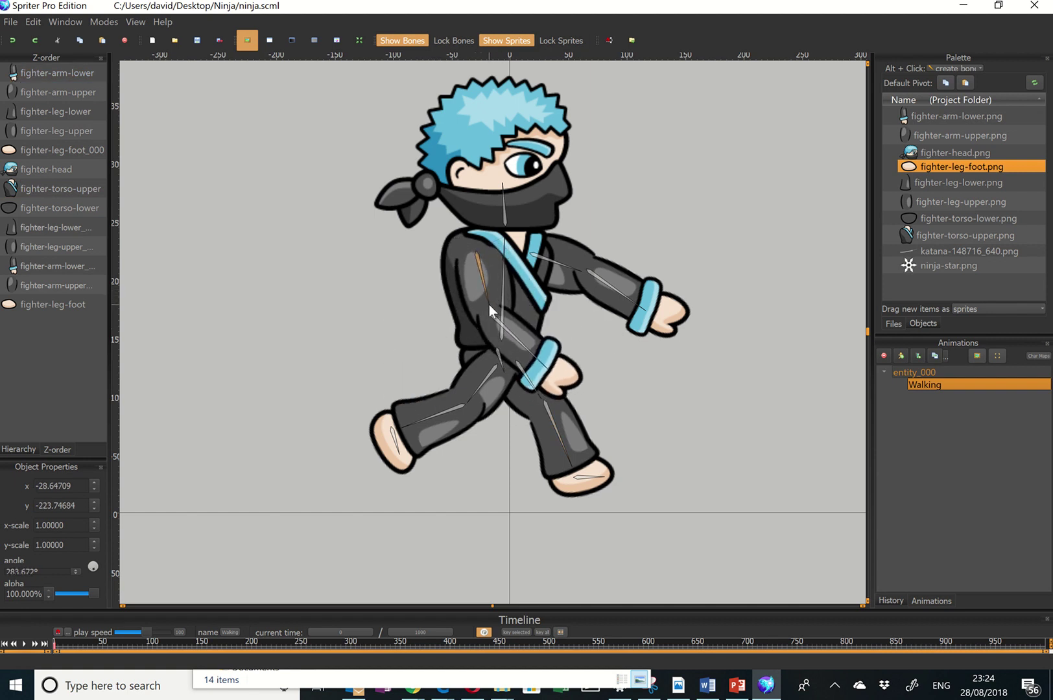
left_click_drag(534, 357, 547, 338)
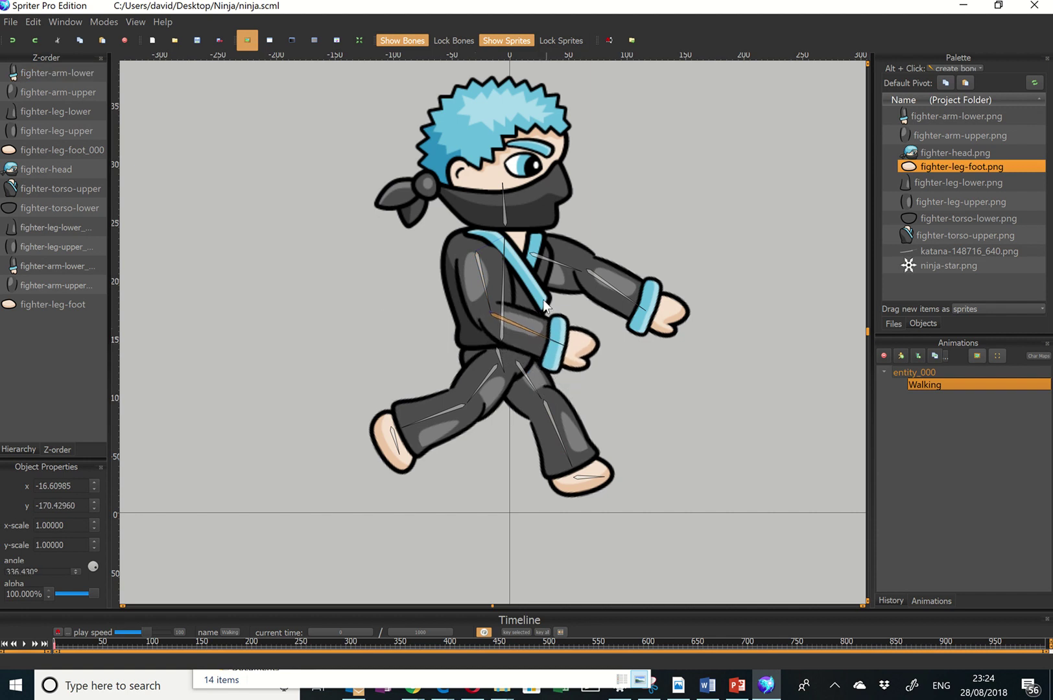
left_click(565, 266)
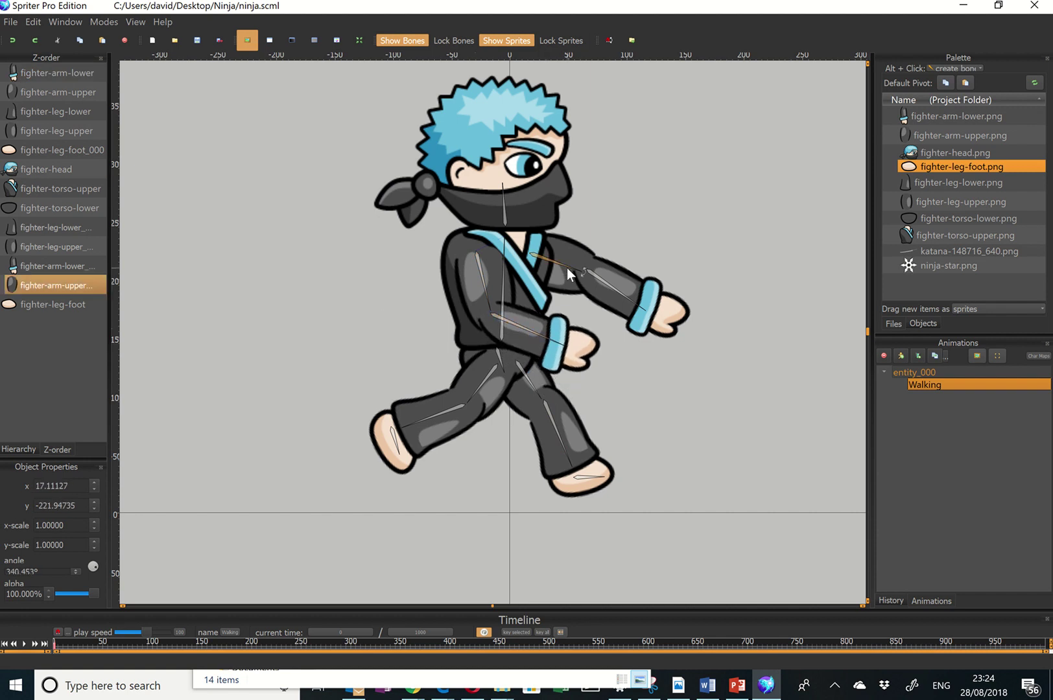
left_click_drag(567, 271, 634, 231)
left_click_drag(568, 265, 532, 298)
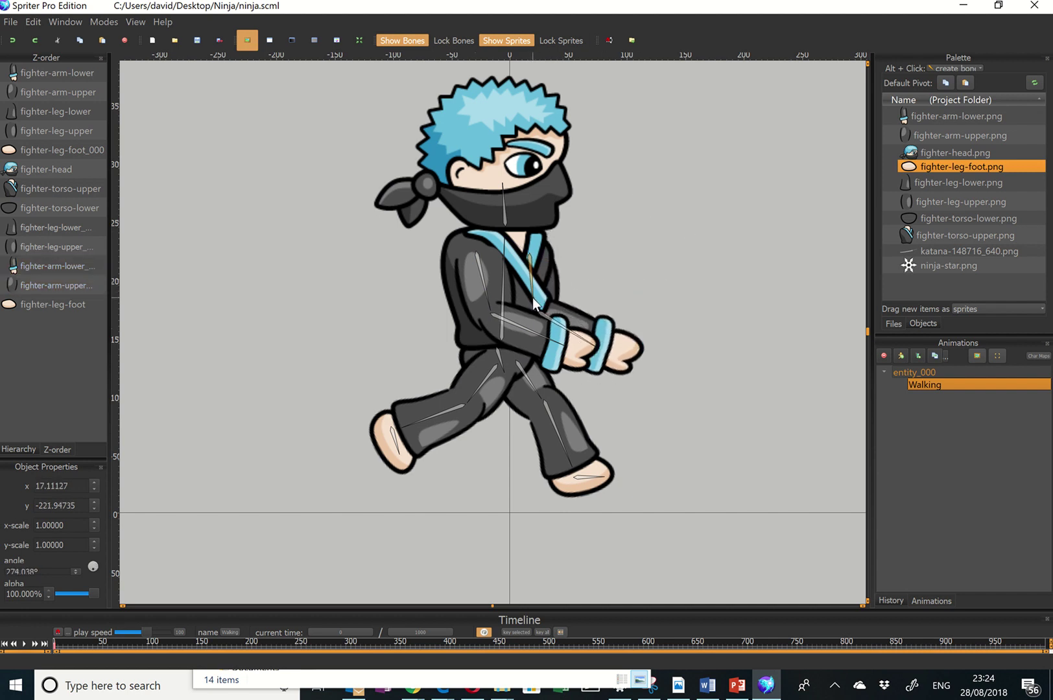
left_click_drag(594, 344, 594, 356)
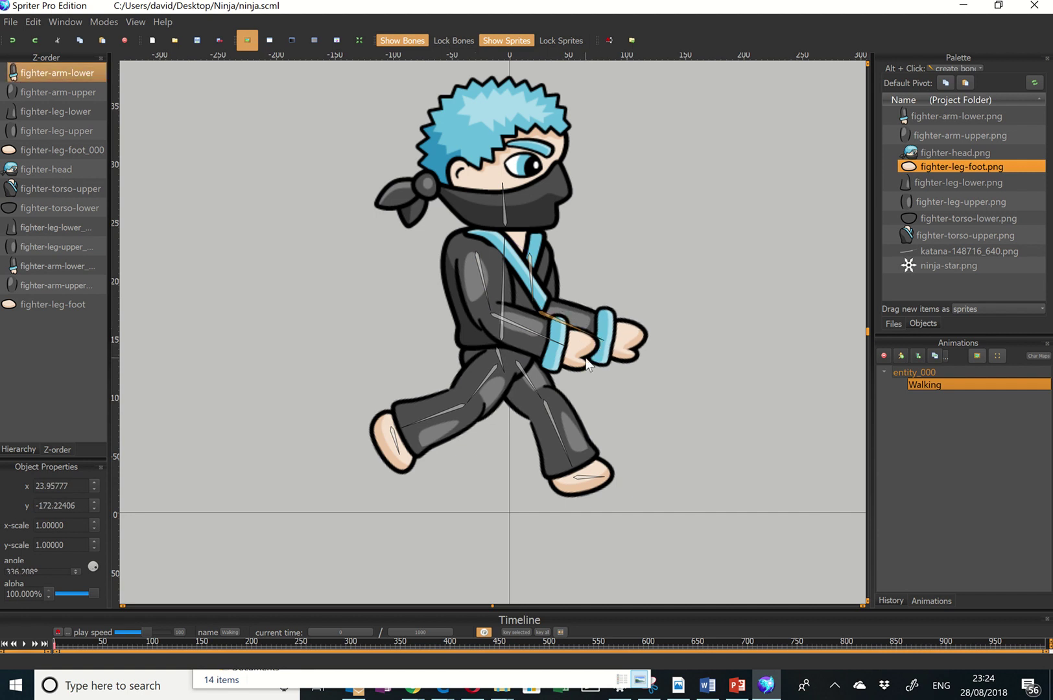
Step: At time 126, set the near upper arm to about 272°, raise its forearm, and set the far upper arm to about 267° and forearm 347°
left_click(386, 580)
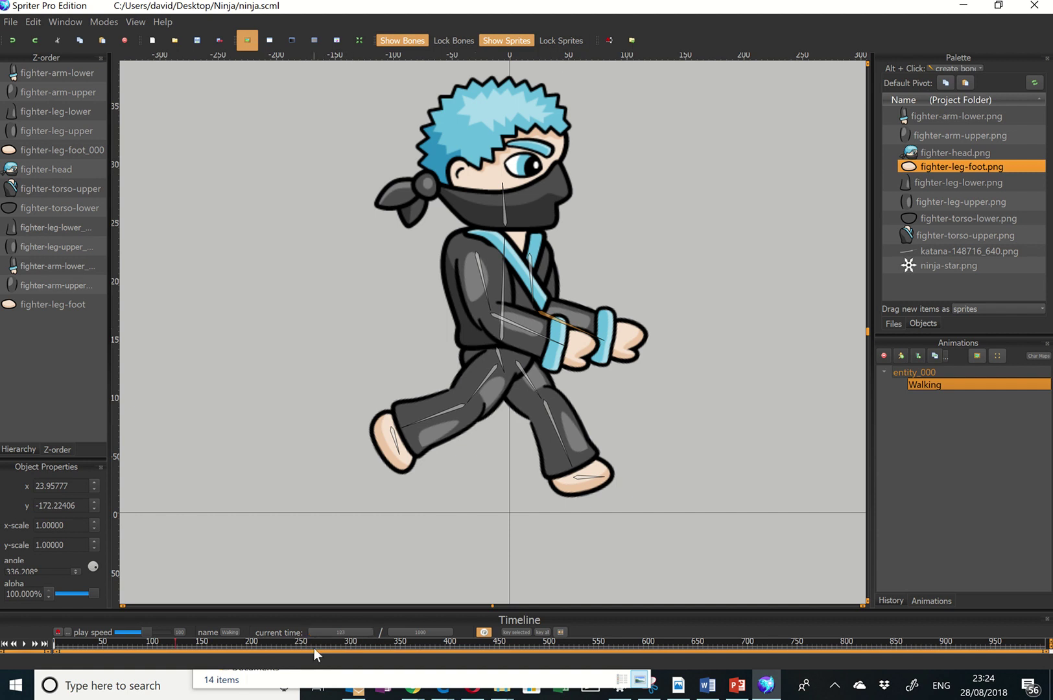
left_click(342, 633)
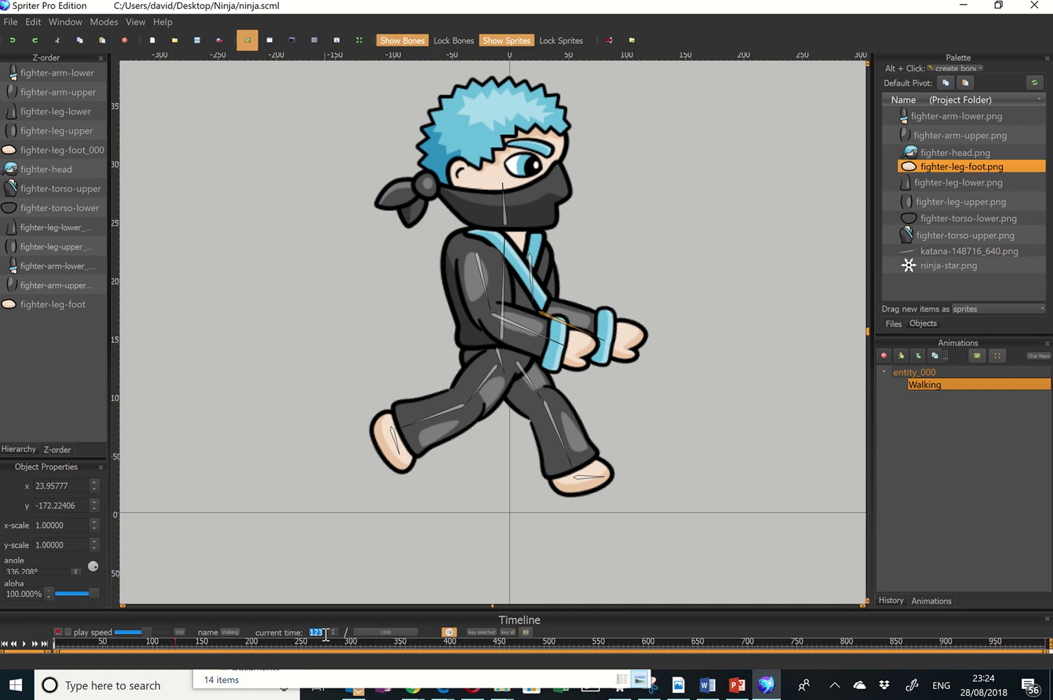
left_click(333, 630)
key("Return")
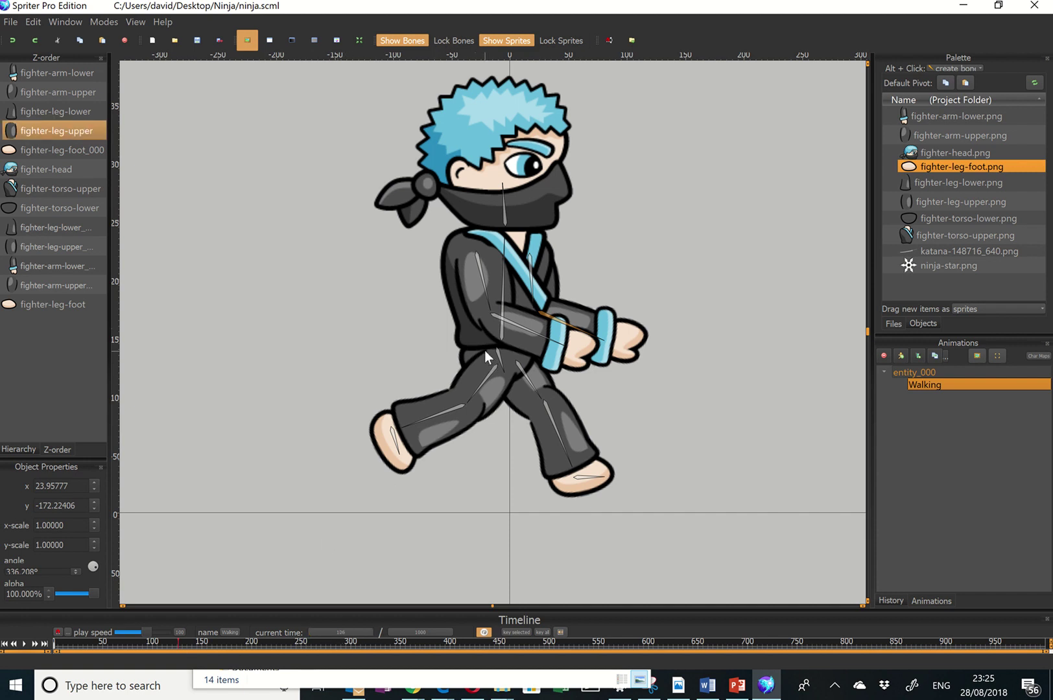
left_click_drag(487, 299, 477, 301)
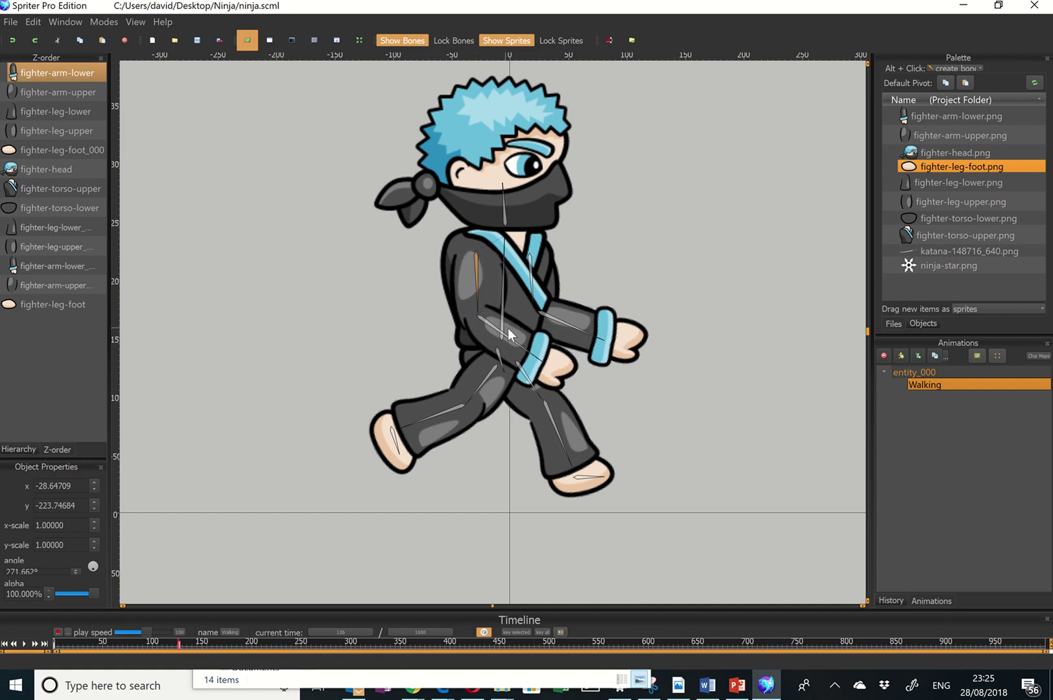
left_click_drag(530, 360, 528, 296)
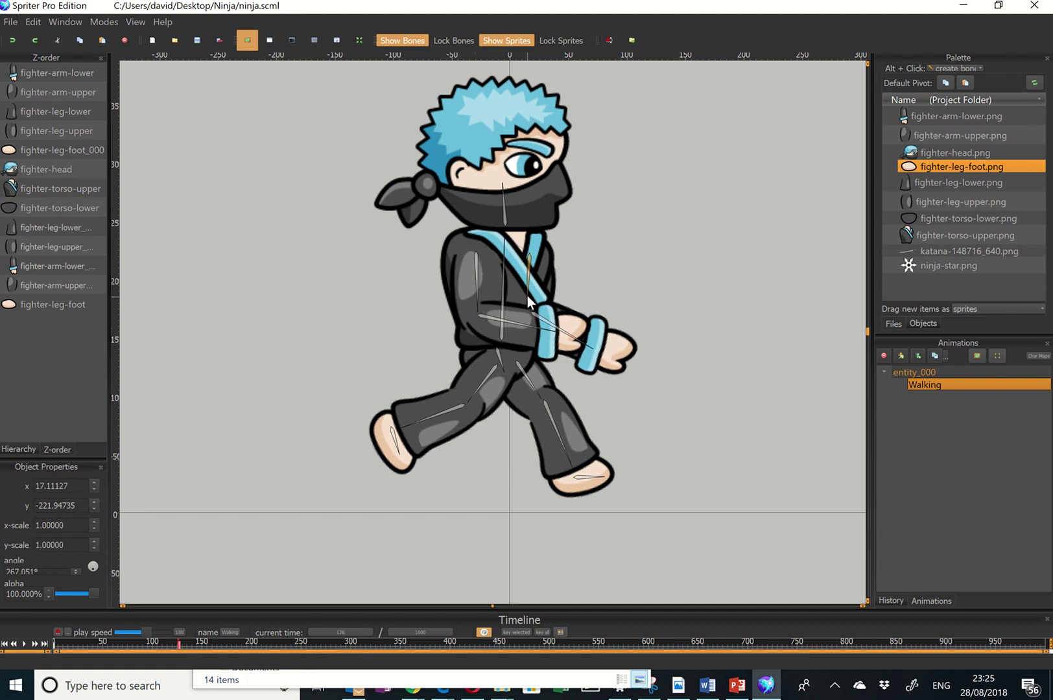
left_click_drag(584, 344, 595, 326)
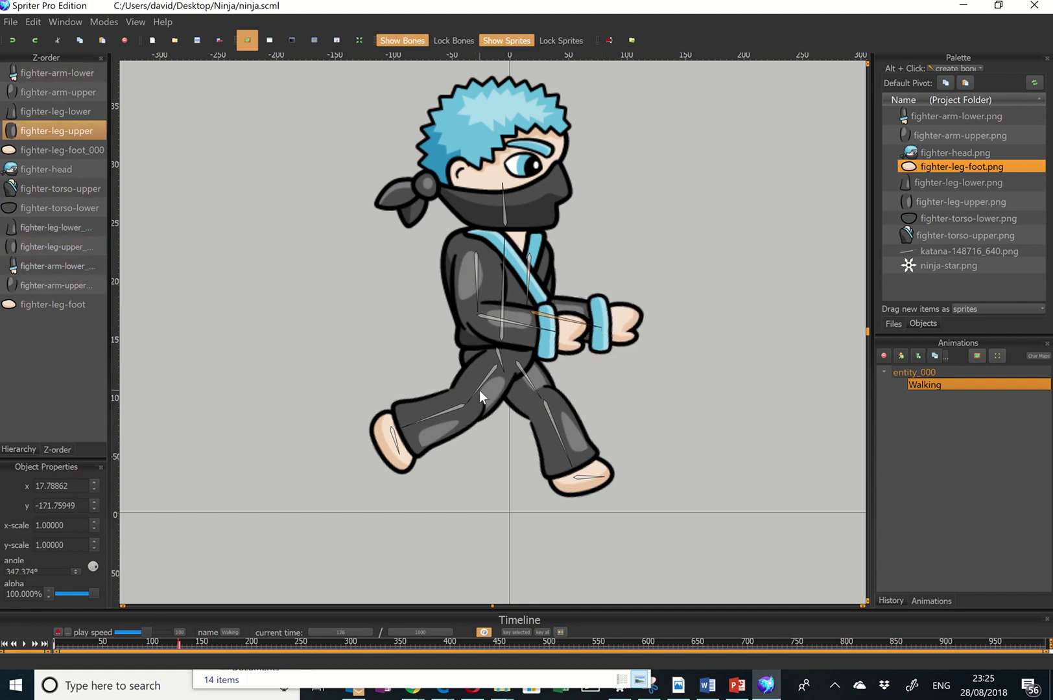
Step: At time 126, bend the near leg to about 259° upper and 195° lower, and plant the far leg with its foot at about 346°
mouse_move(474, 394)
left_mouse_down()
mouse_move(501, 398)
mouse_move(491, 400)
left_mouse_up()
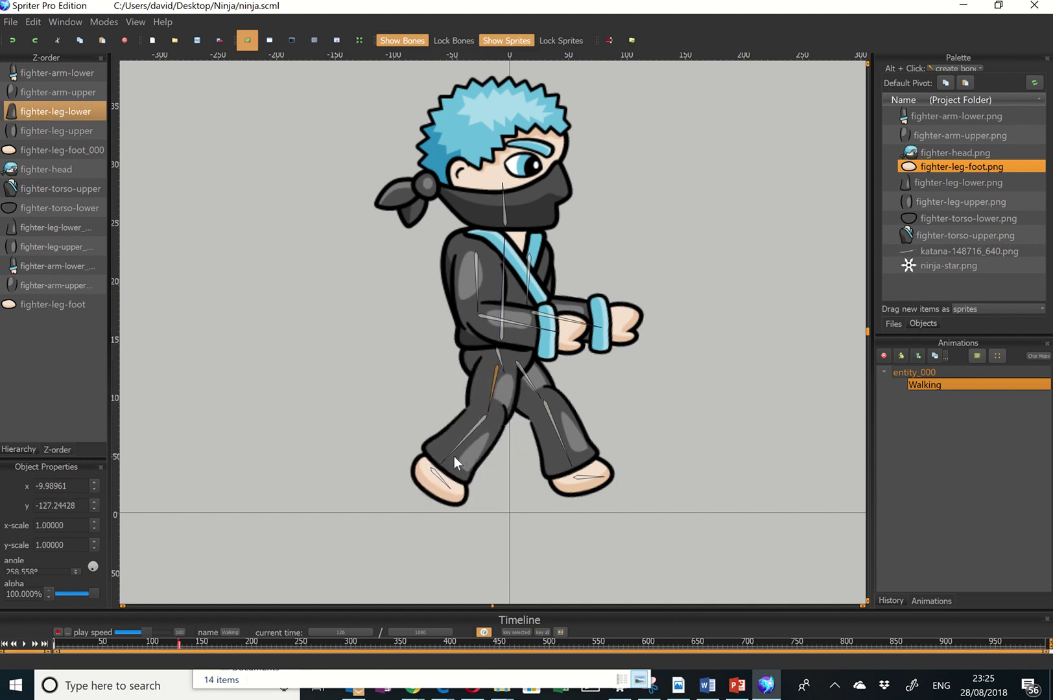
left_click_drag(445, 456, 435, 428)
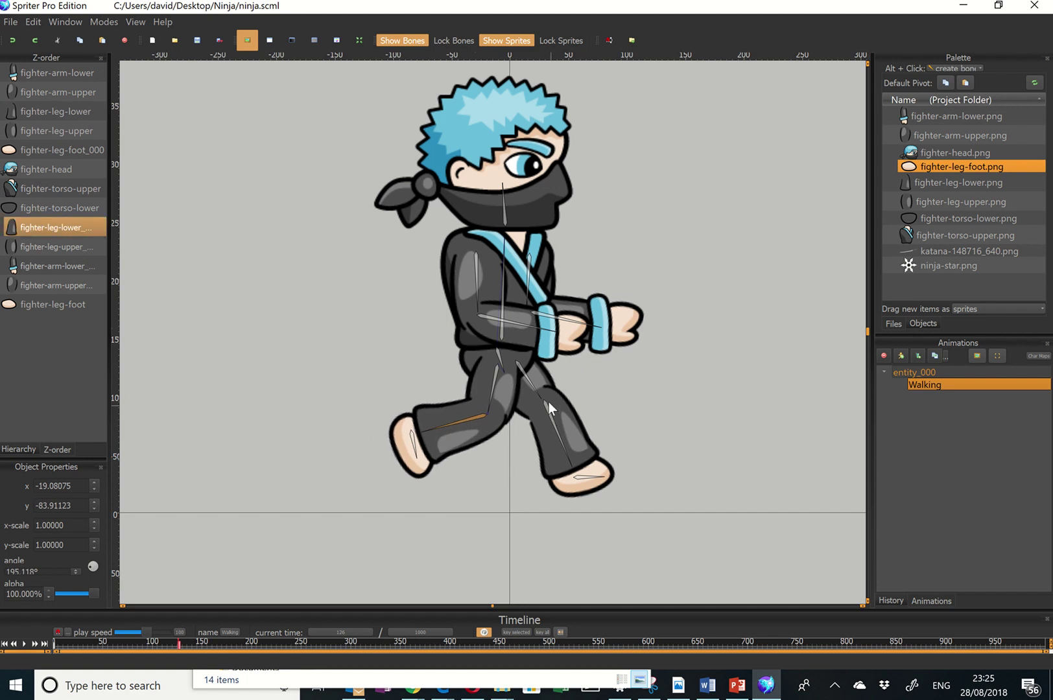
left_click_drag(536, 389, 540, 390)
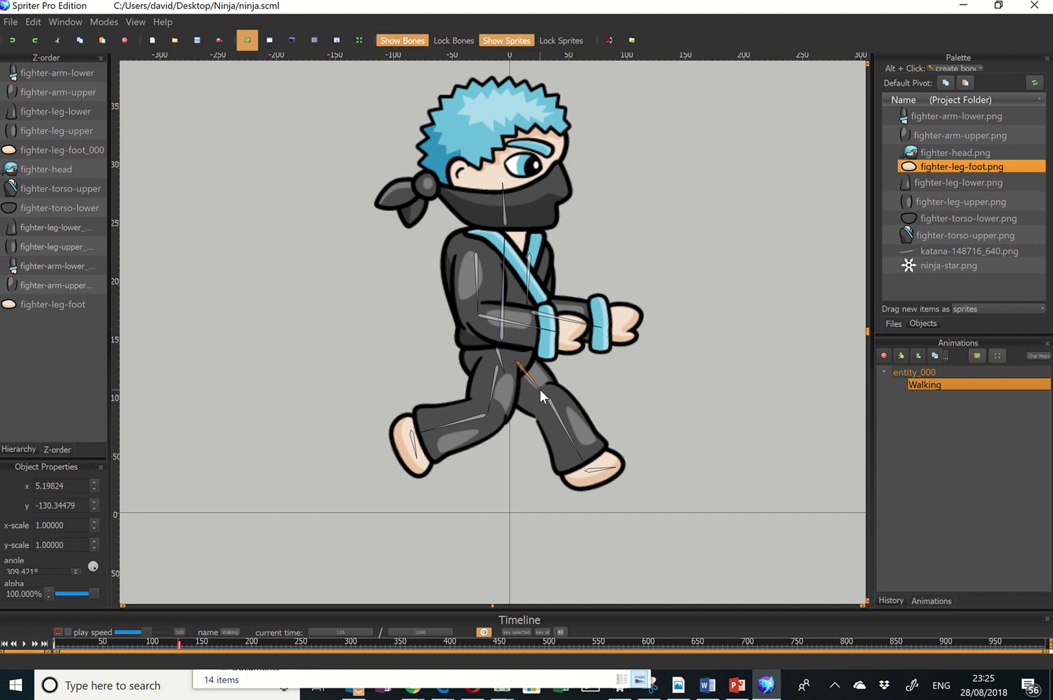
left_click_drag(575, 449, 548, 486)
left_click(544, 493)
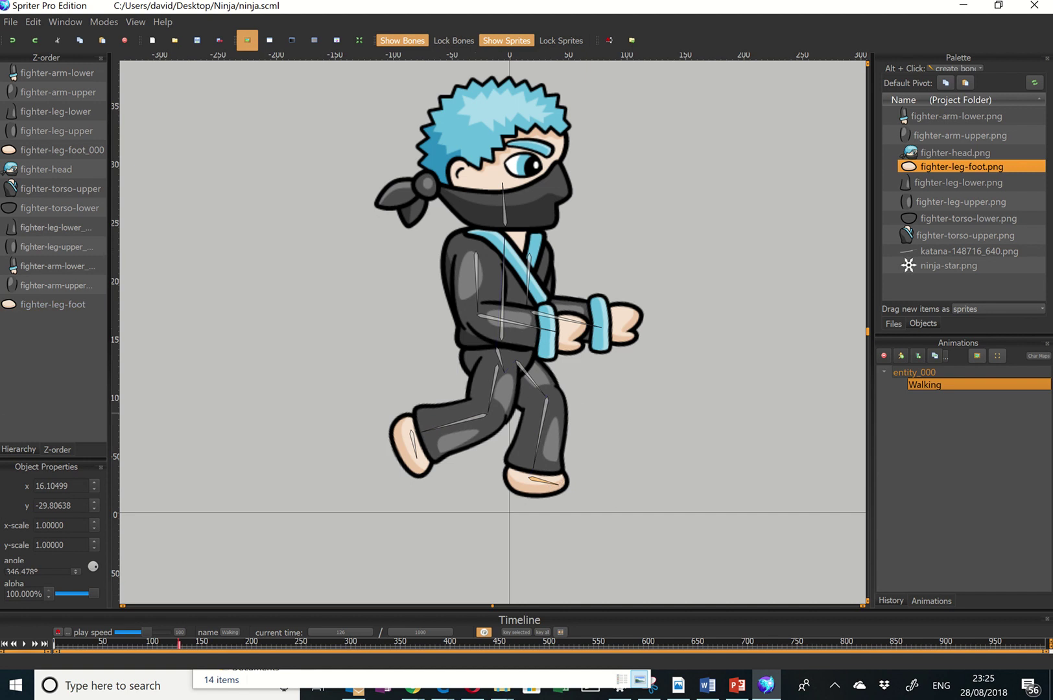
Step: At time 247, swing the near upper arm back to about 232° and set its forearm to about 319°
left_click(293, 649)
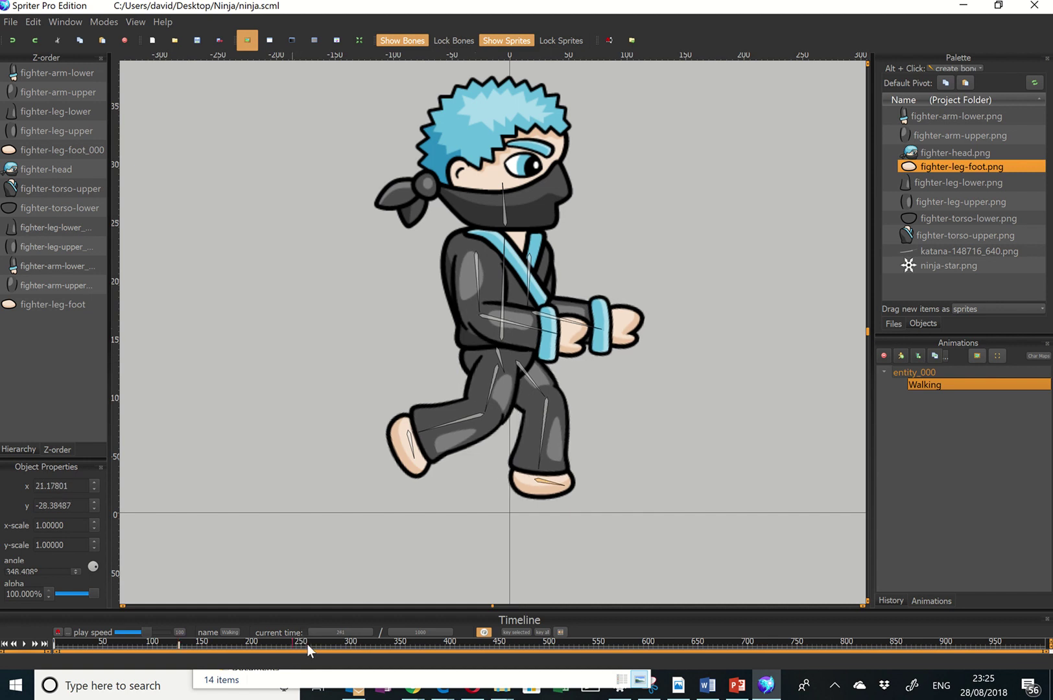
left_click(345, 632)
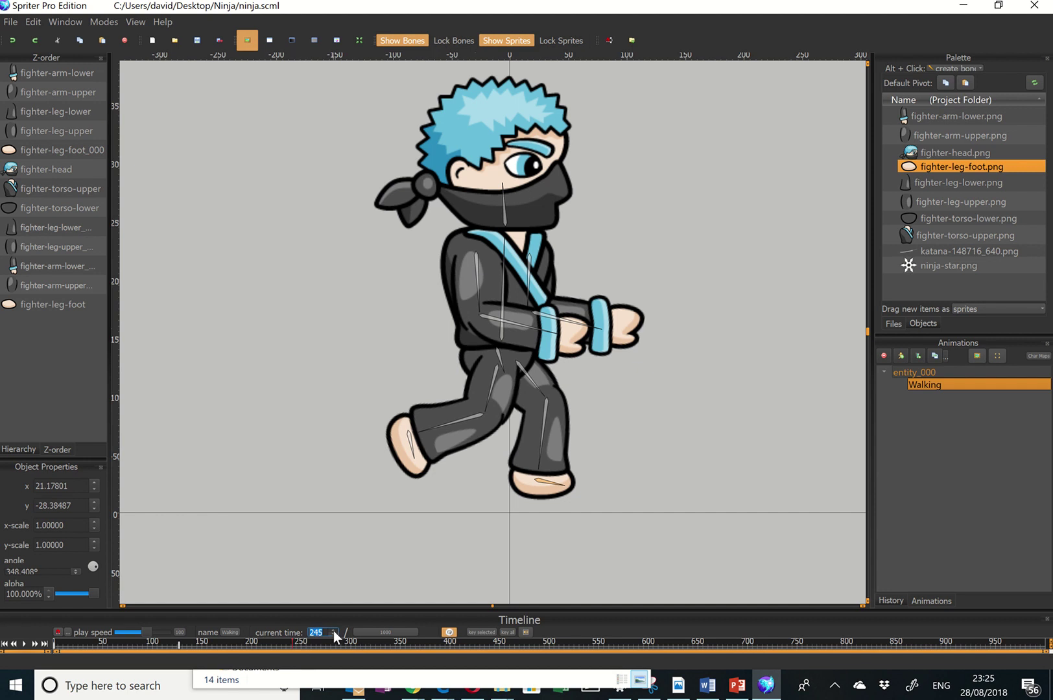
key("Return")
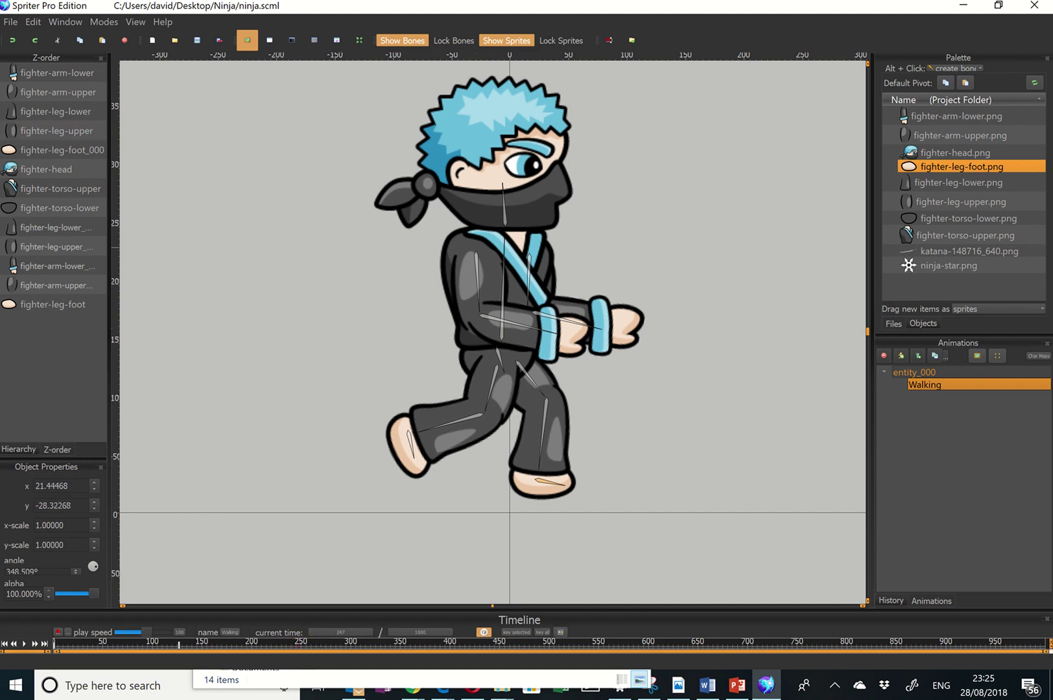
left_click(489, 299)
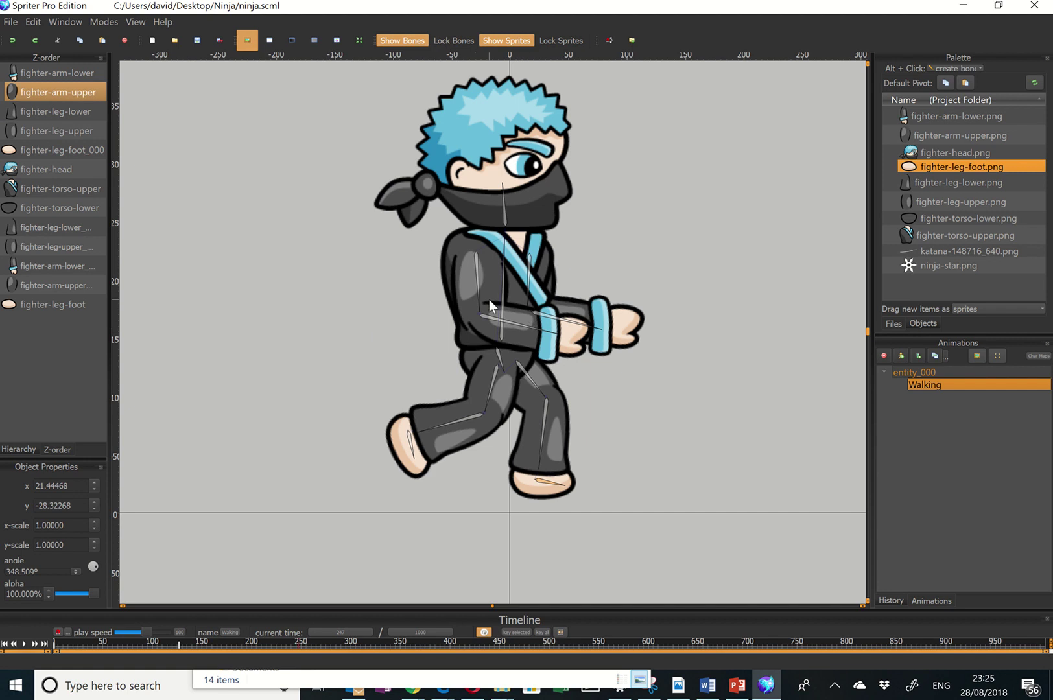
left_click_drag(479, 304, 432, 308)
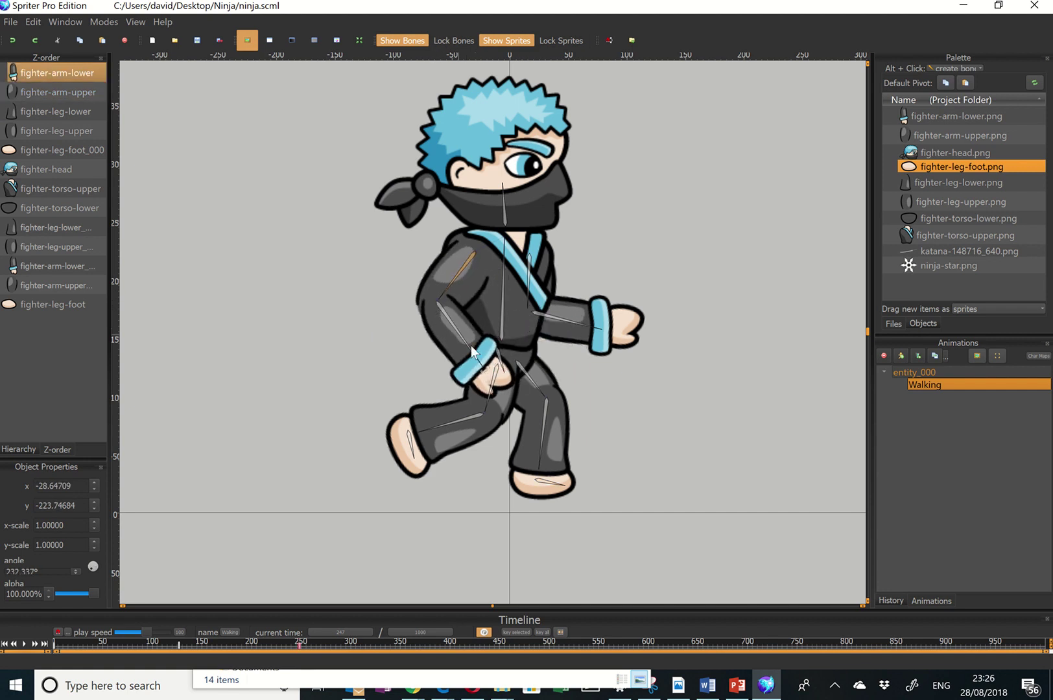
left_click_drag(475, 358, 497, 355)
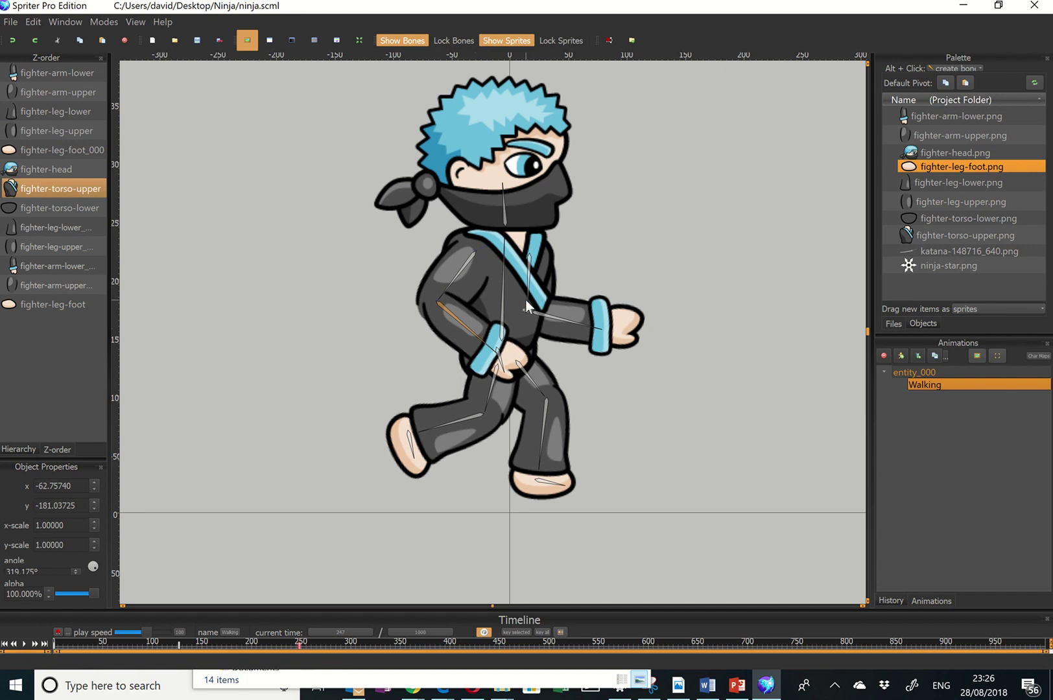
Step: Swing the far upper arm forward to about 292° and raise its forearm to about 30°
left_click(525, 300)
left_click_drag(525, 299, 544, 296)
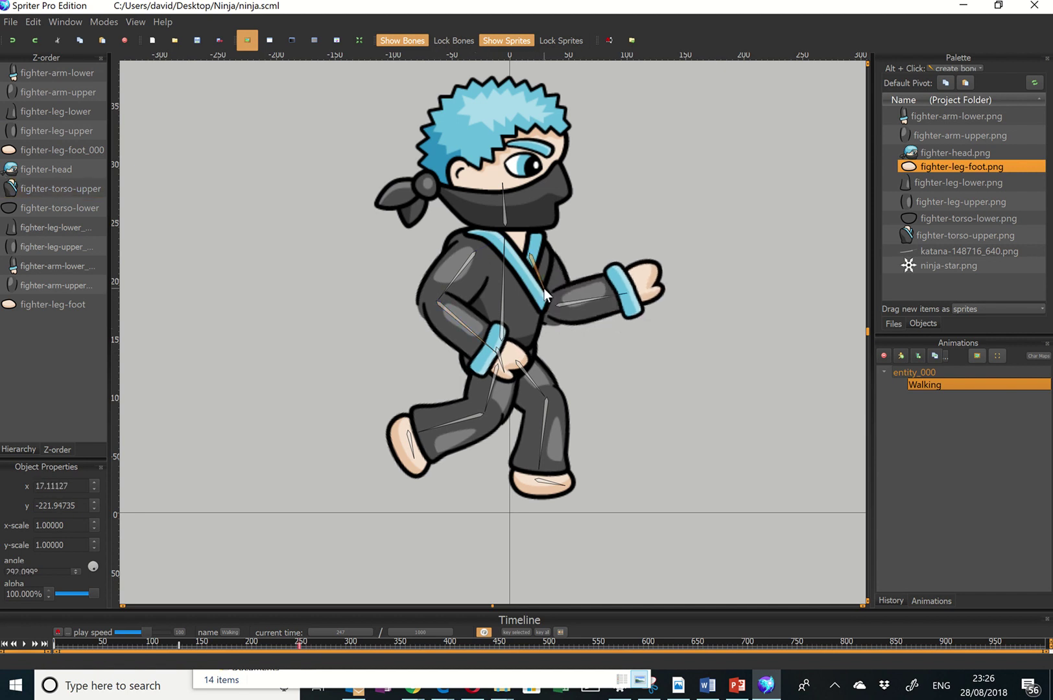
left_click_drag(609, 296, 597, 282)
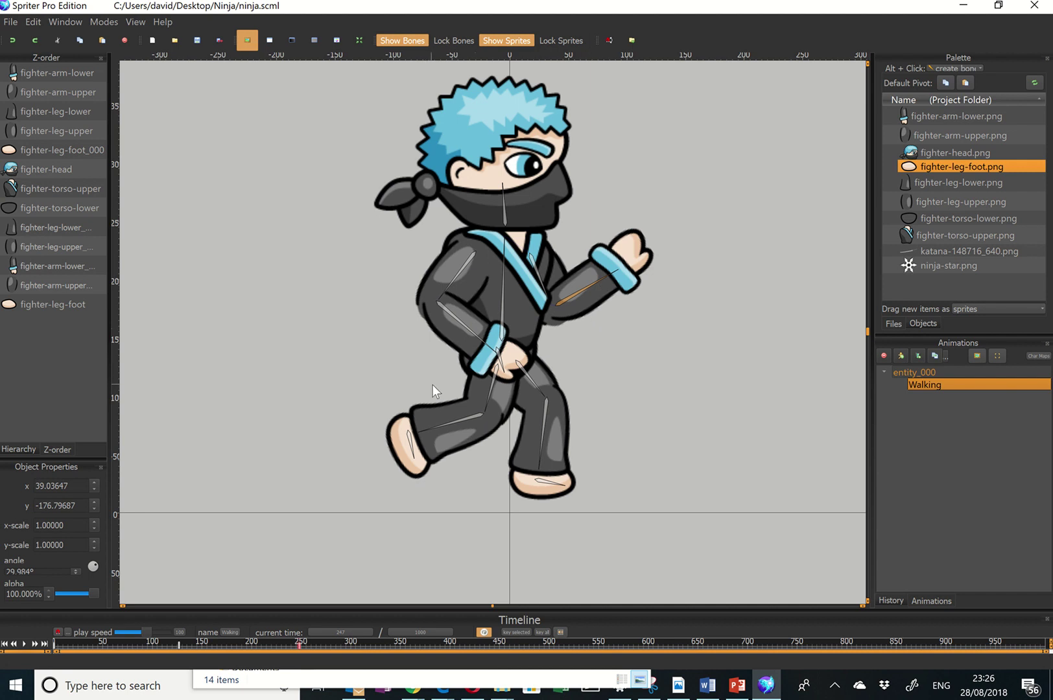
Step: Set the far upper leg to about 297°, bend its lower leg backward, and angle the foot at about 338°
left_click(537, 389)
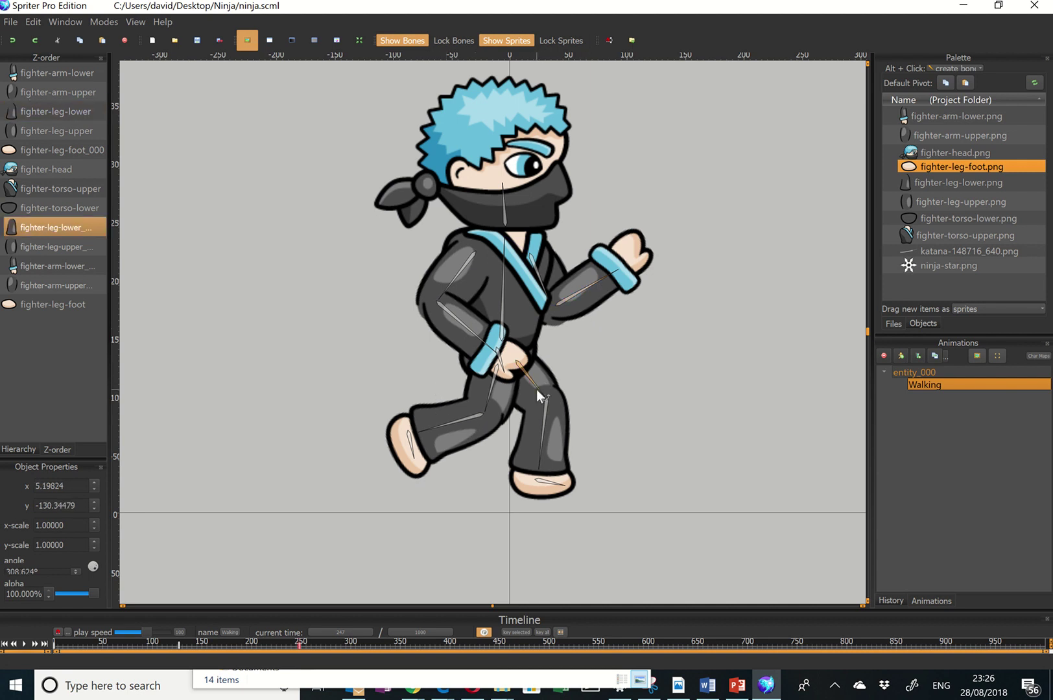
left_click_drag(536, 389, 530, 390)
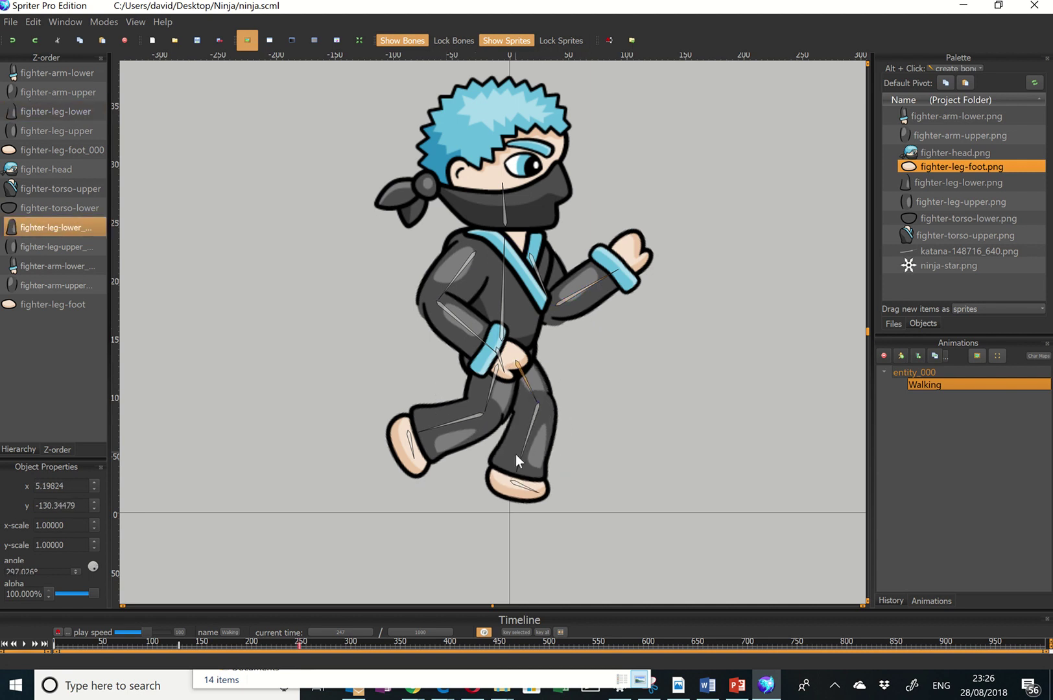
mouse_move(519, 460)
left_mouse_down()
mouse_move(506, 458)
mouse_move(517, 481)
left_mouse_up()
left_click(509, 480)
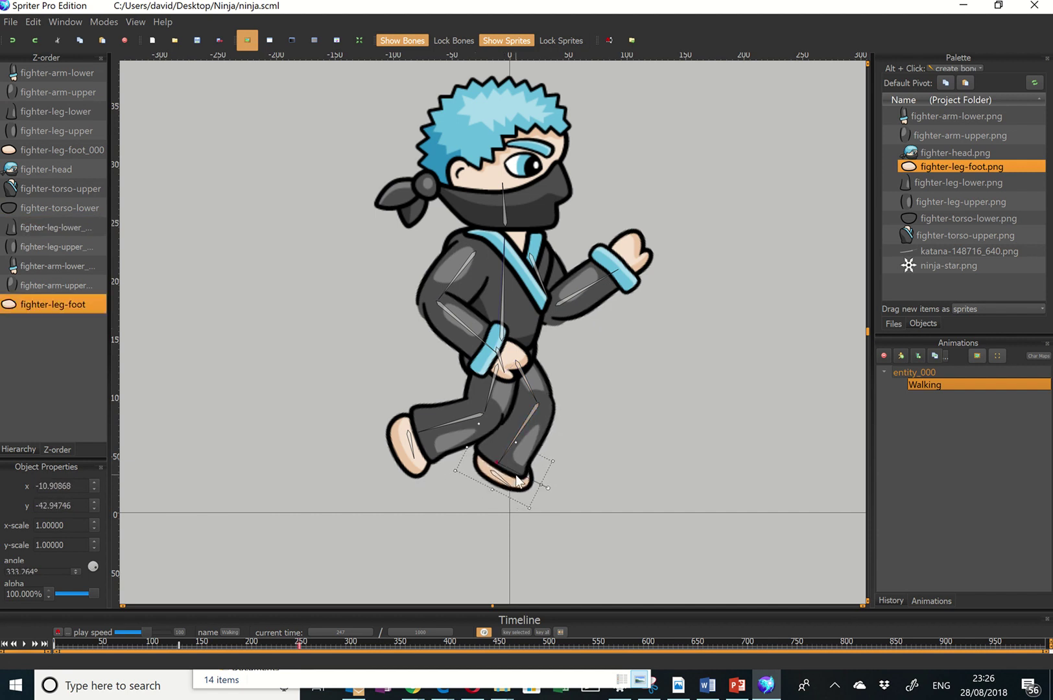
left_click(510, 485)
left_click(507, 487)
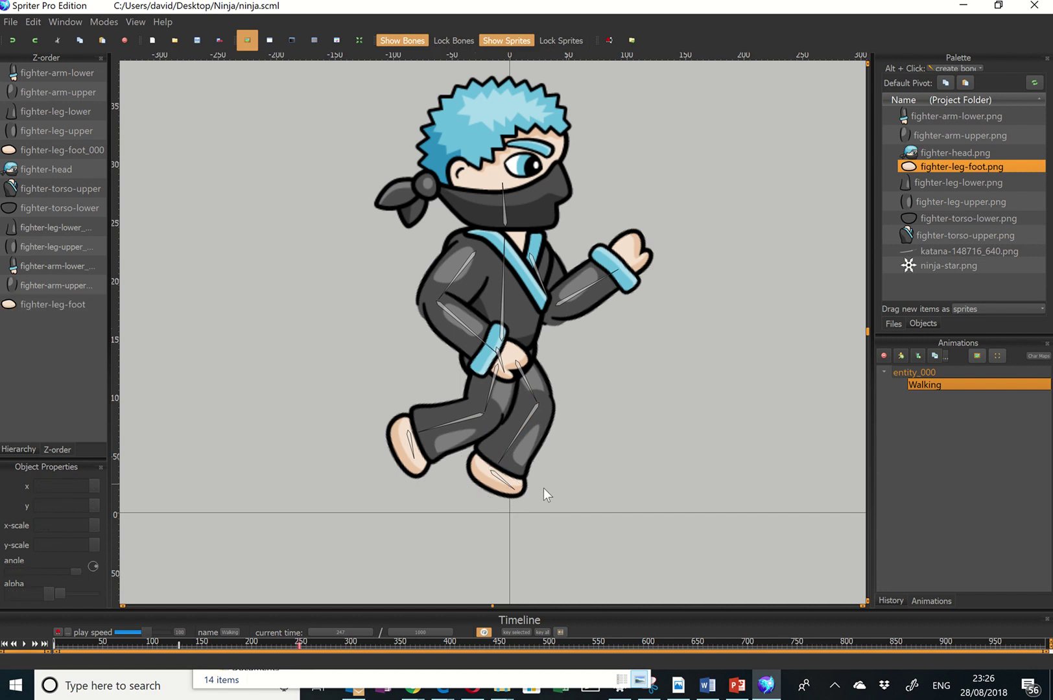
left_click_drag(516, 482, 513, 485)
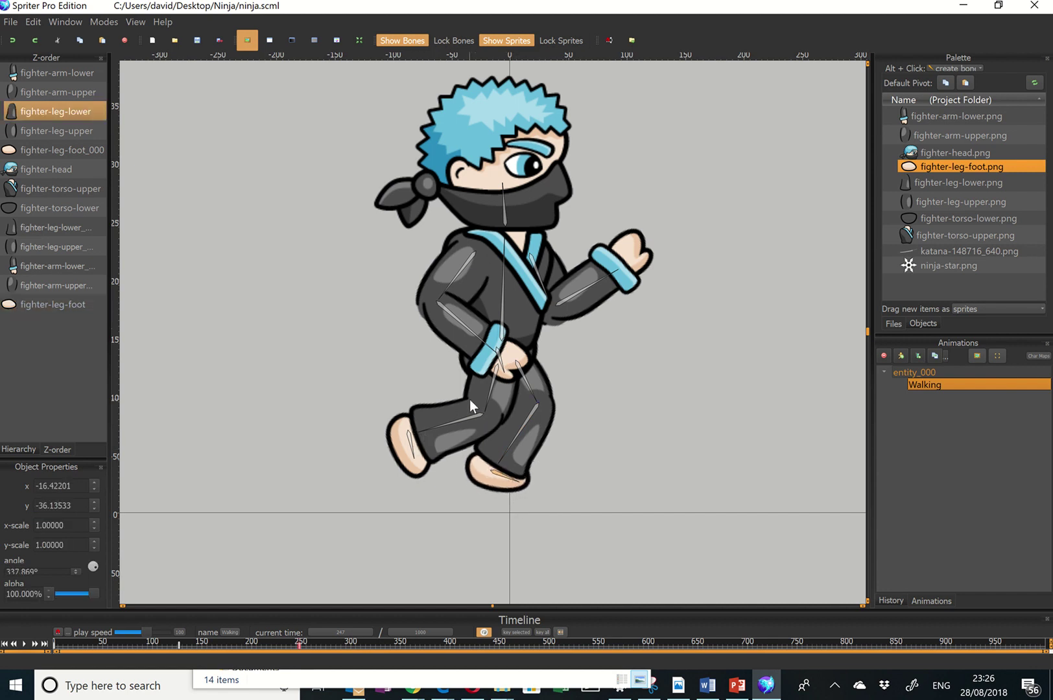
Step: Bring the near upper leg forward to about 297° and bend its lower leg back to about 191°
left_click_drag(489, 400, 492, 398)
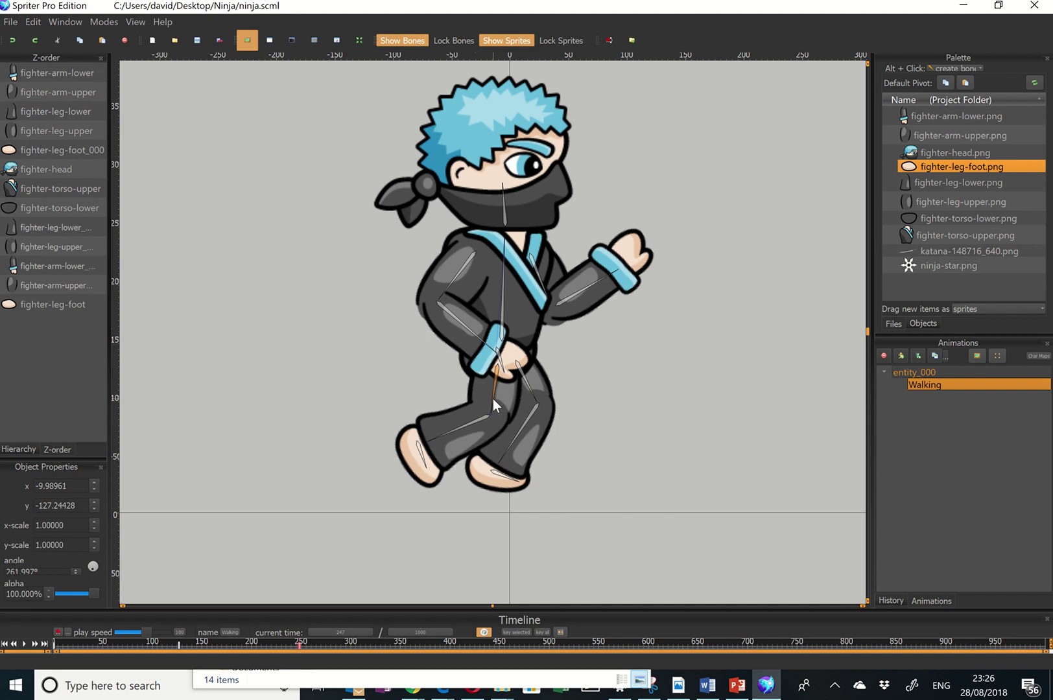
left_click_drag(493, 399, 512, 394)
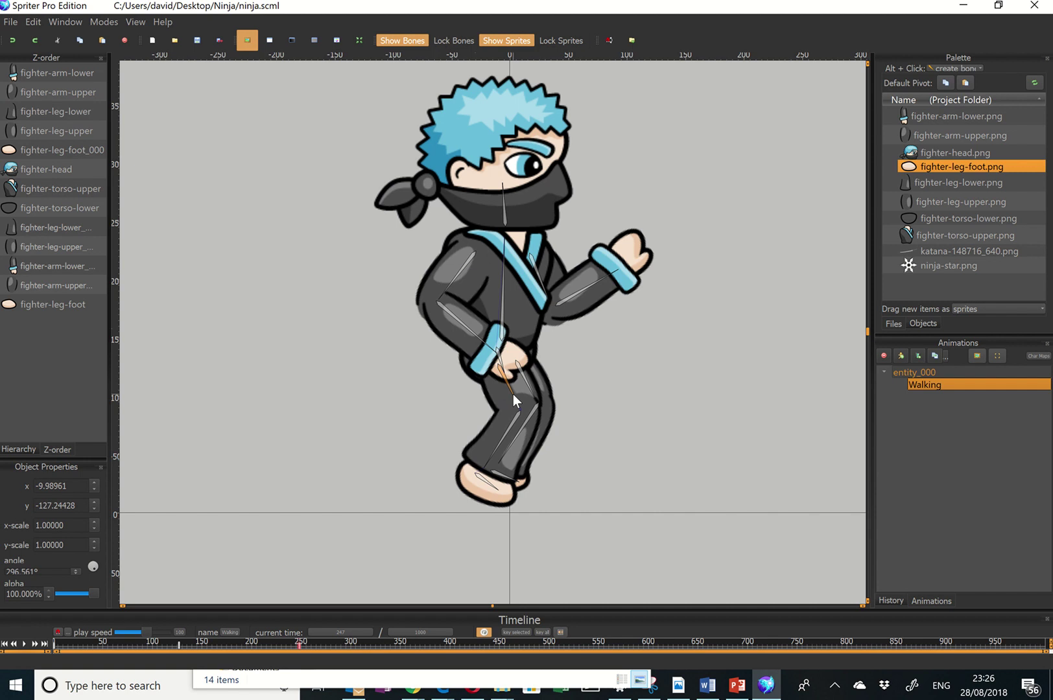
left_click(490, 455)
left_click_drag(491, 455, 445, 428)
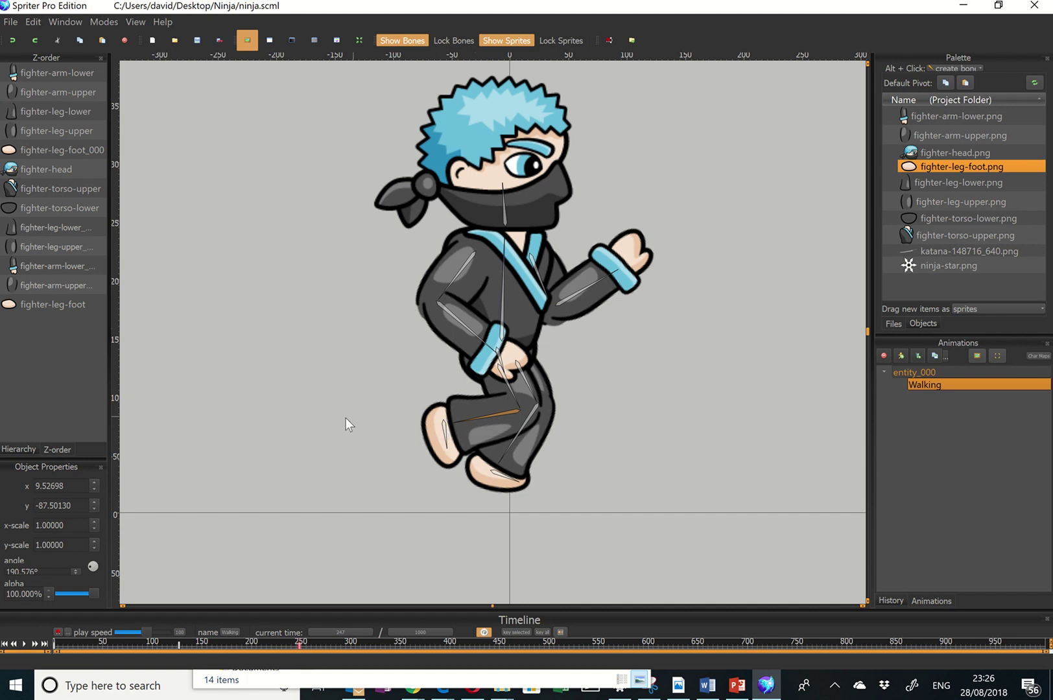
Step: At time 371, swing the near upper arm further back with its forearm at about 300°, and set the far upper arm to about 307°
left_click(442, 645)
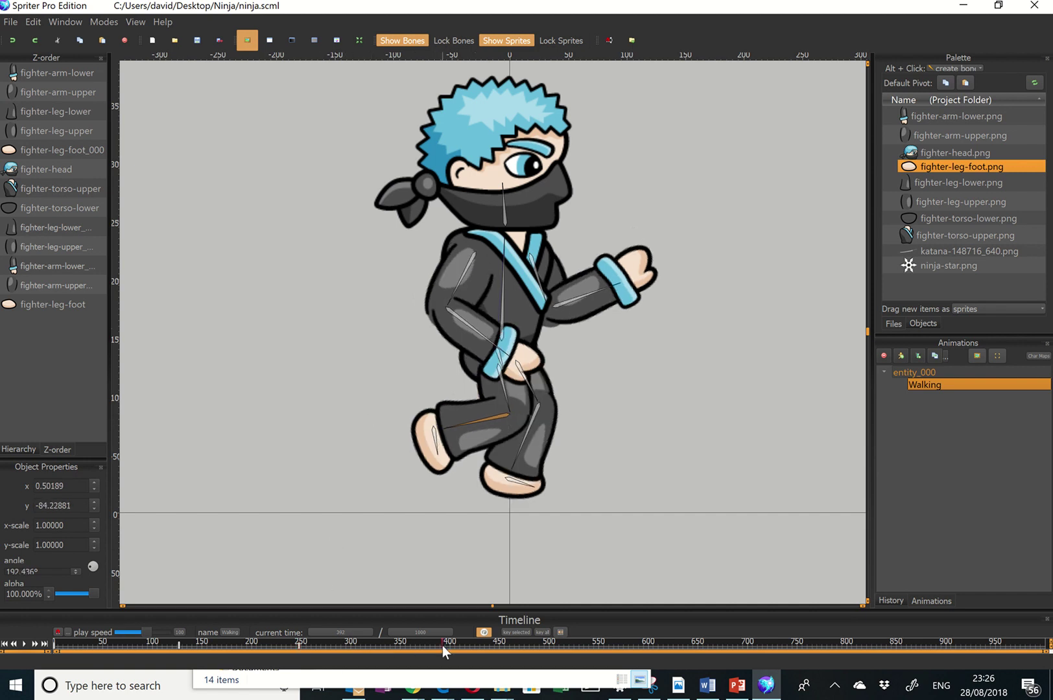
left_click(362, 632)
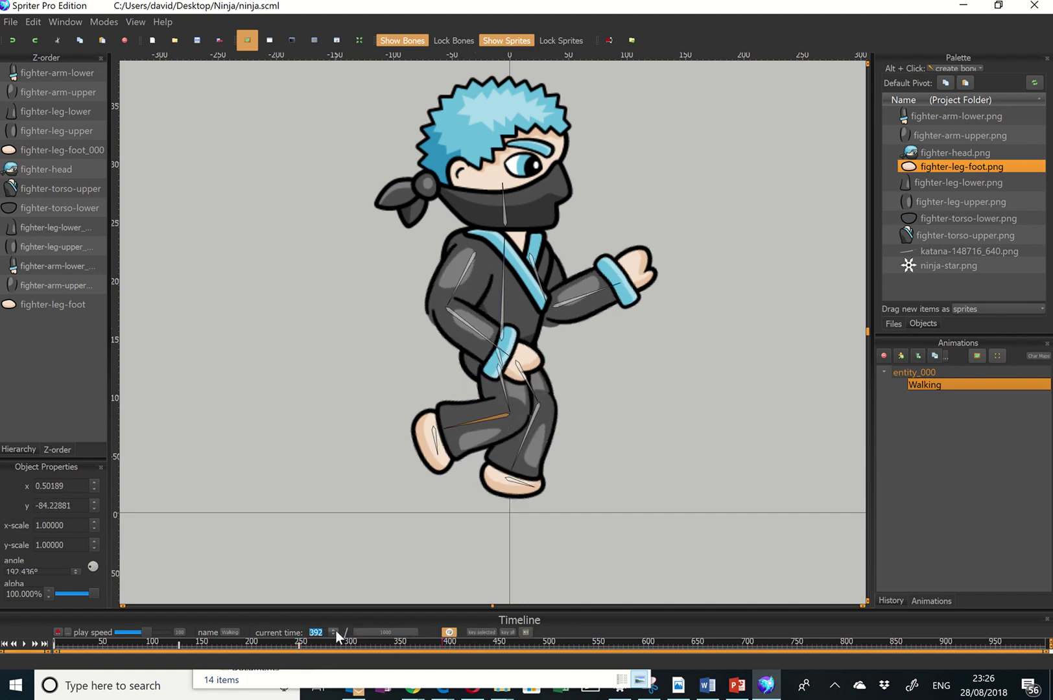
left_click(333, 636)
left_click(333, 635)
left_click(333, 636)
key("Return")
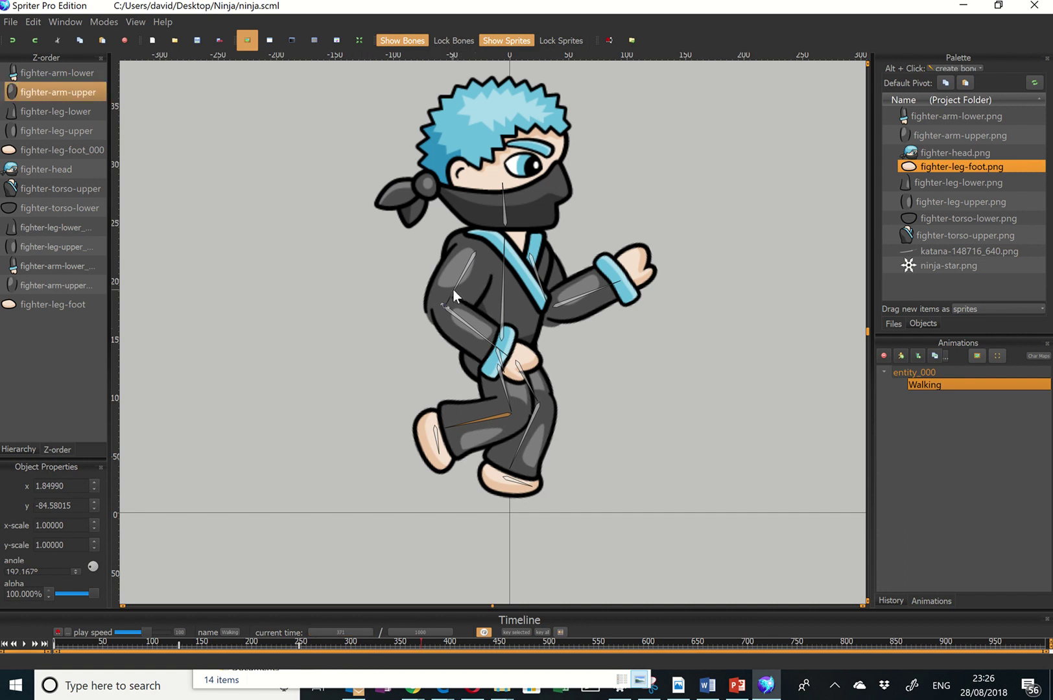
left_click_drag(452, 290, 420, 280)
left_click(441, 336)
left_click_drag(439, 342, 460, 351)
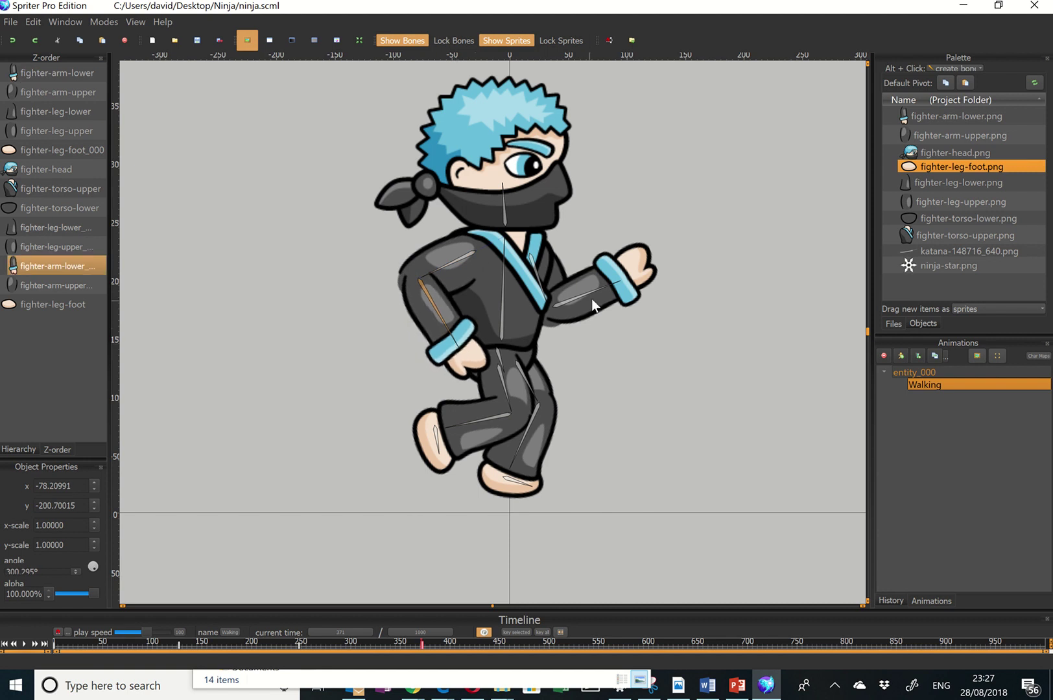
left_click(542, 295)
left_click_drag(543, 295, 561, 293)
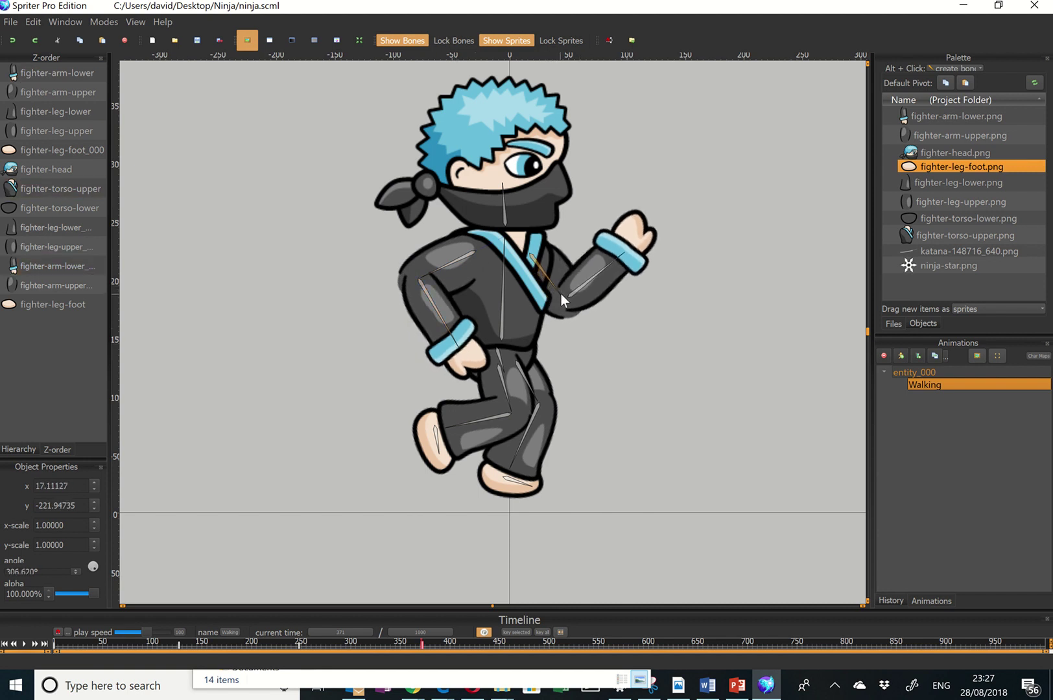
Step: Swing the near upper leg forward to about 321° and move the far upper leg back to about 279°
left_click(508, 402)
left_click_drag(508, 401, 528, 389)
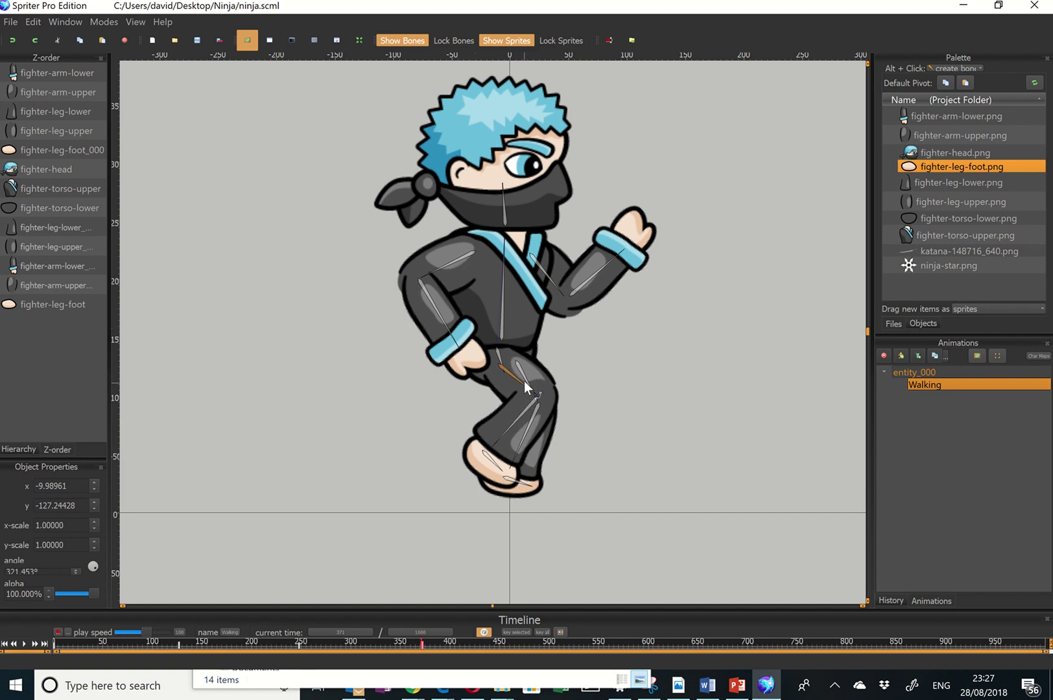
left_click(581, 360)
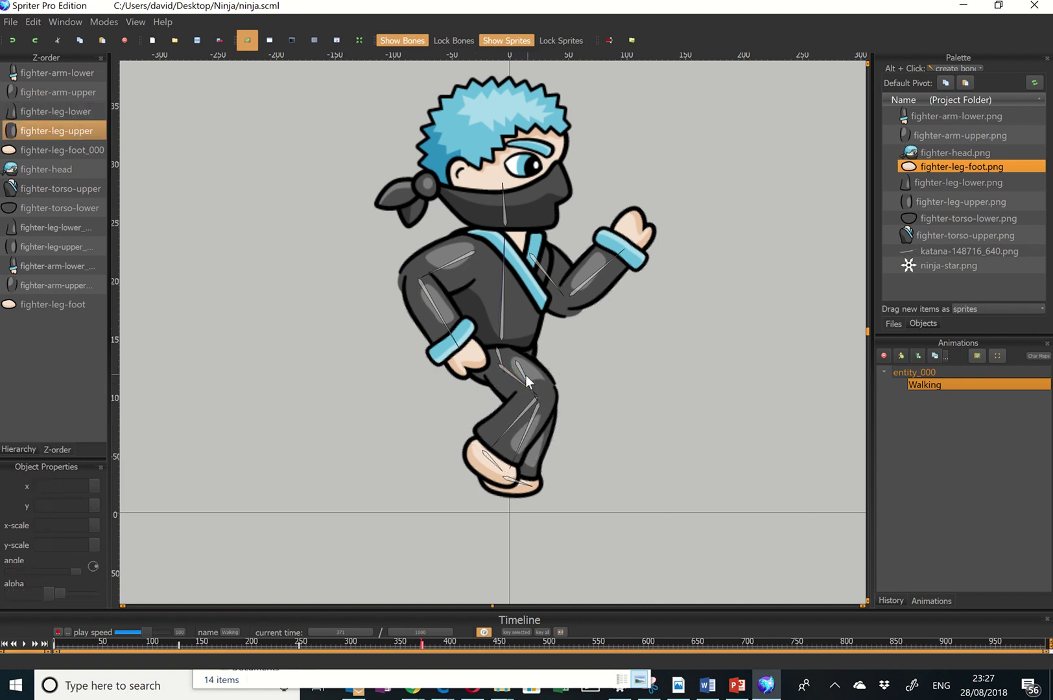
left_click(525, 383)
left_click_drag(533, 396, 521, 399)
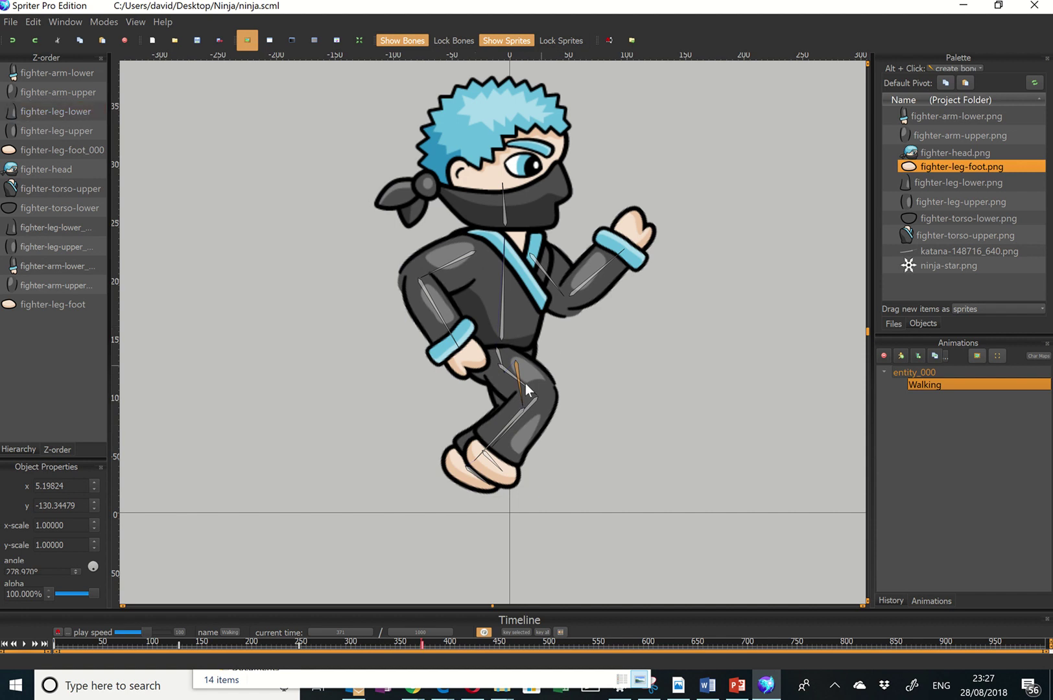
Step: At time 432, swing the near upper leg to about 321° and straighten the lower leg beneath its knee
left_click(481, 645)
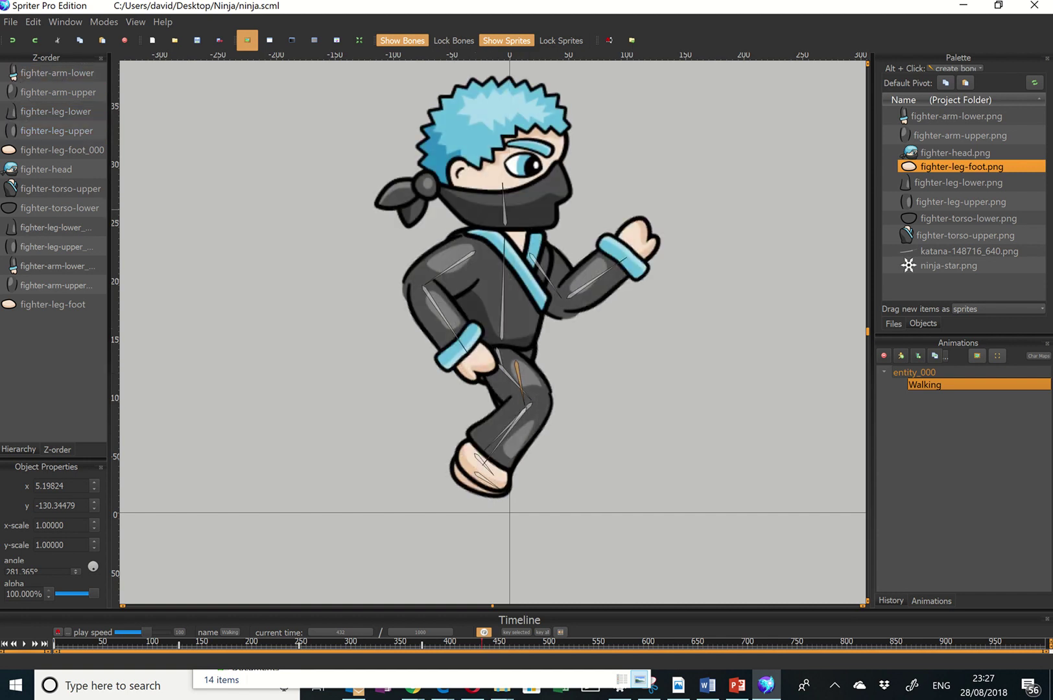
left_click(510, 380)
left_click(524, 383)
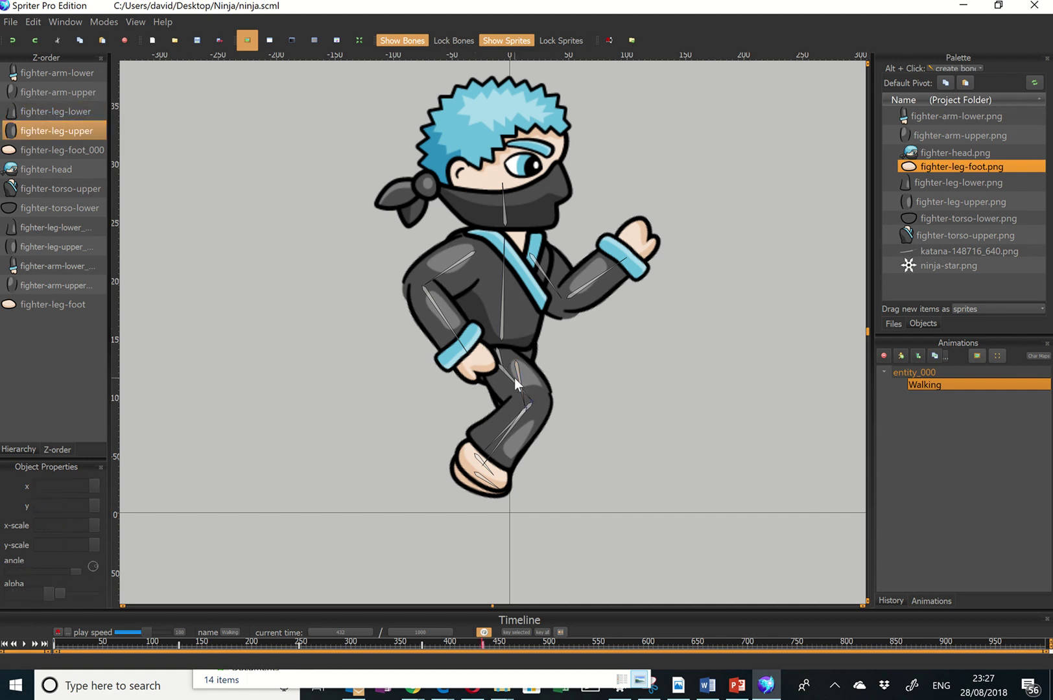
left_click(515, 383)
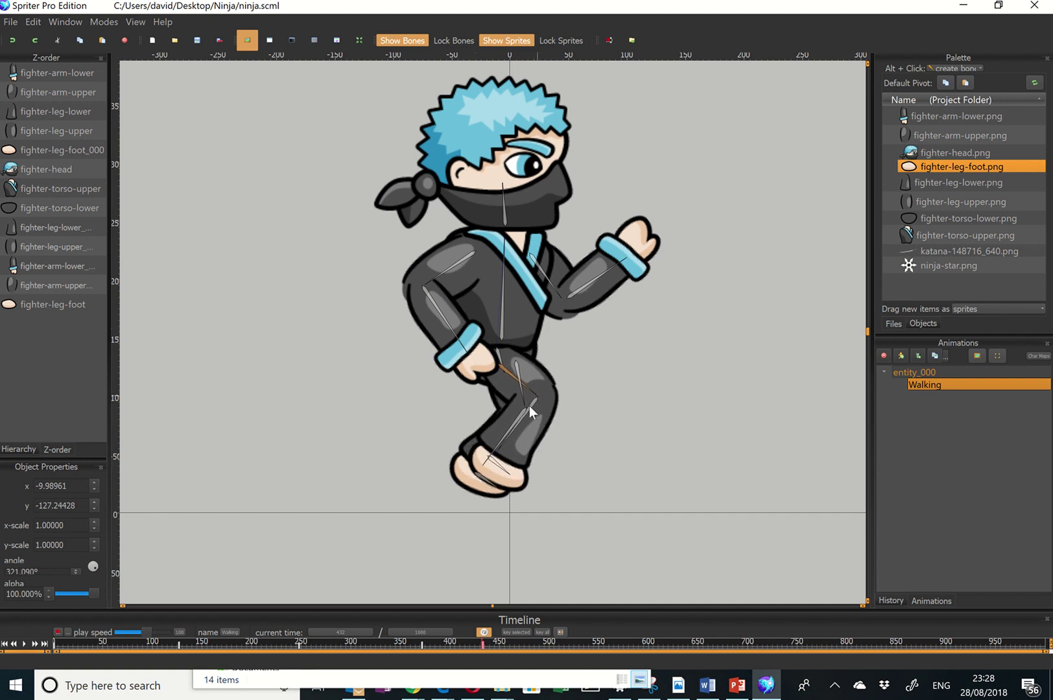
left_click(522, 421)
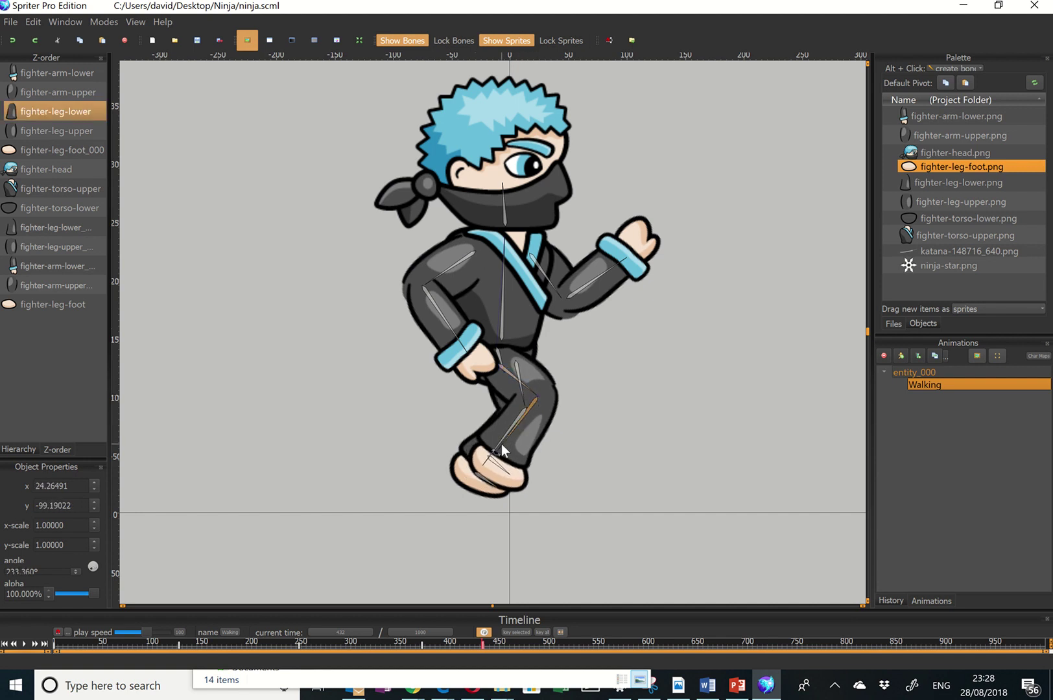
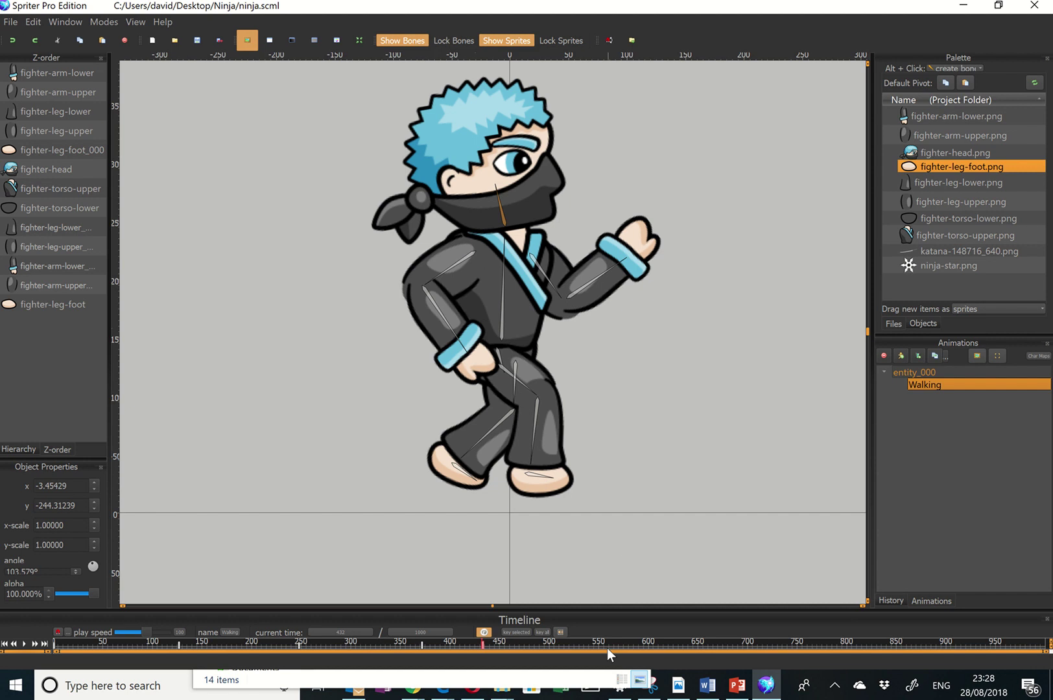
Step: Move the current time to 495 and turn off looping for the Walking animation
left_click(593, 646)
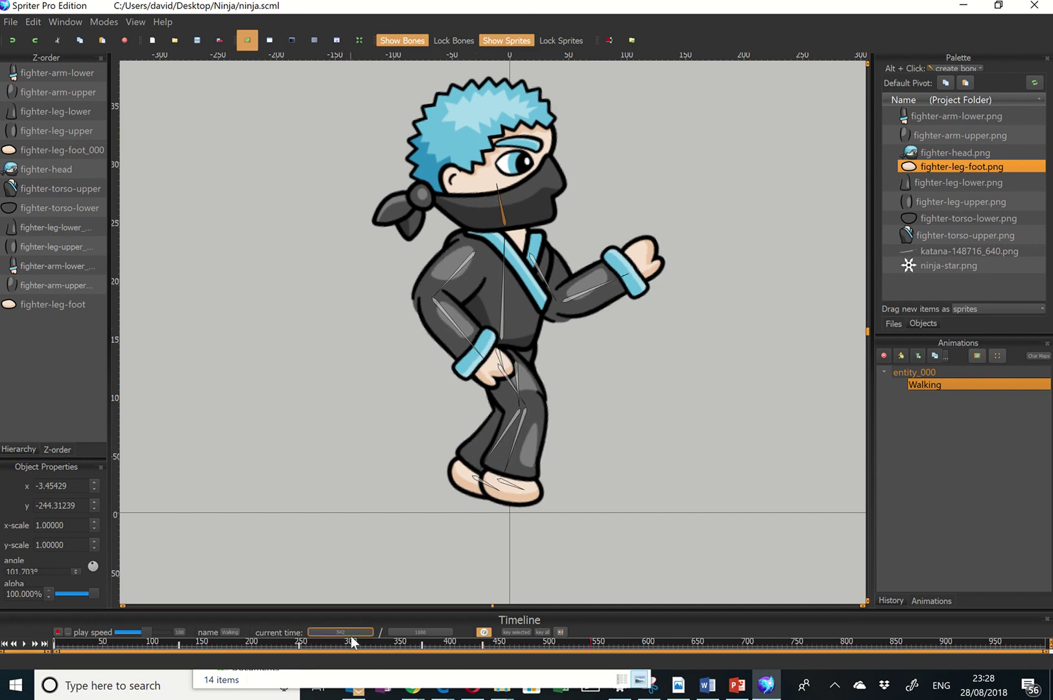
left_click(534, 646)
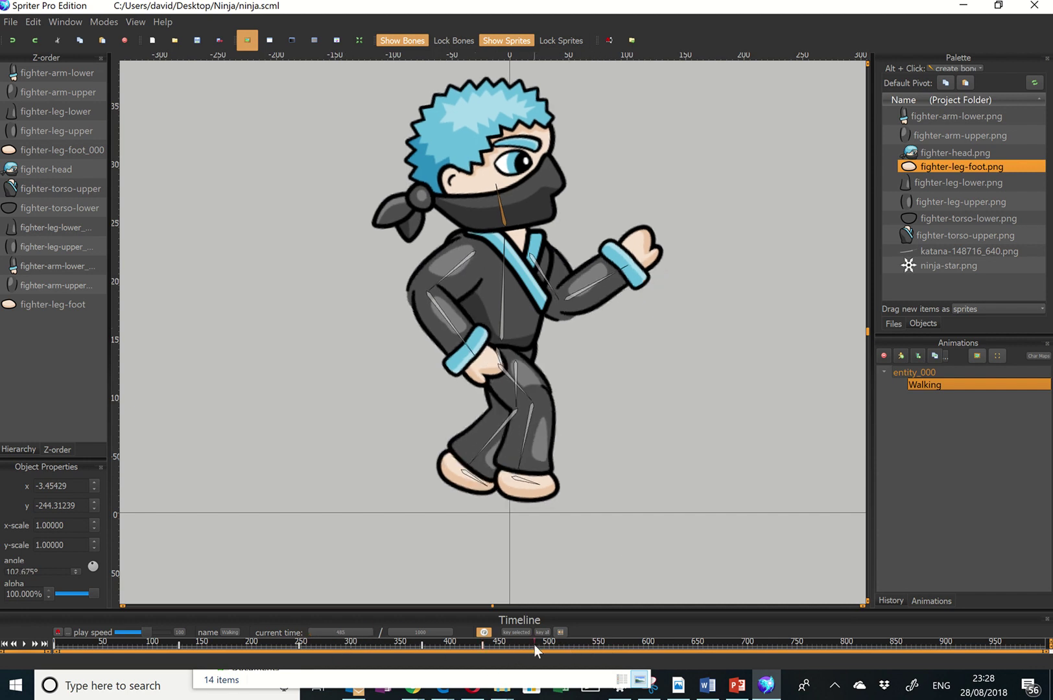
left_click(355, 633)
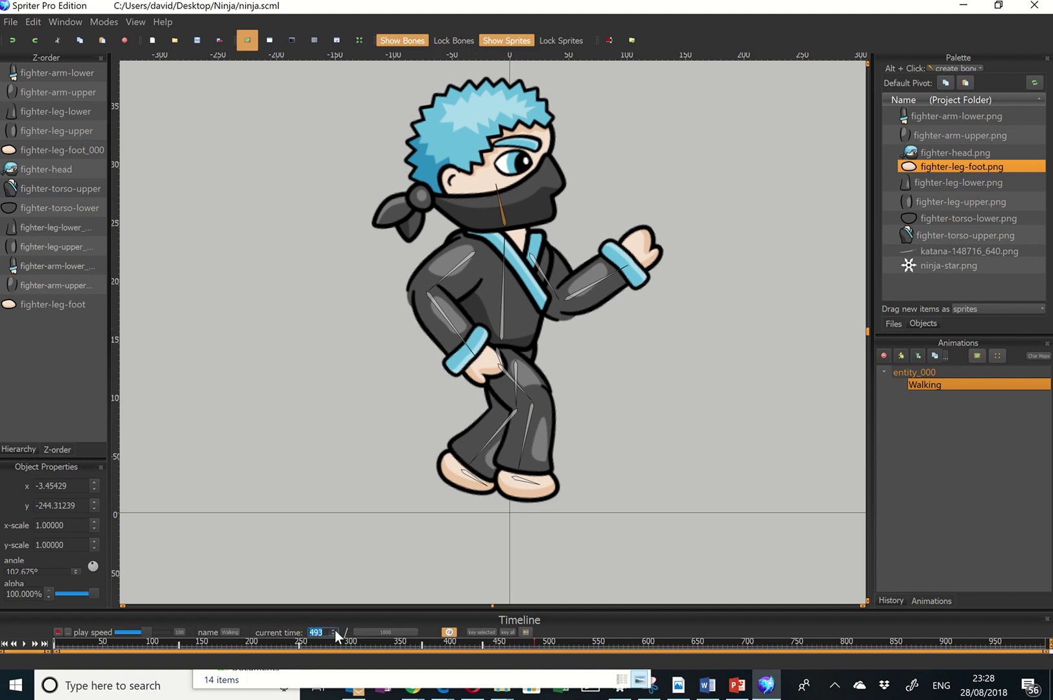
key("Return")
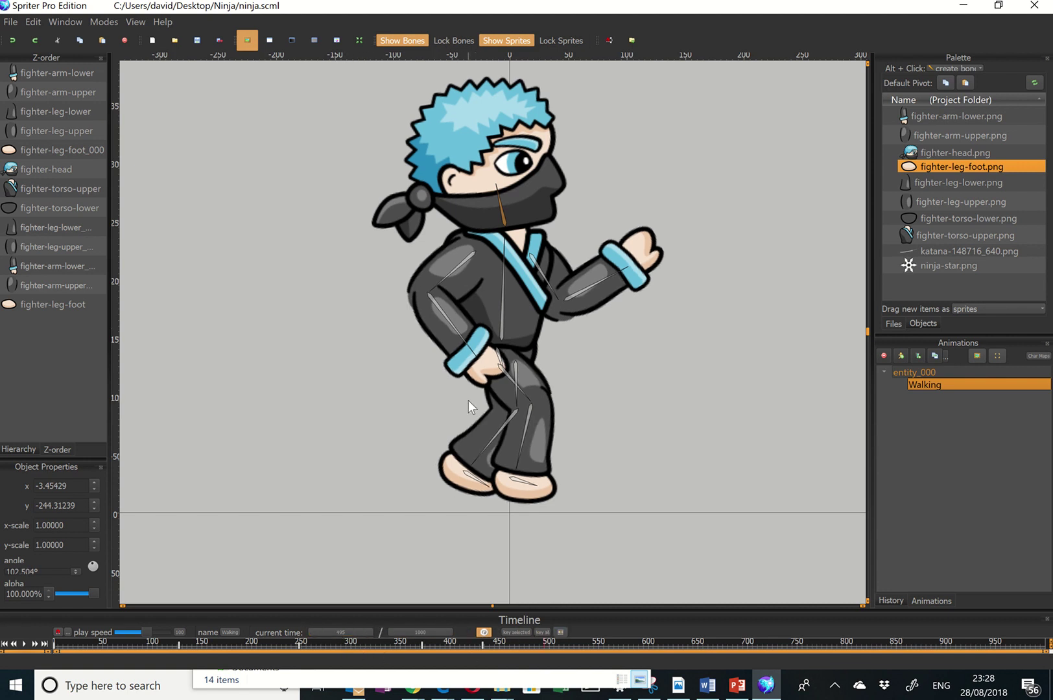
left_click(485, 631)
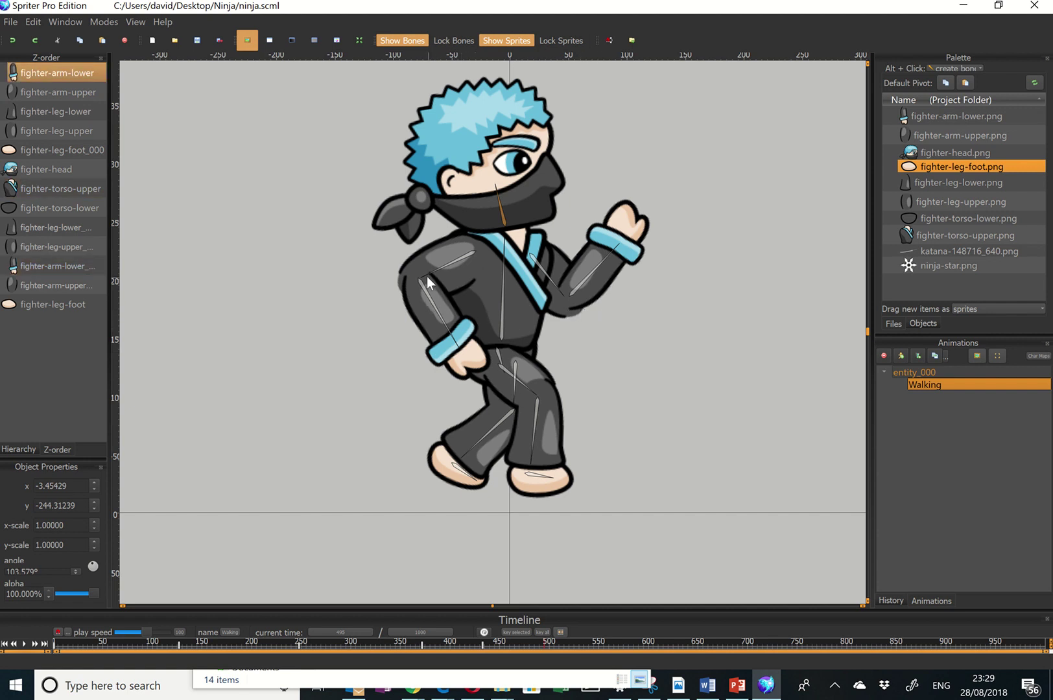
Step: Set the near upper arm to about 220° and its forearm to about 290°, and adjust the far upper arm to about 307°
left_click_drag(430, 273, 440, 280)
left_click(454, 311)
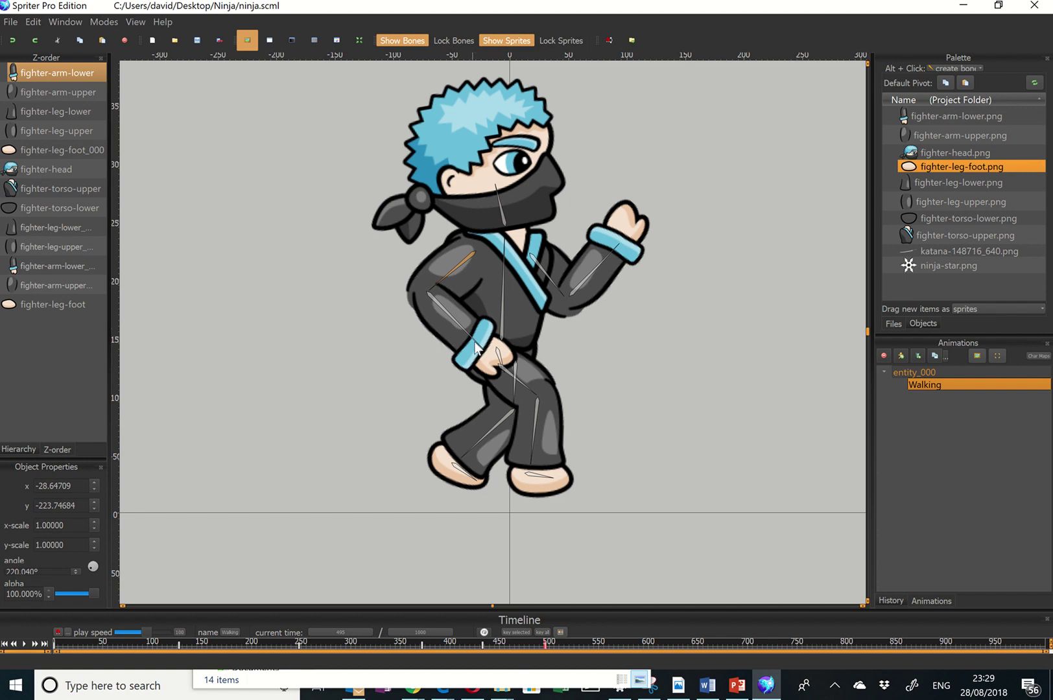
left_click_drag(477, 347, 452, 365)
left_click(554, 293)
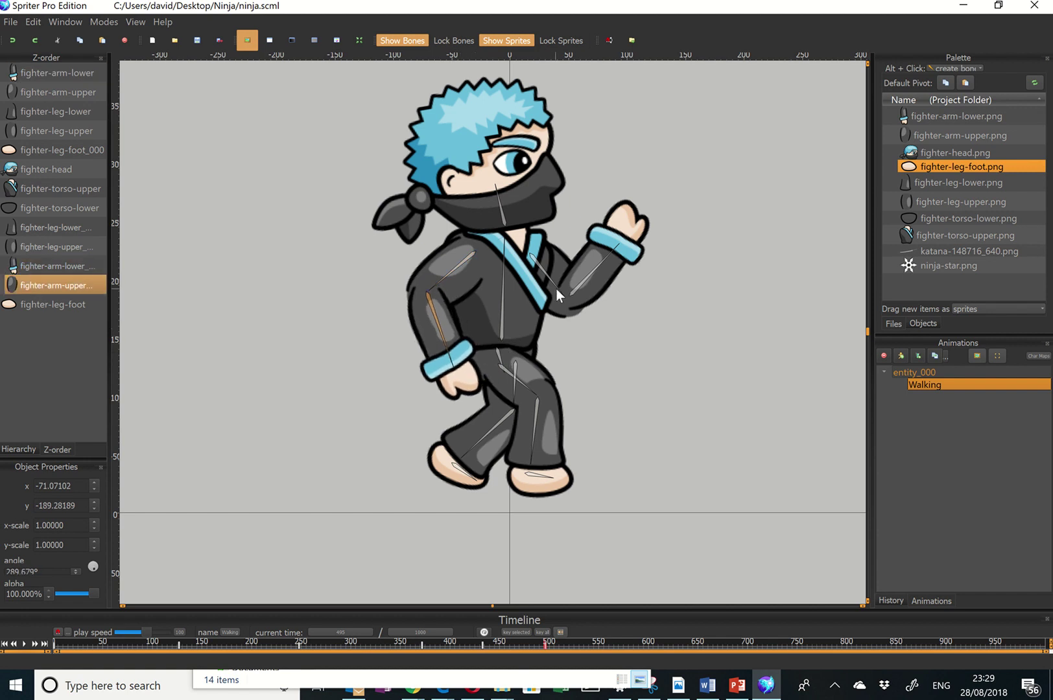
left_click_drag(556, 289, 556, 290)
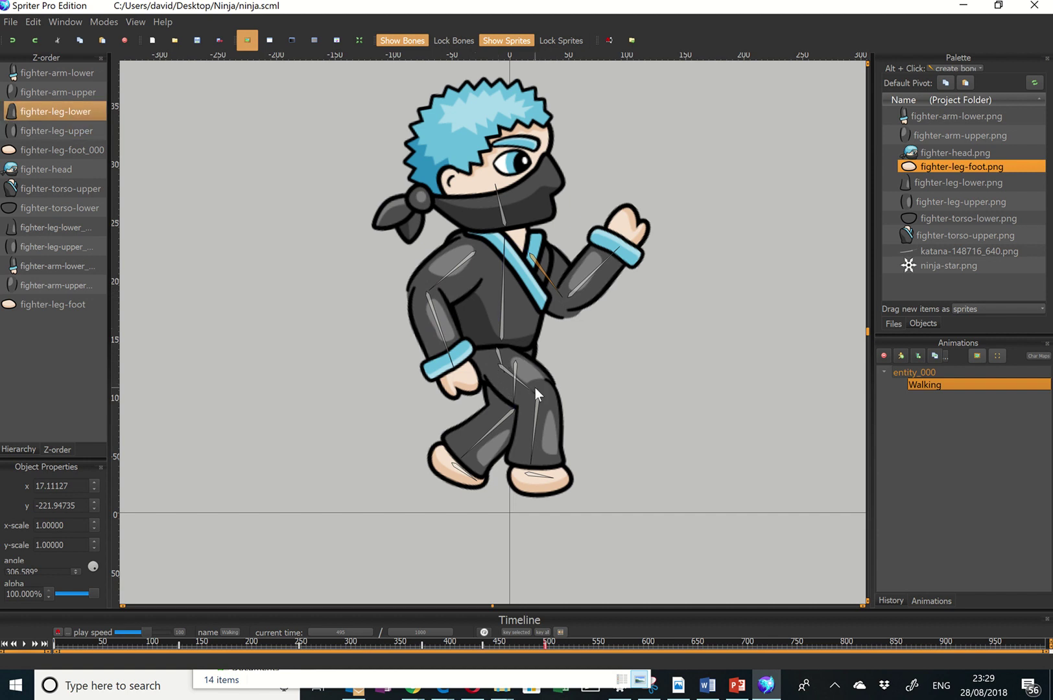
Step: Extend the near leg forward to about 333° upper and 303° lower, and set the far upper leg to about 256° and its foot to 296°
left_click_drag(527, 388, 540, 394)
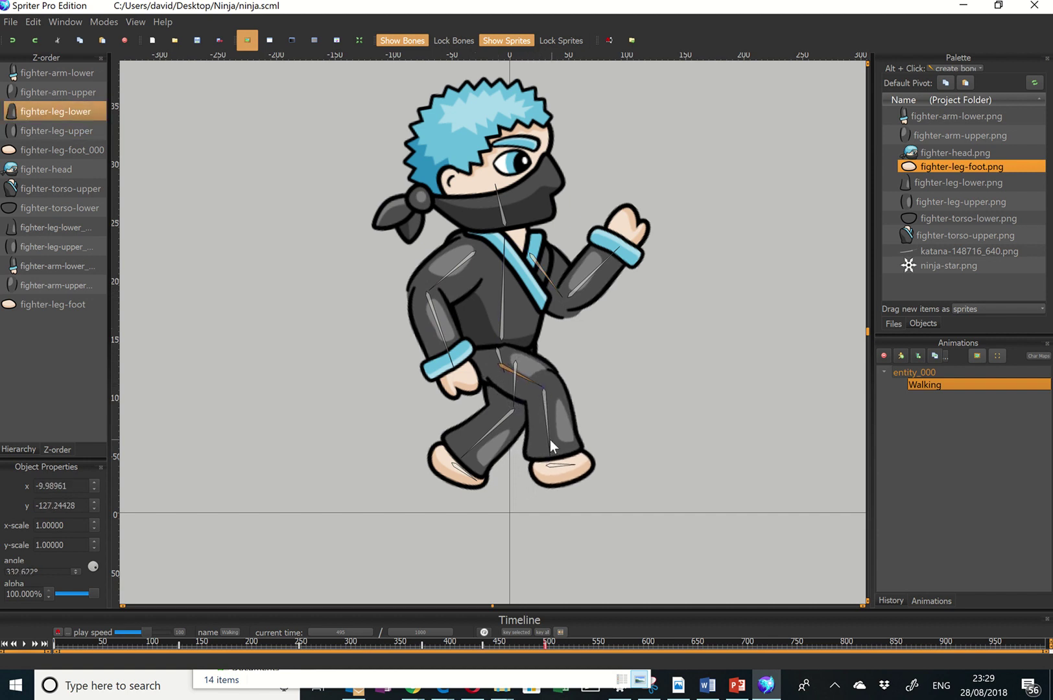
left_click_drag(549, 440, 575, 440)
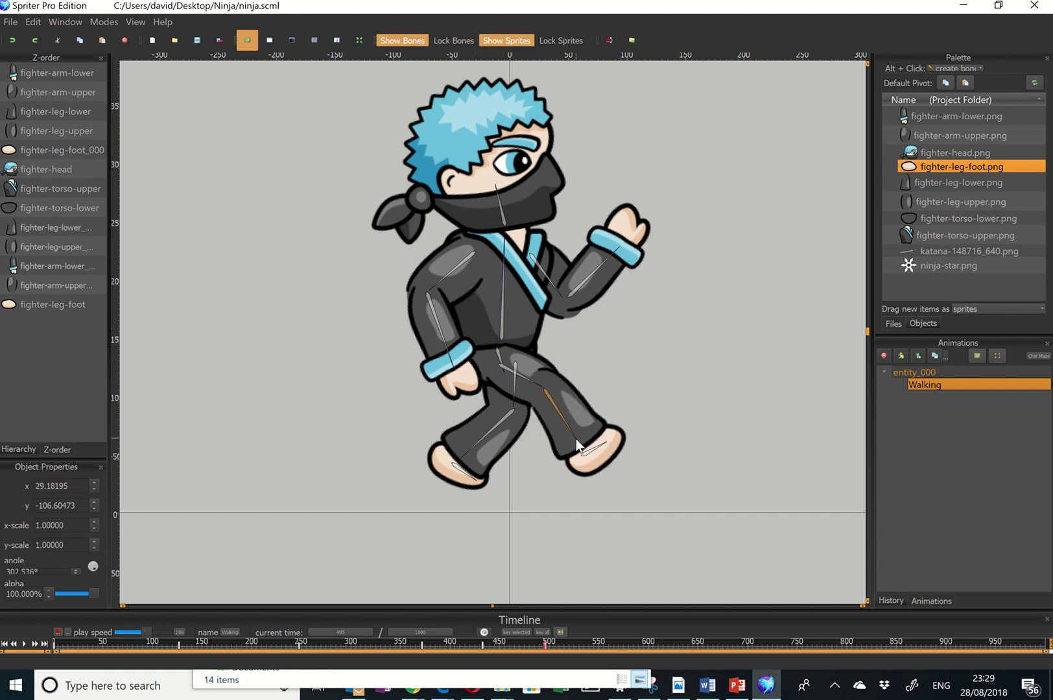
left_click(512, 408)
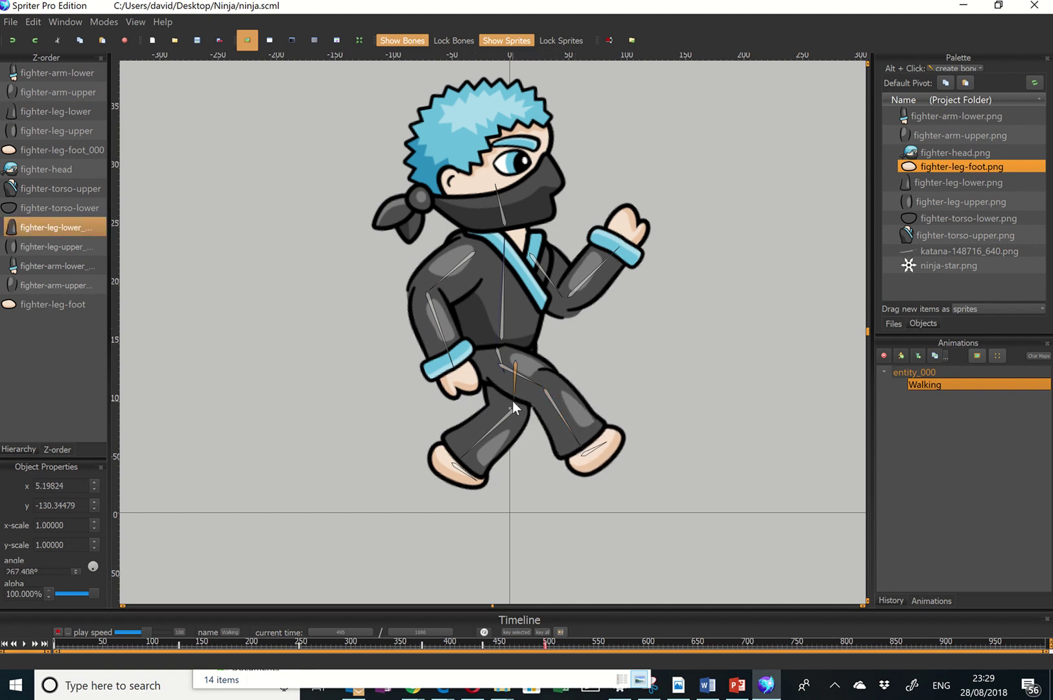
left_click_drag(512, 401, 505, 402)
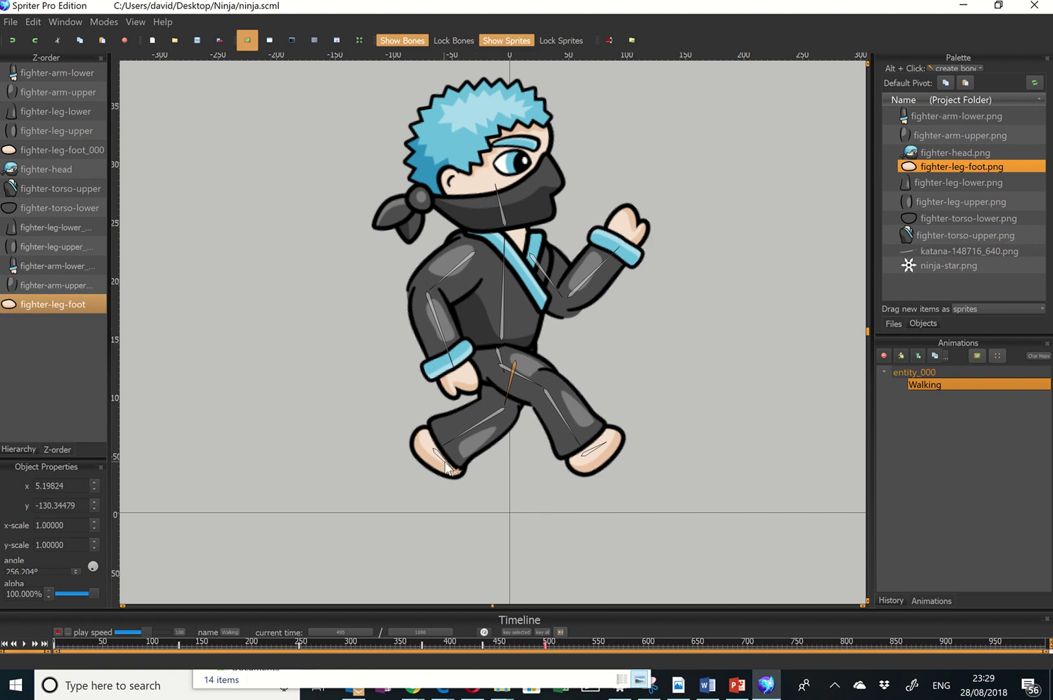
left_click_drag(448, 467, 441, 466)
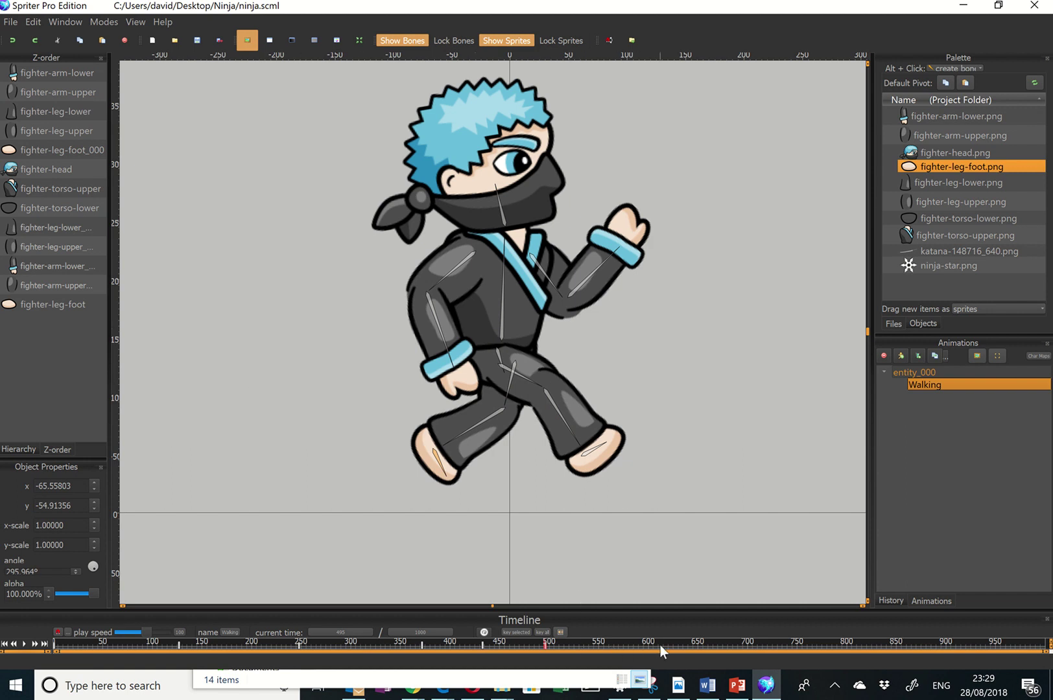
Step: At time 619, swing the near forearm to about 270° and raise the far upper arm forward with its forearm at about 18°
left_click(363, 631)
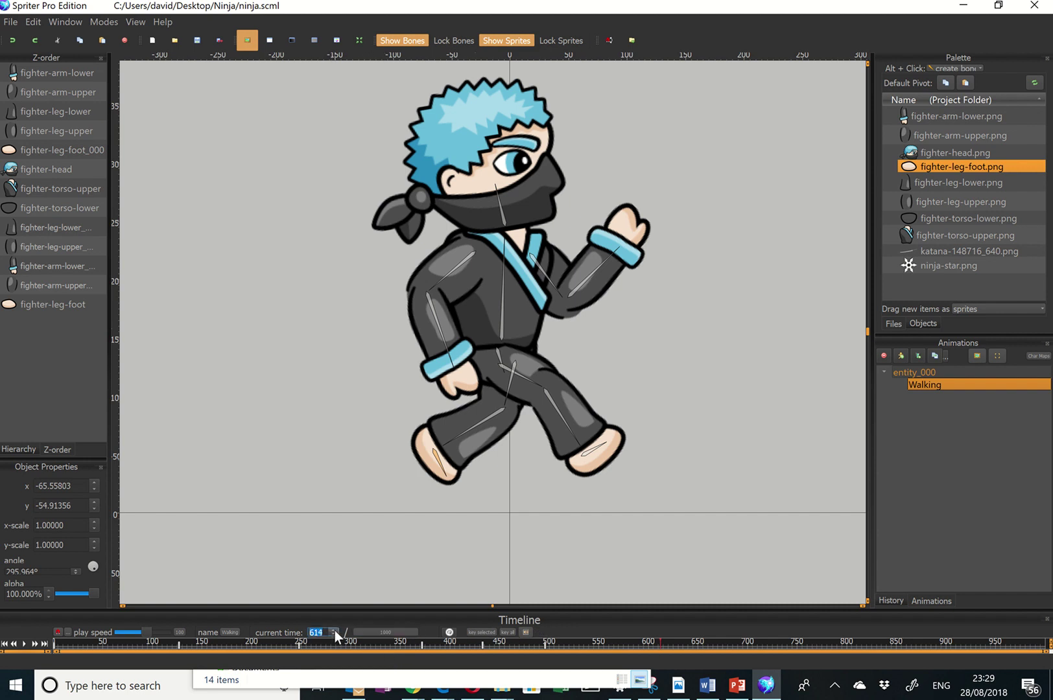
key("Return")
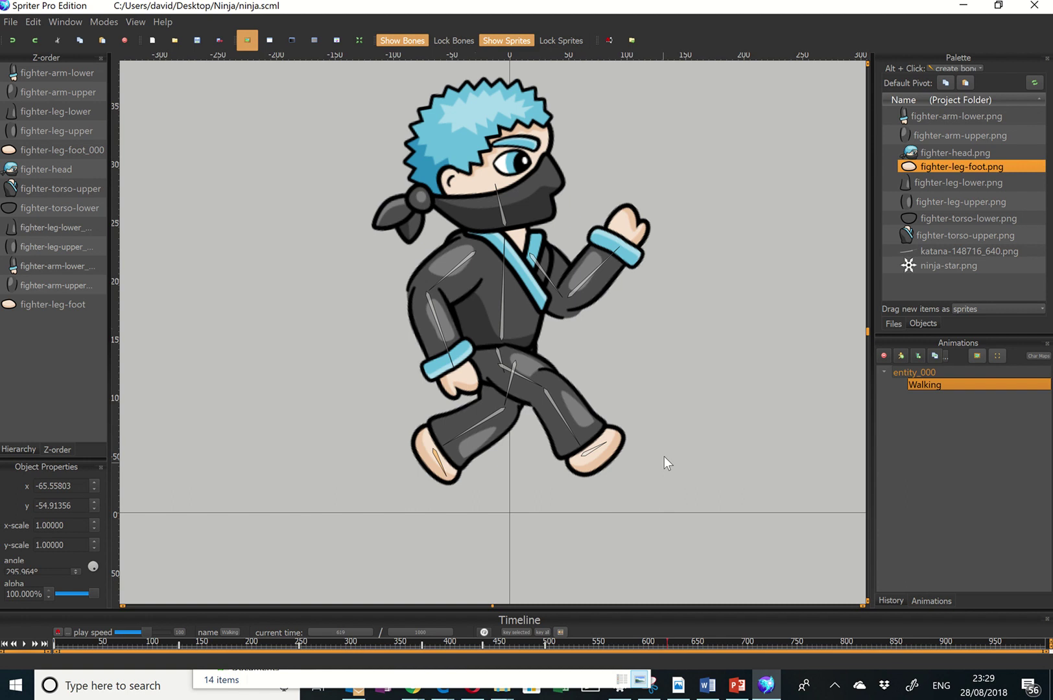
left_click(453, 359)
left_click_drag(452, 358, 427, 361)
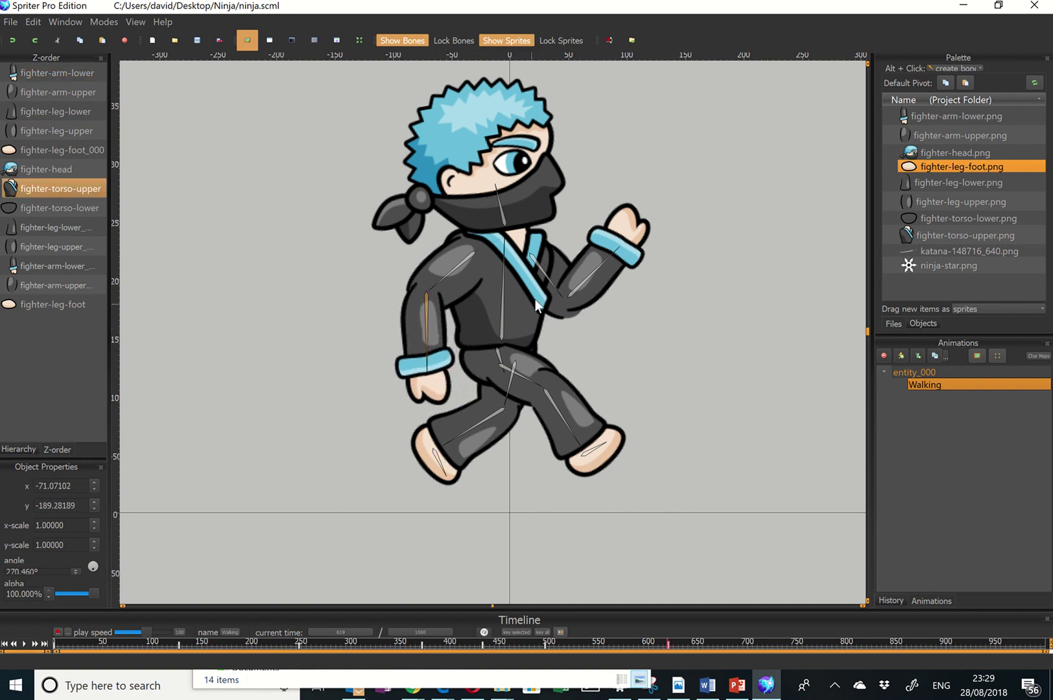
left_click(606, 258)
left_click_drag(612, 255, 620, 261)
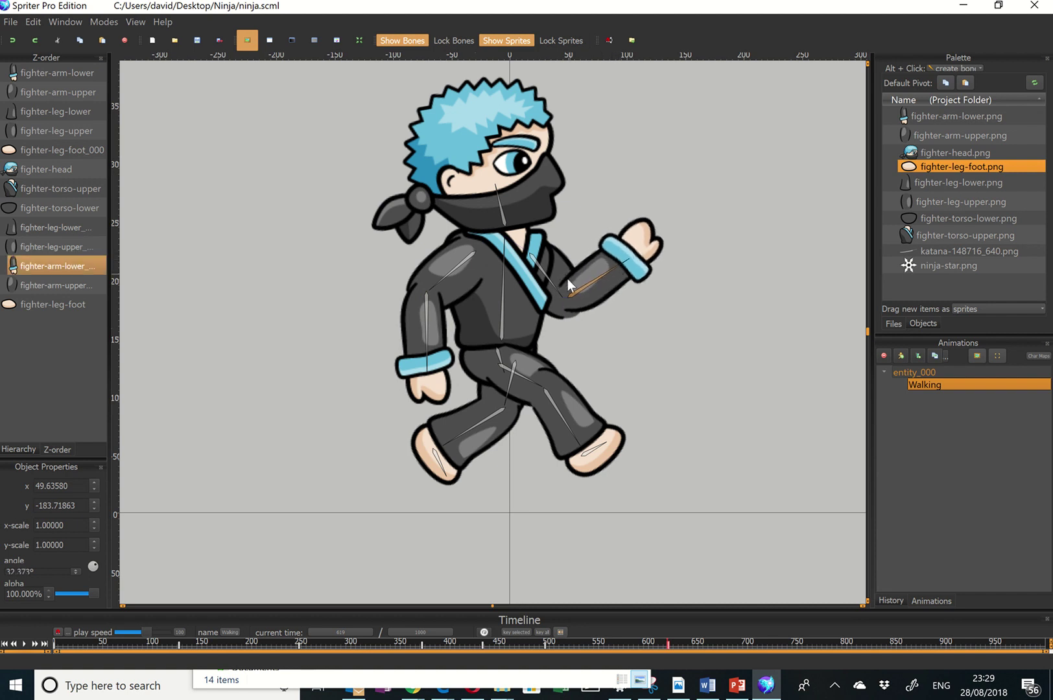
left_click_drag(561, 293, 632, 266)
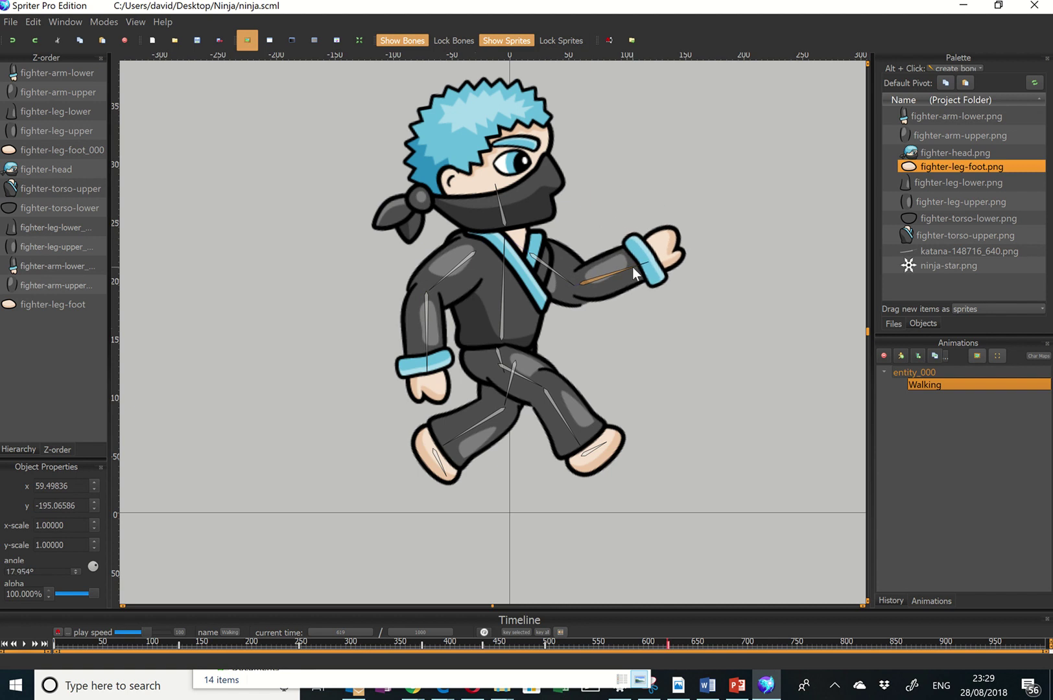
Step: Bring the near leg back to about 312° upper and 274° lower, and set the far leg to about 271° upper and 196° lower
left_click(530, 380)
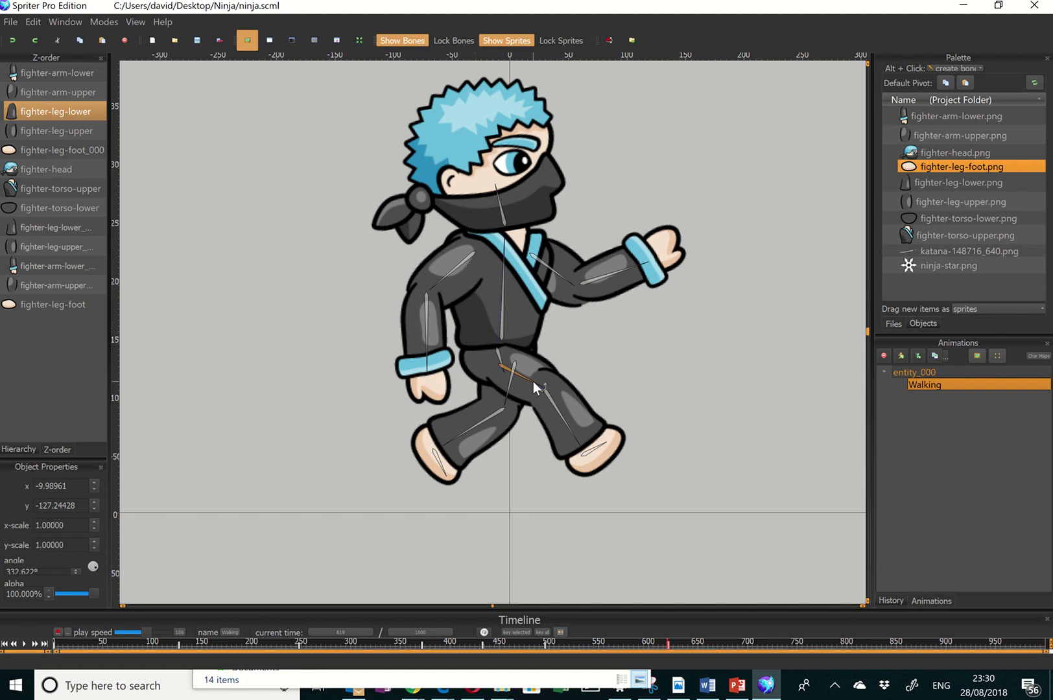
left_click(539, 387)
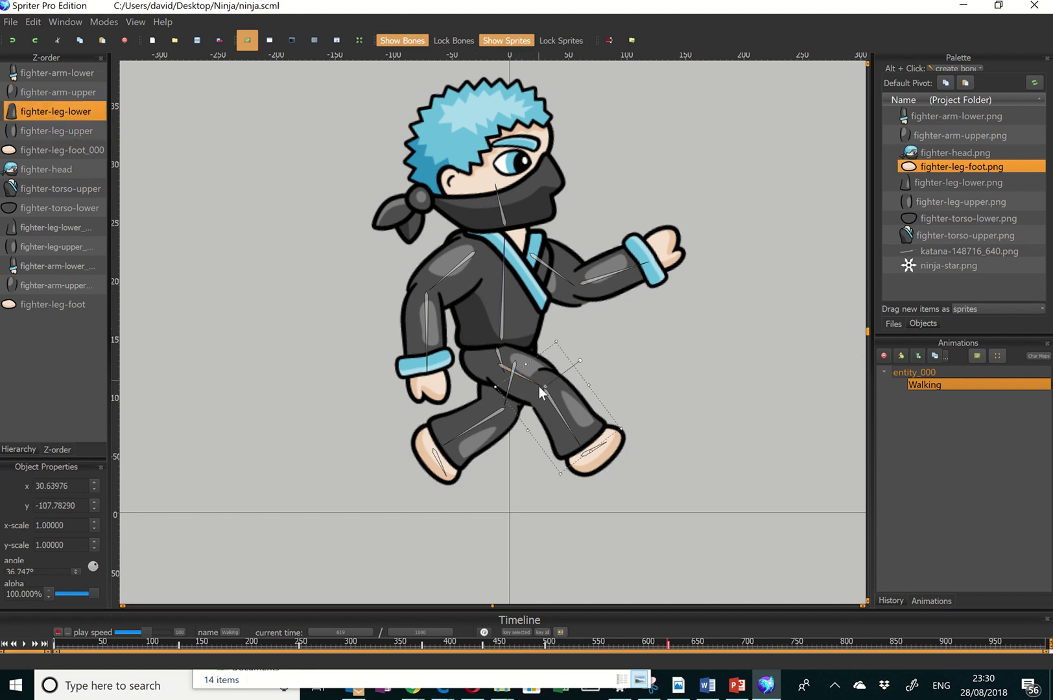
left_click_drag(538, 386, 537, 394)
left_click(526, 379)
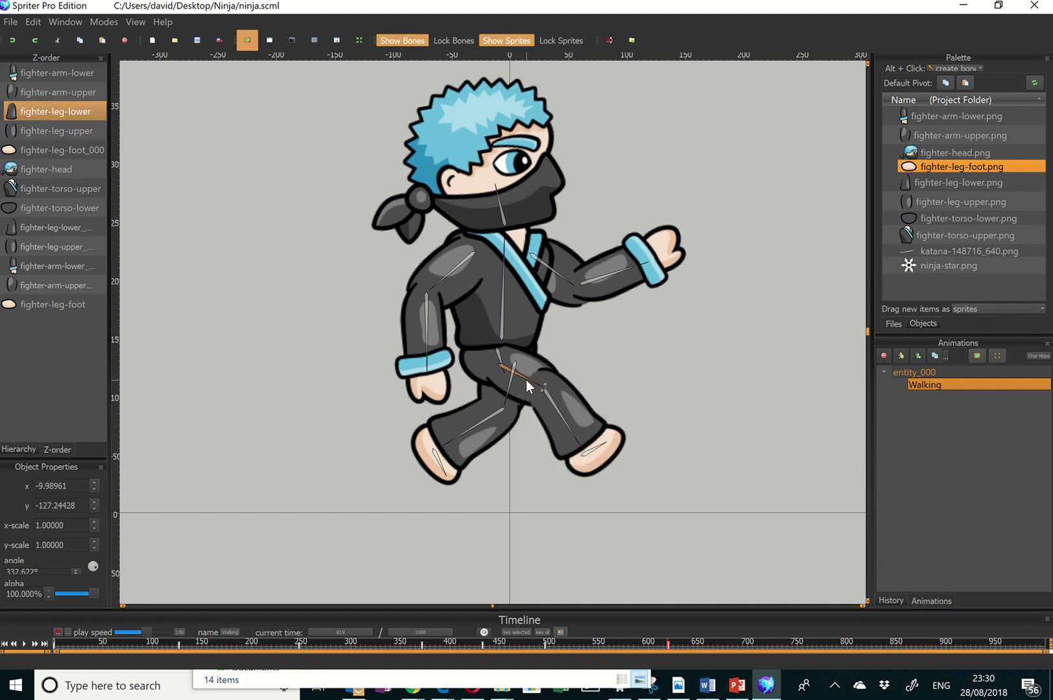
left_click_drag(533, 381, 523, 392)
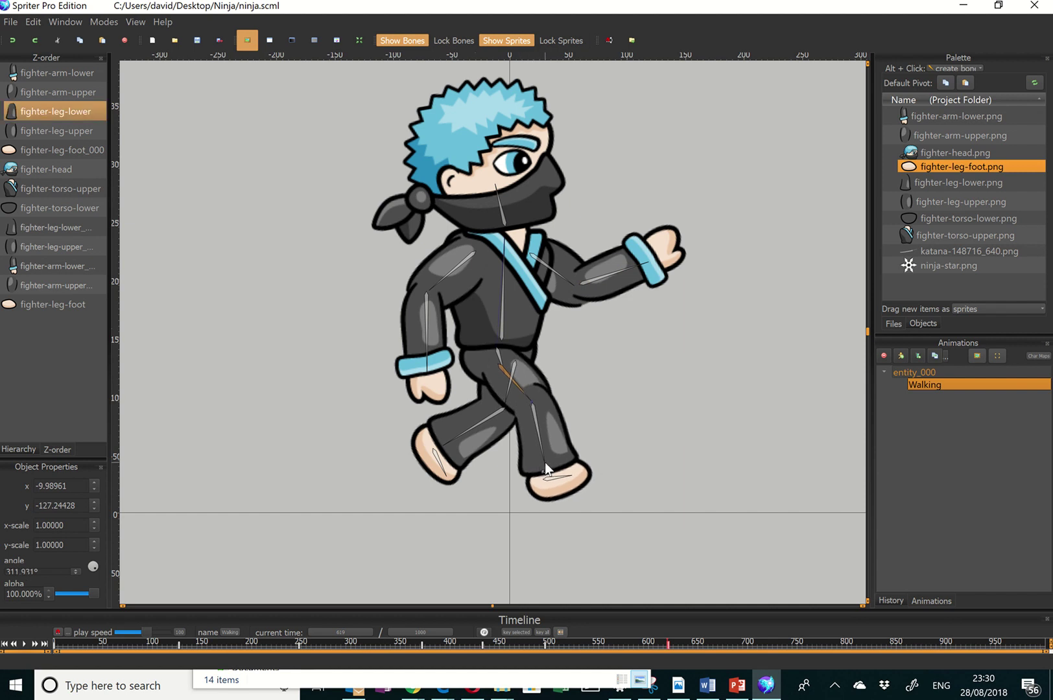
left_click_drag(542, 456, 535, 457)
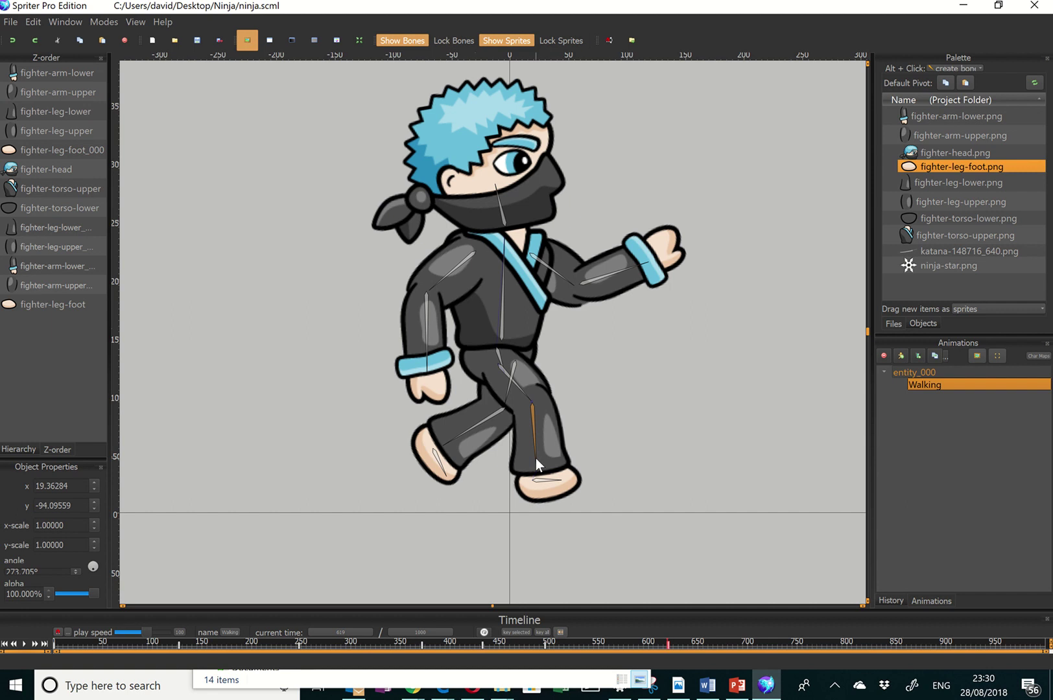
left_click_drag(506, 396, 515, 397)
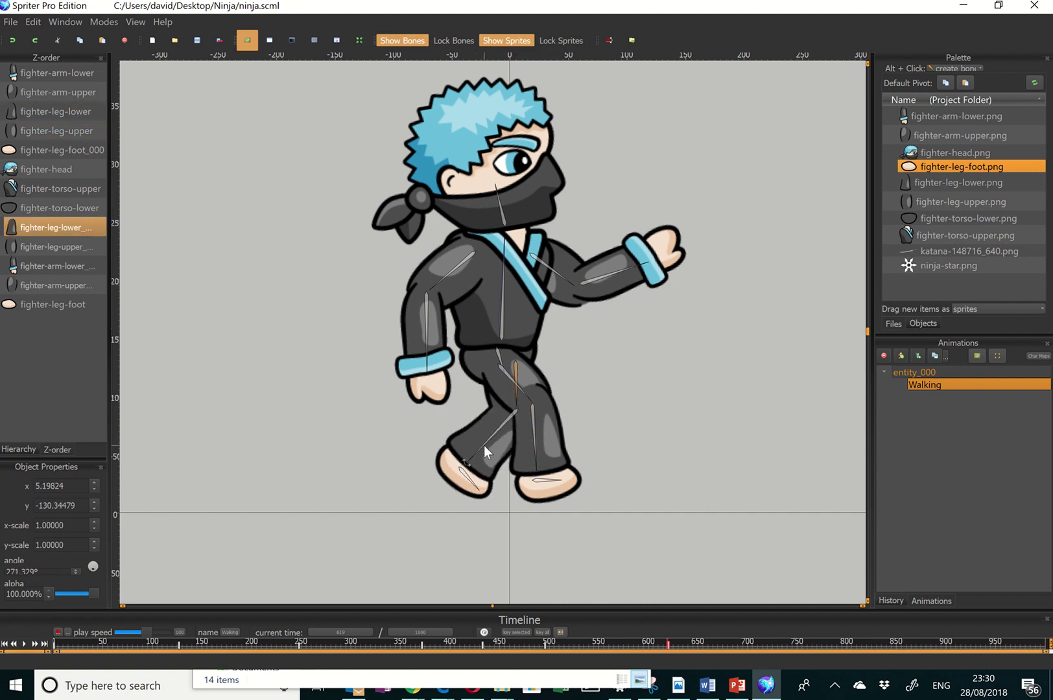
left_click_drag(484, 446, 461, 425)
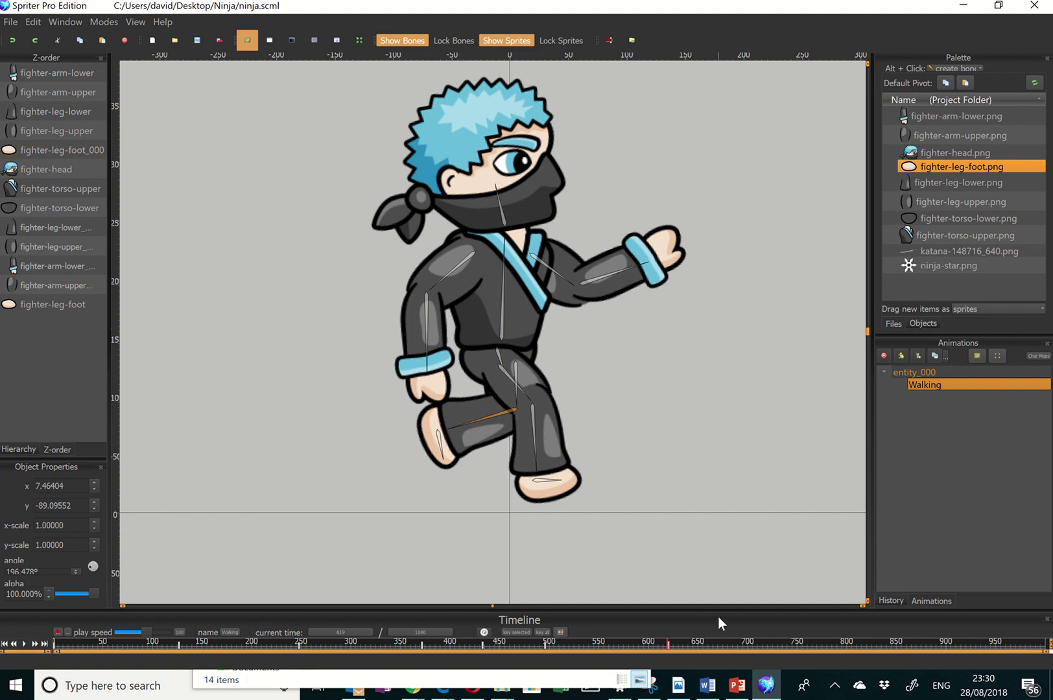
Step: At time 744, lower the far upper arm with its forearm at about 26°, and swing the near forearm to about 303°
left_click(788, 645)
double_click(354, 629)
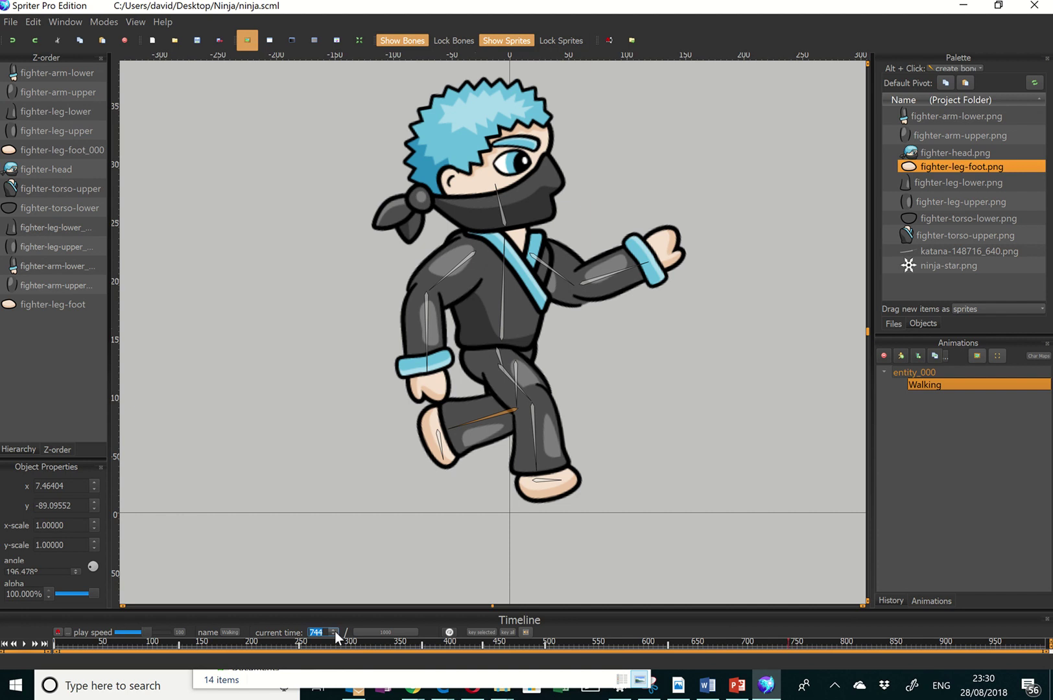
key("Return")
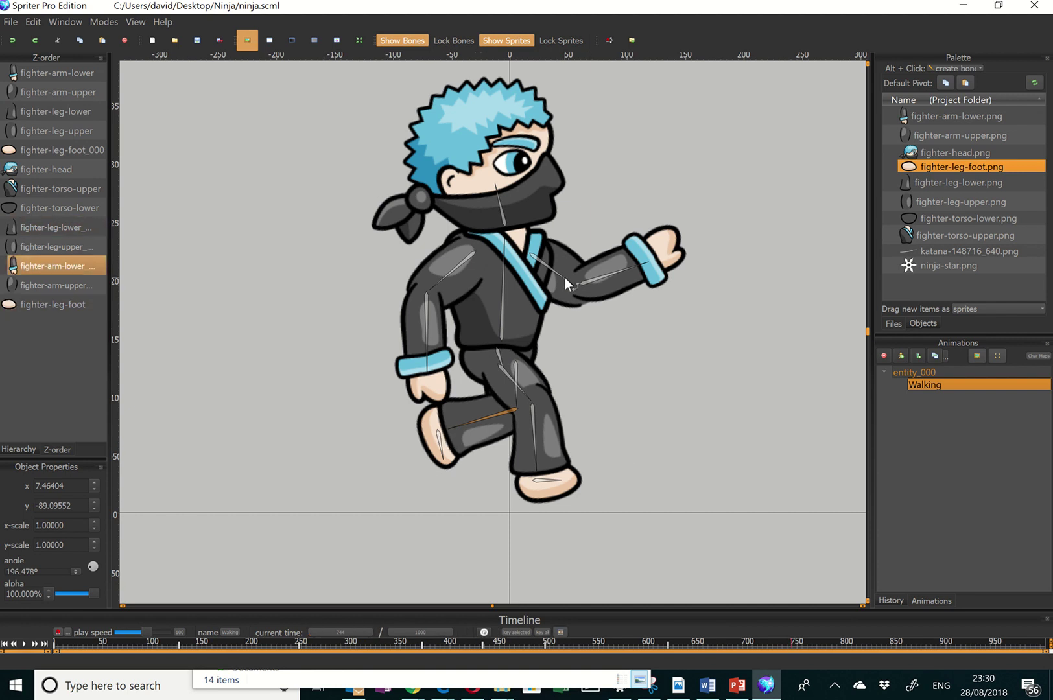
left_click_drag(566, 277, 616, 271)
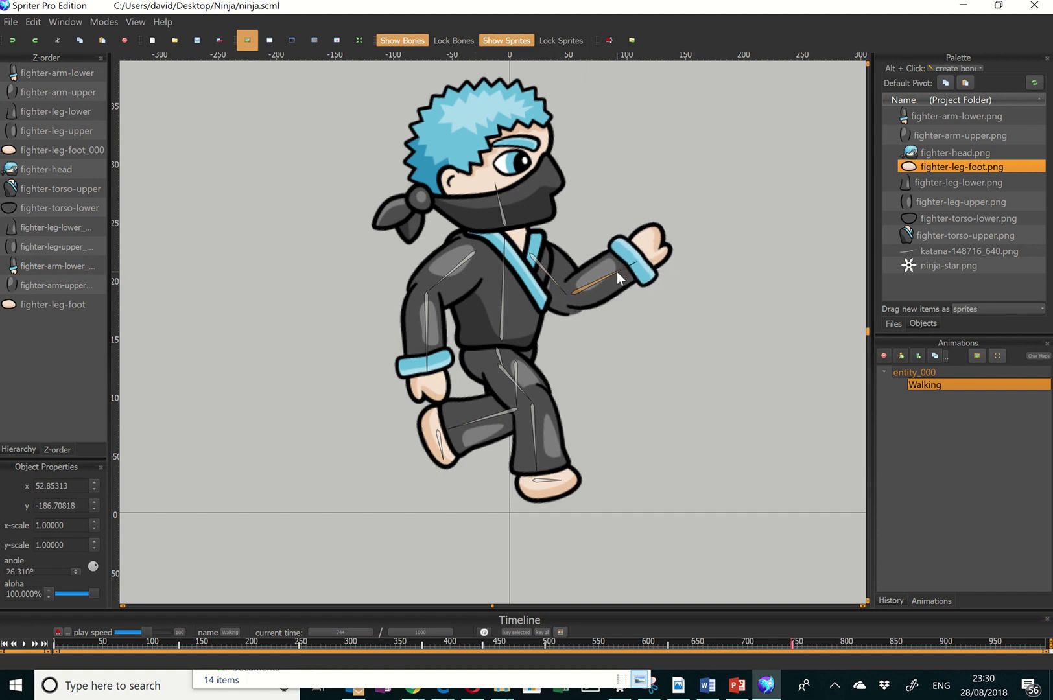
left_click(436, 289)
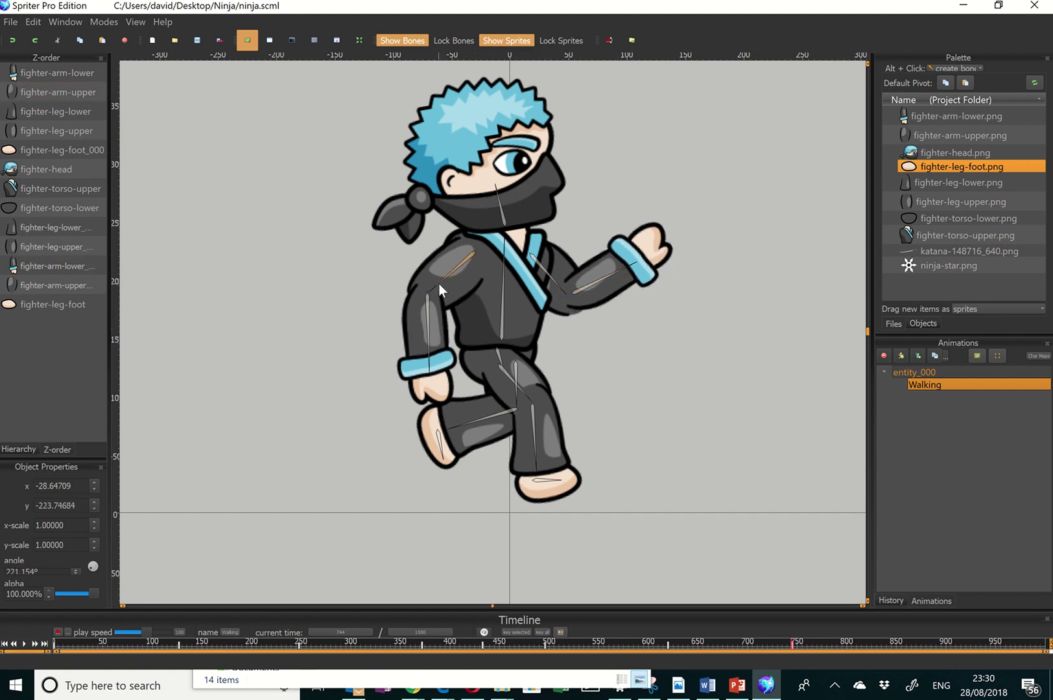
left_click_drag(438, 290, 440, 312)
left_click_drag(428, 362, 467, 357)
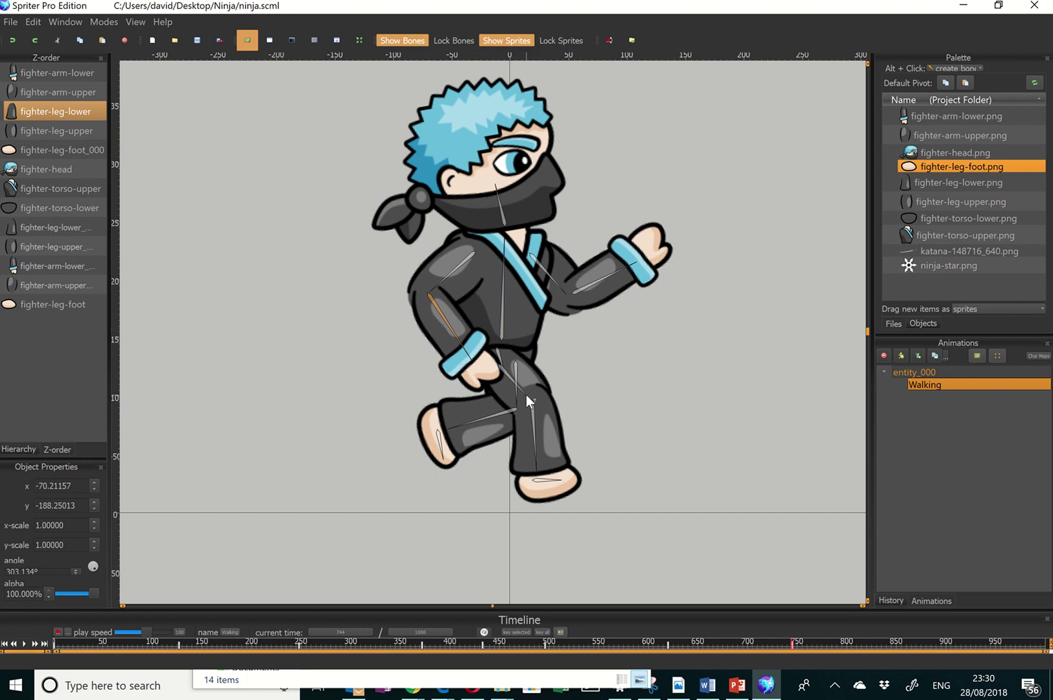
Step: Bring the near leg back to about 289° upper and 241° lower, and swing the far upper leg forward to about 303°
left_click_drag(526, 395, 509, 398)
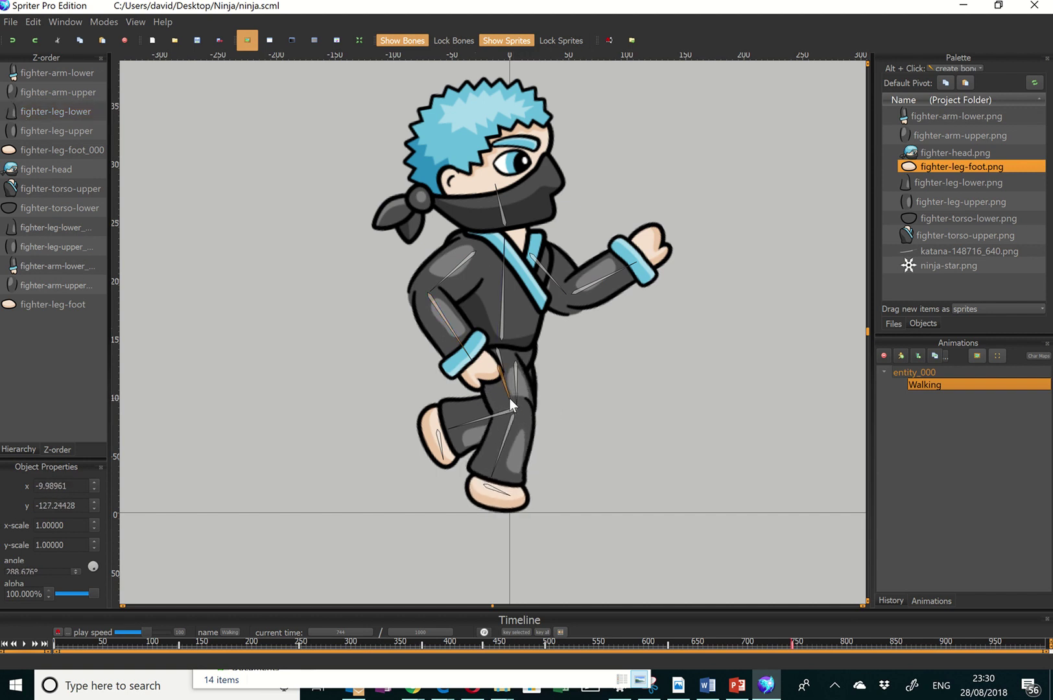
left_click_drag(489, 470, 482, 478)
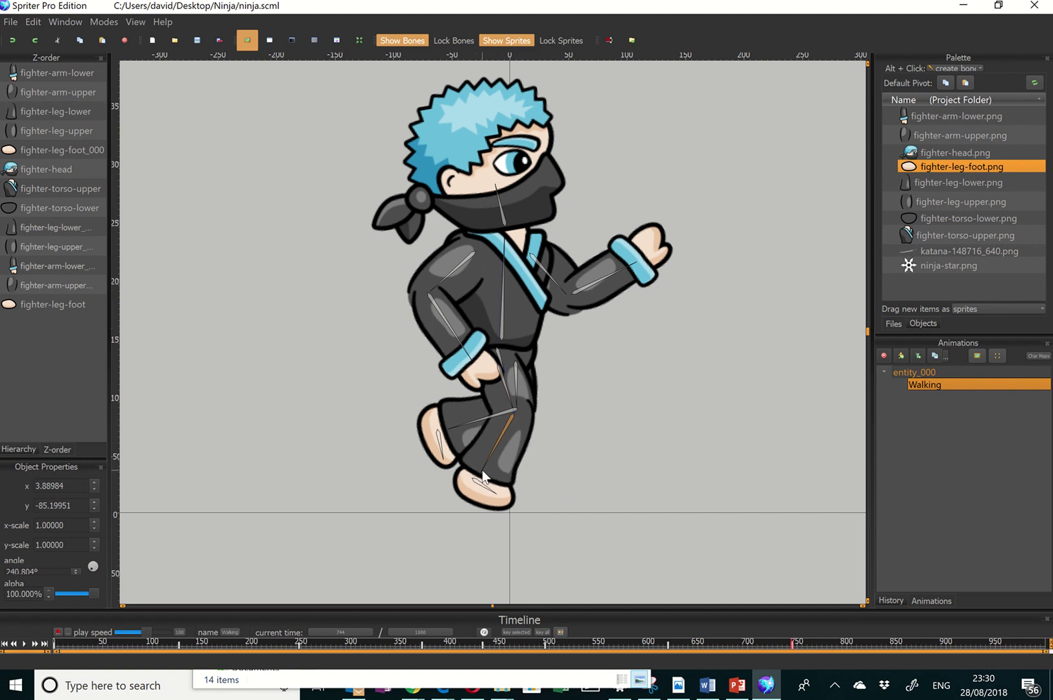
left_click(520, 391)
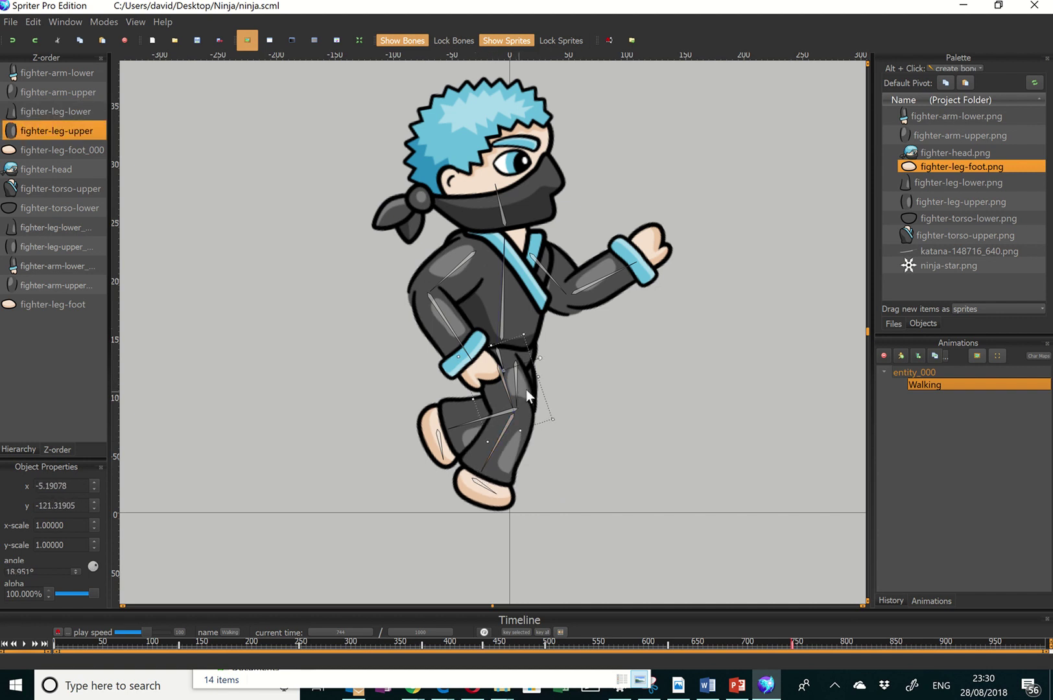
mouse_move(519, 394)
left_mouse_down()
mouse_move(537, 394)
mouse_move(519, 375)
left_mouse_up()
left_click(586, 371)
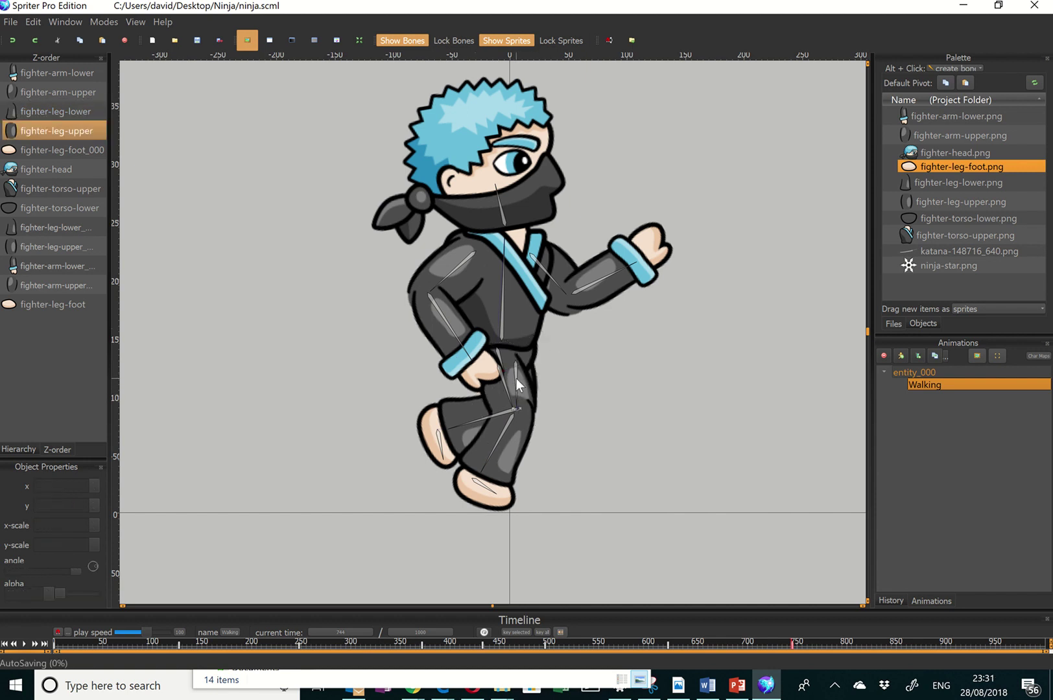
left_click(516, 400)
left_click_drag(515, 398, 541, 400)
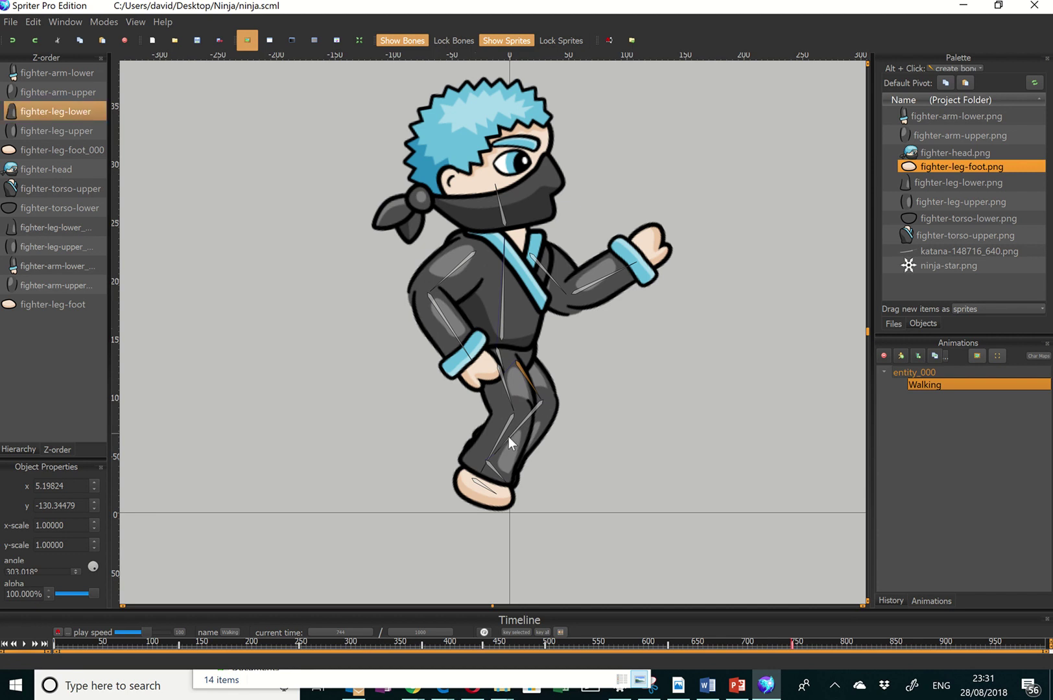
Step: Swing the far lower leg back to about 201° at time 744
left_click_drag(509, 436, 492, 420)
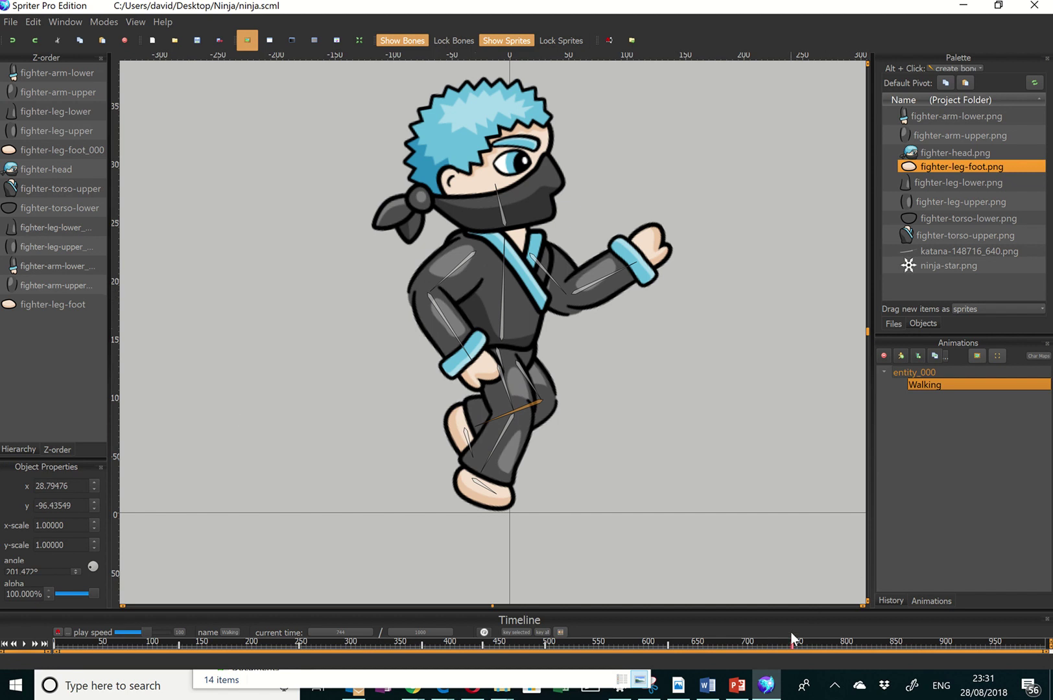
Step: Move the playhead to time 869 with both bones and sprites shown and the bones unlocked
left_click(926, 645)
left_click(363, 632)
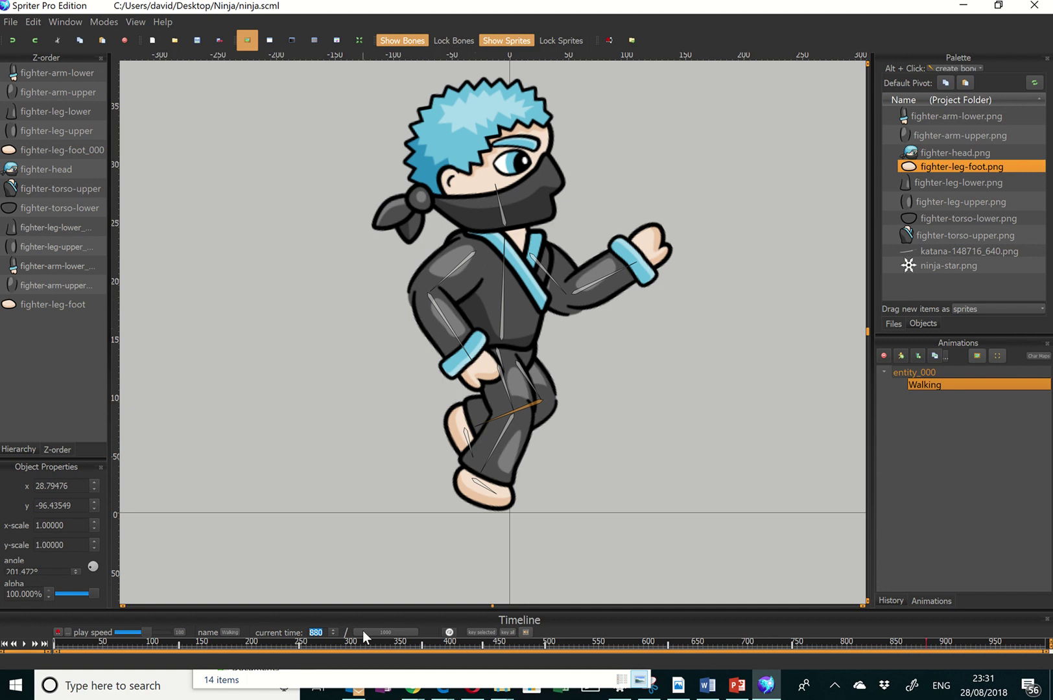
key("ctrl+l")
key("ctrl+h")
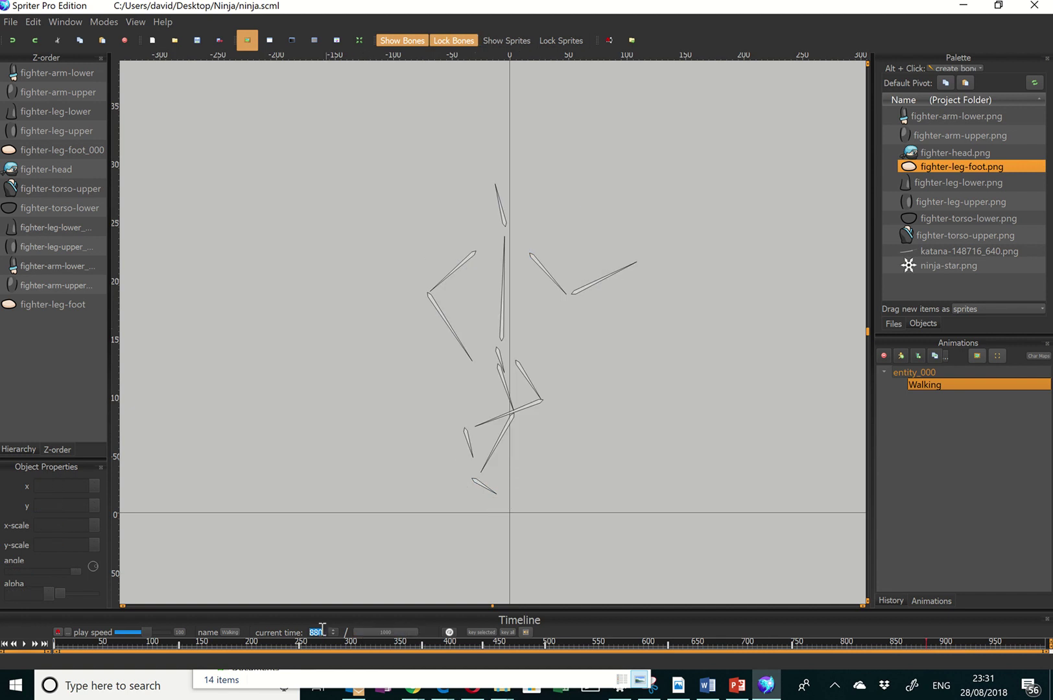
key("Return")
left_click(367, 496)
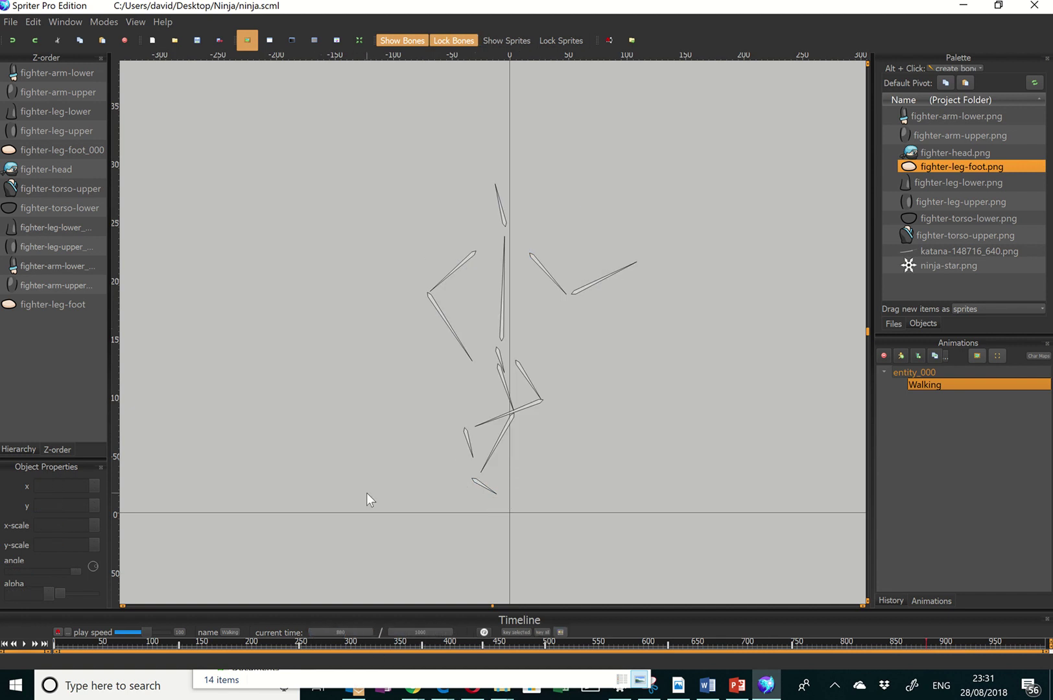
left_click(348, 628)
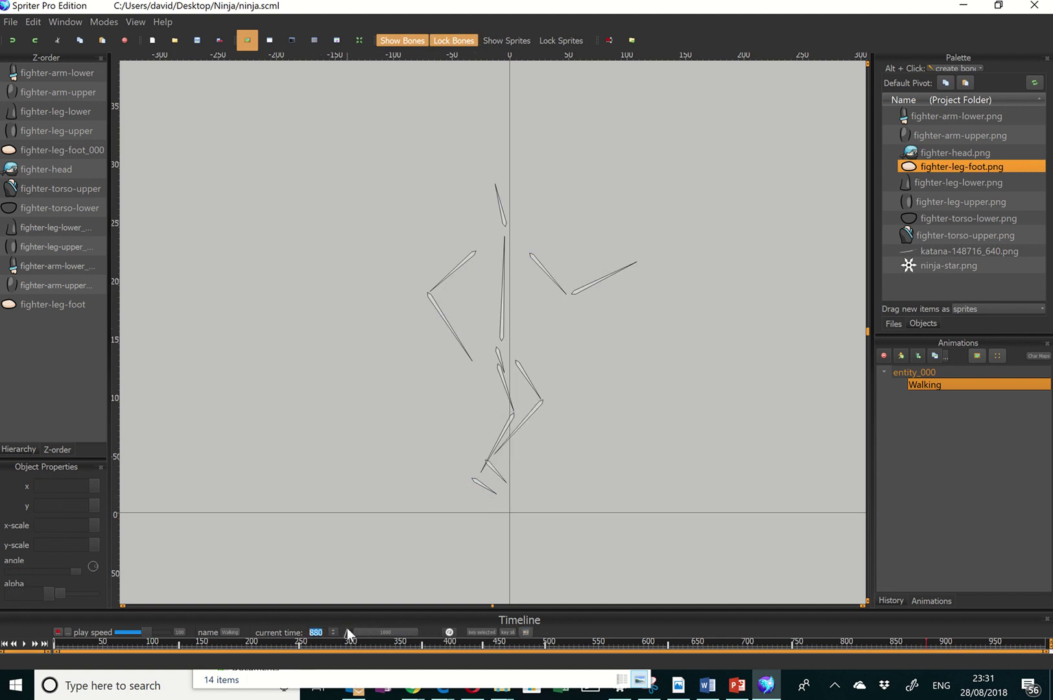
key("ctrl+b")
key("ctrl+p")
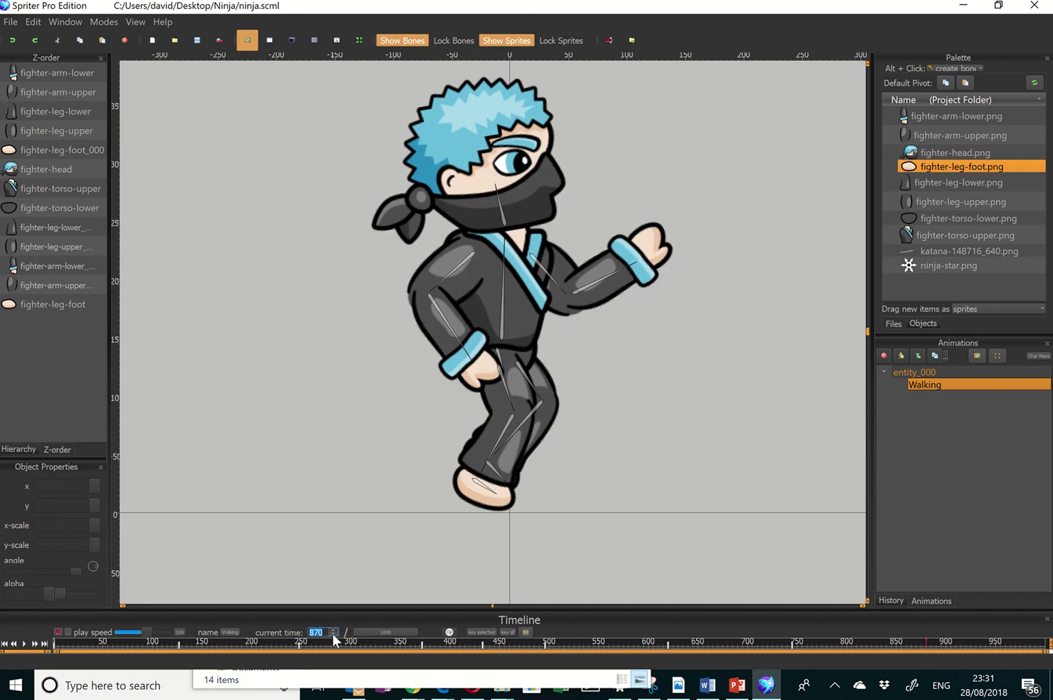
left_click(329, 549)
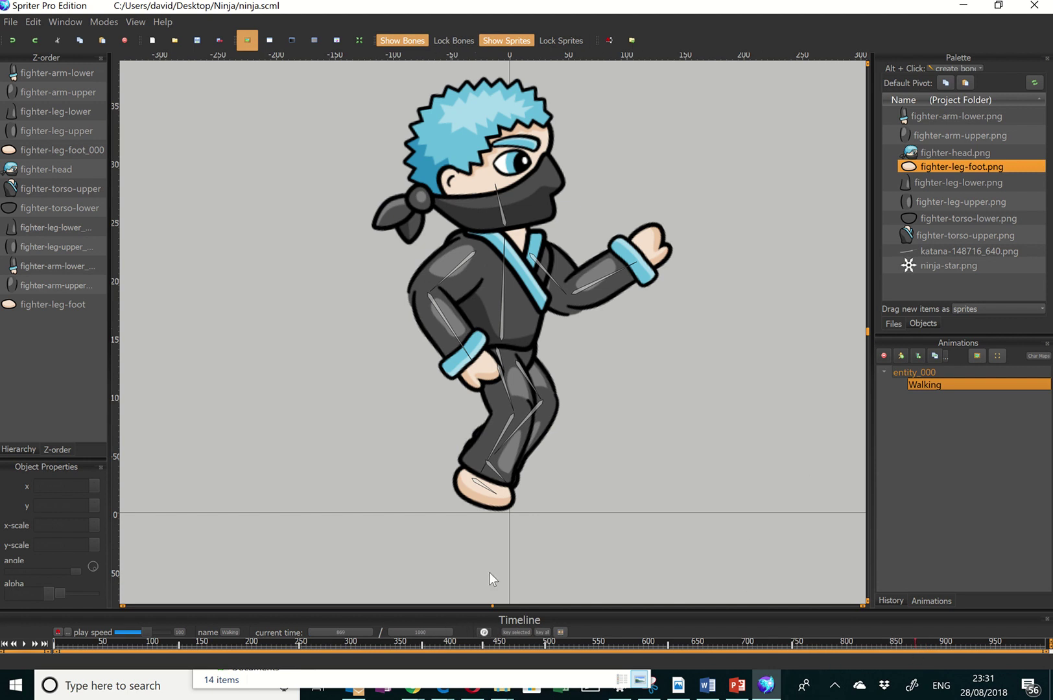
Step: Lower the far arm to about 272° upper and 339° forearm, and swing the near arm to about 272° upper and 332° forearm
left_click(503, 378)
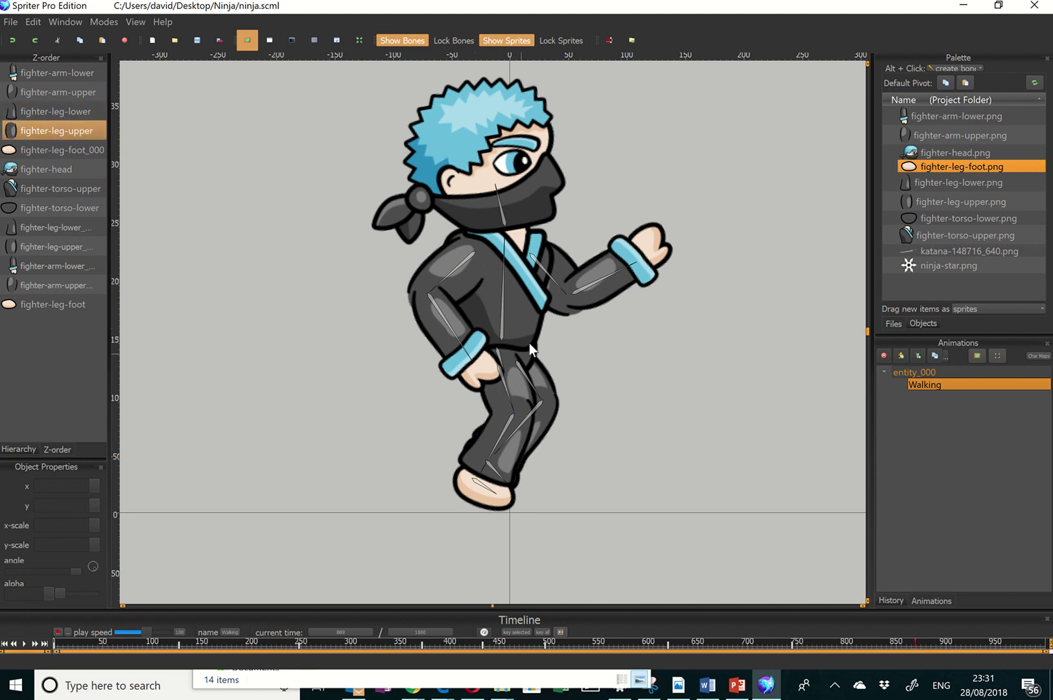
left_click(558, 286)
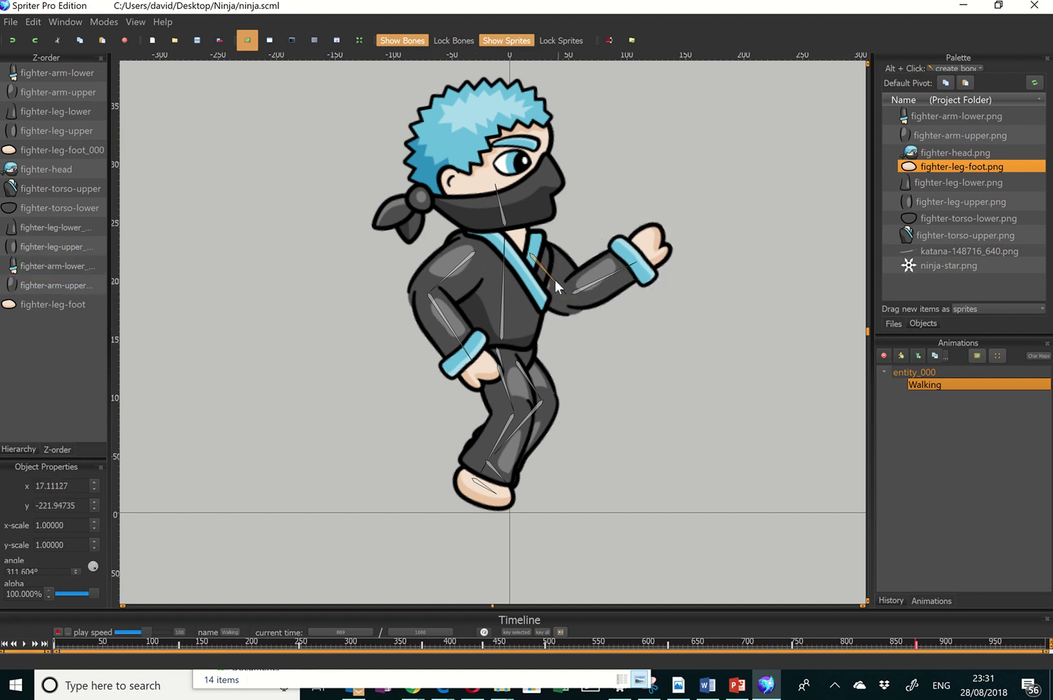
left_click_drag(560, 287, 531, 307)
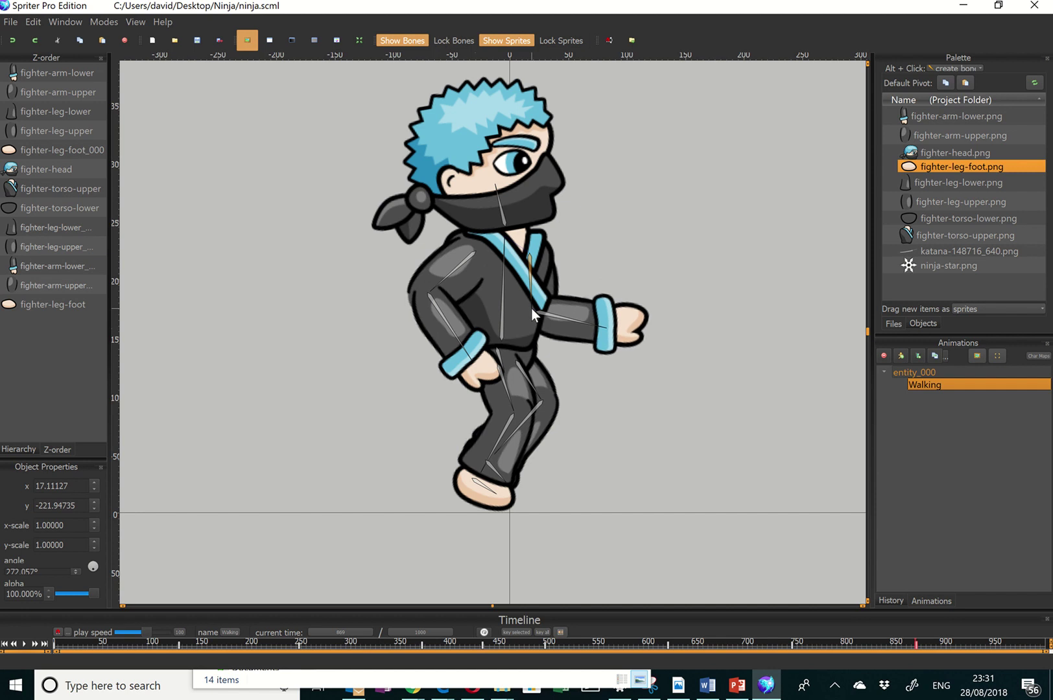
left_click(593, 320)
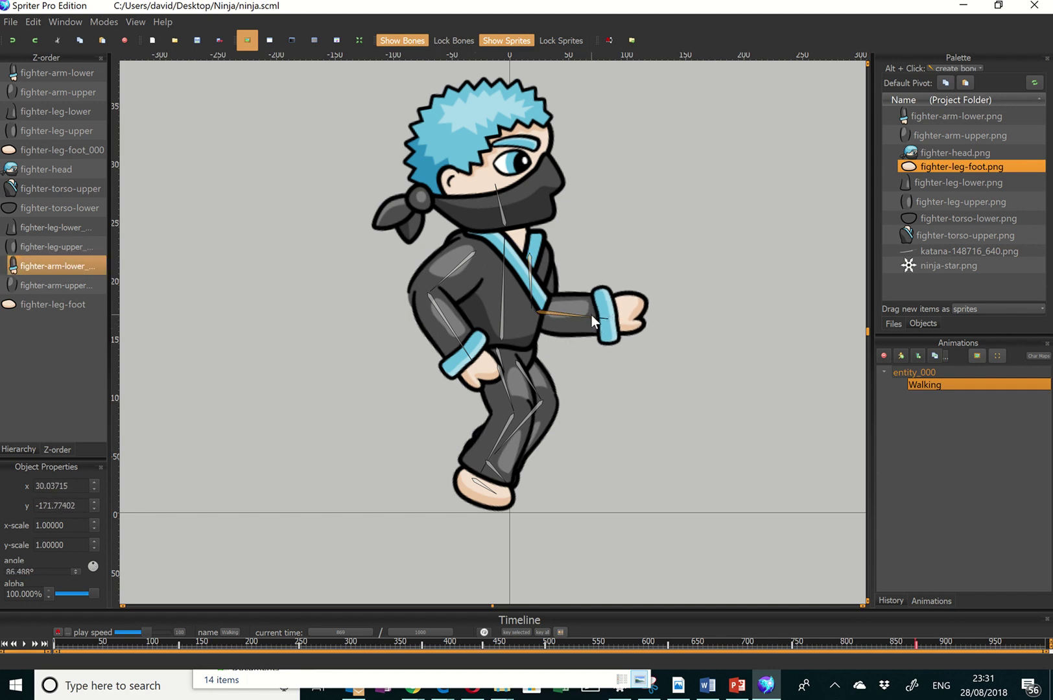
left_click_drag(597, 318, 599, 336)
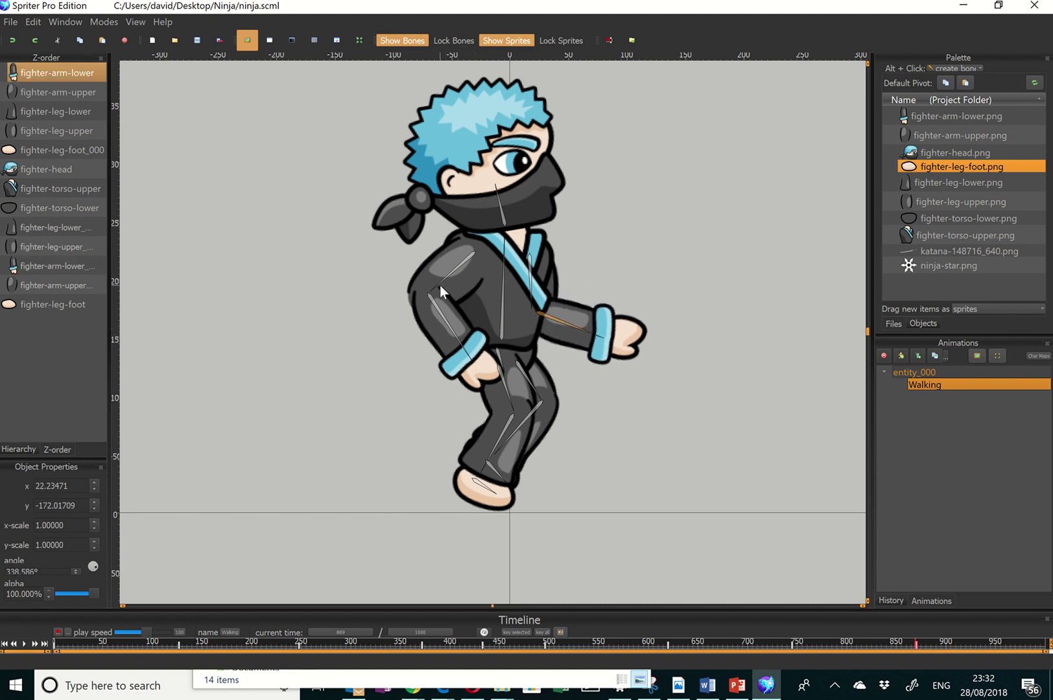
left_click(440, 290)
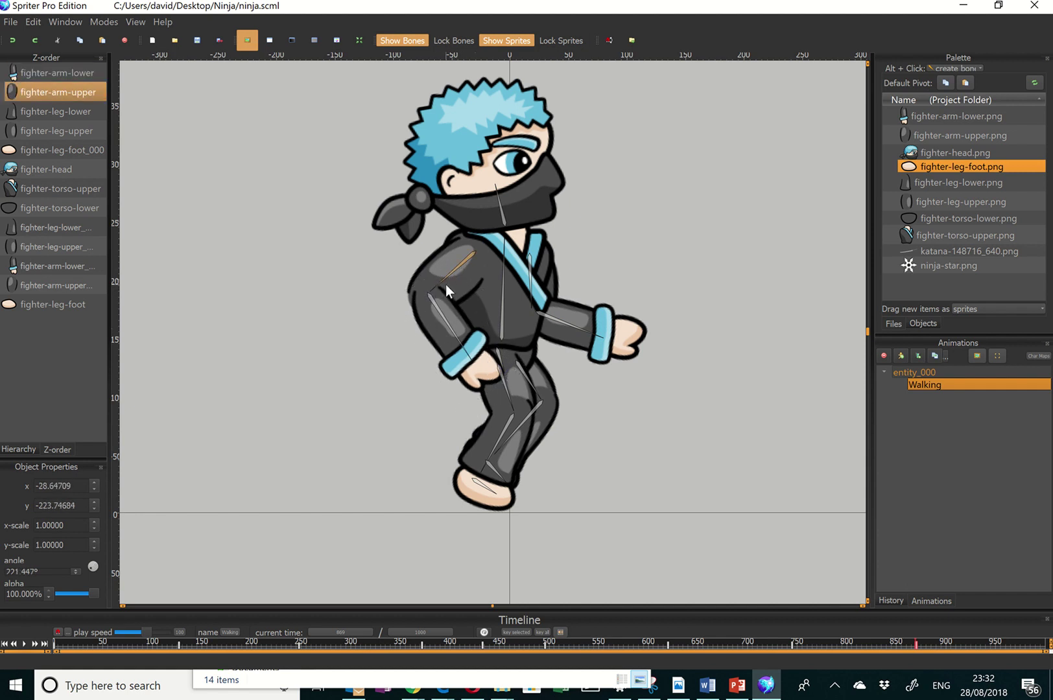
left_click_drag(441, 282, 477, 293)
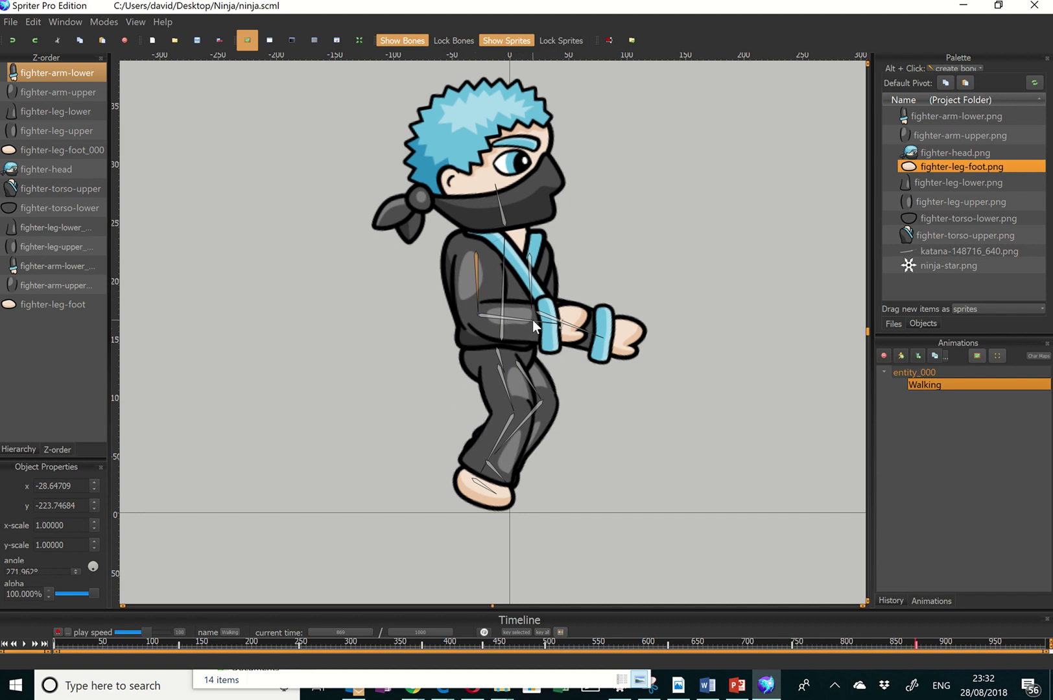
left_click_drag(532, 319, 528, 350)
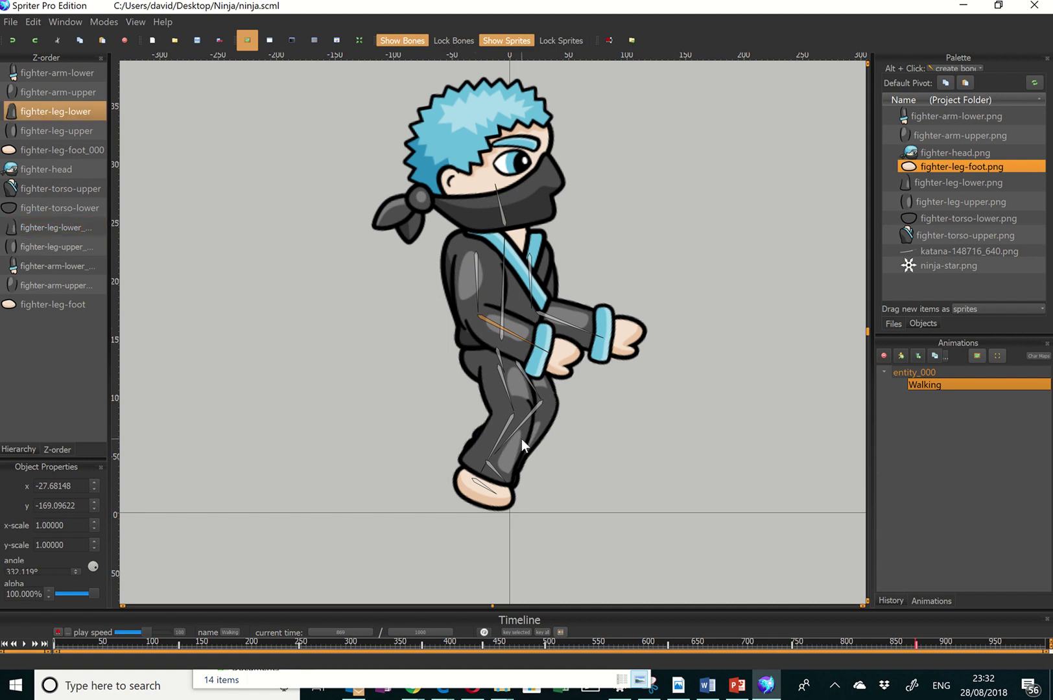
Step: Swing the near leg back to about 250° upper and 224° lower, and the far leg forward to about 312° upper with its foot at 335°
left_click(512, 404)
left_click_drag(512, 407, 478, 415)
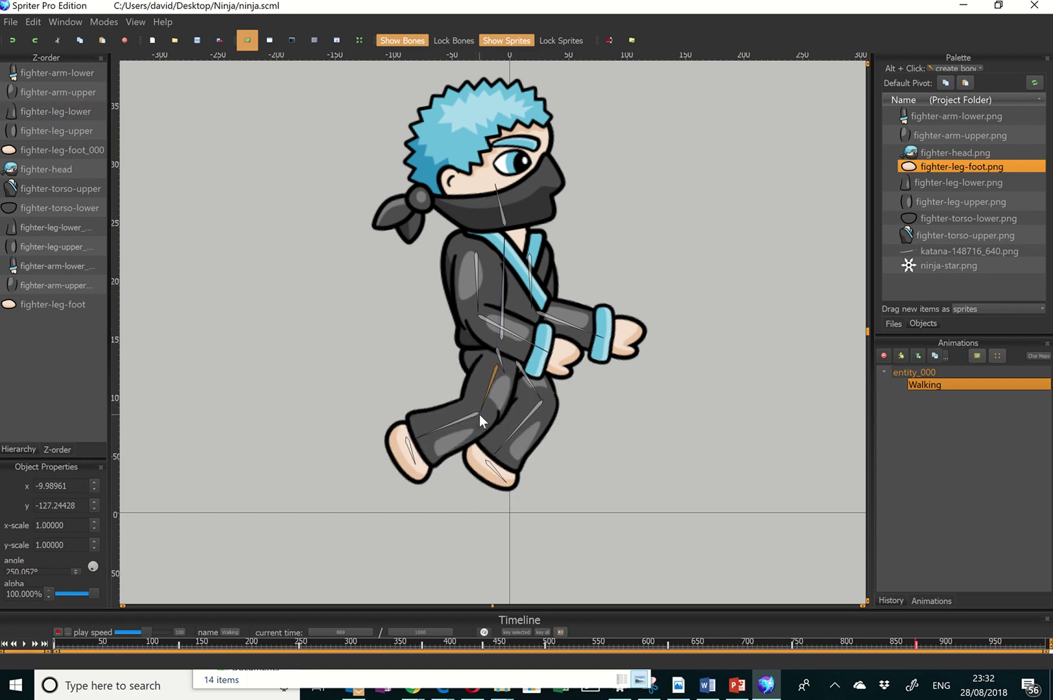
left_click_drag(479, 415, 478, 414)
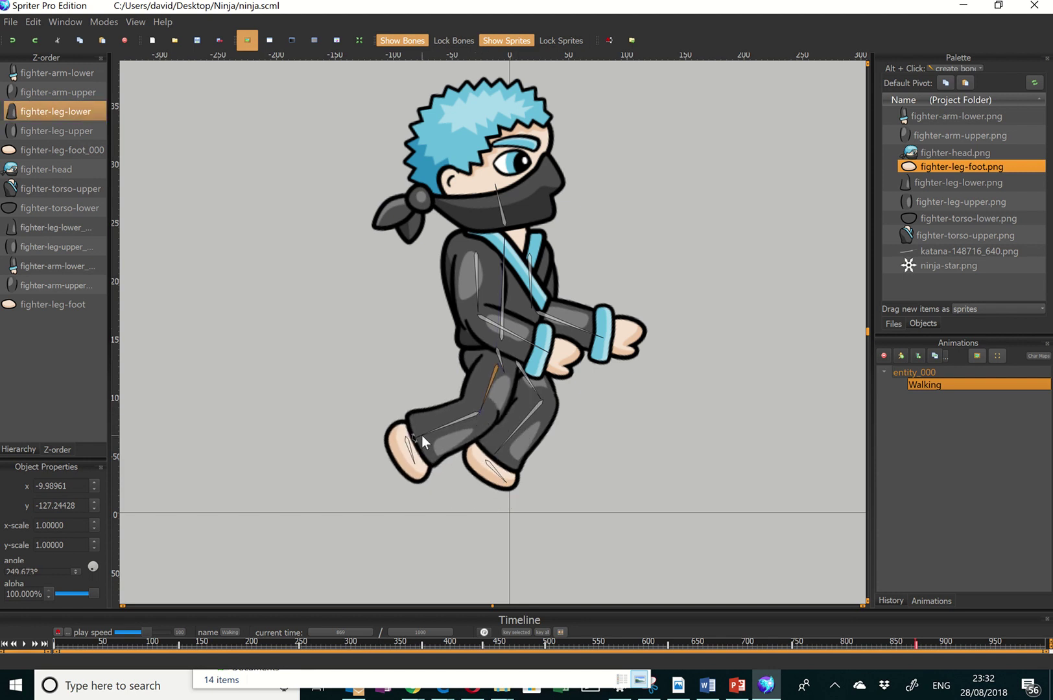
left_click_drag(421, 436, 439, 452)
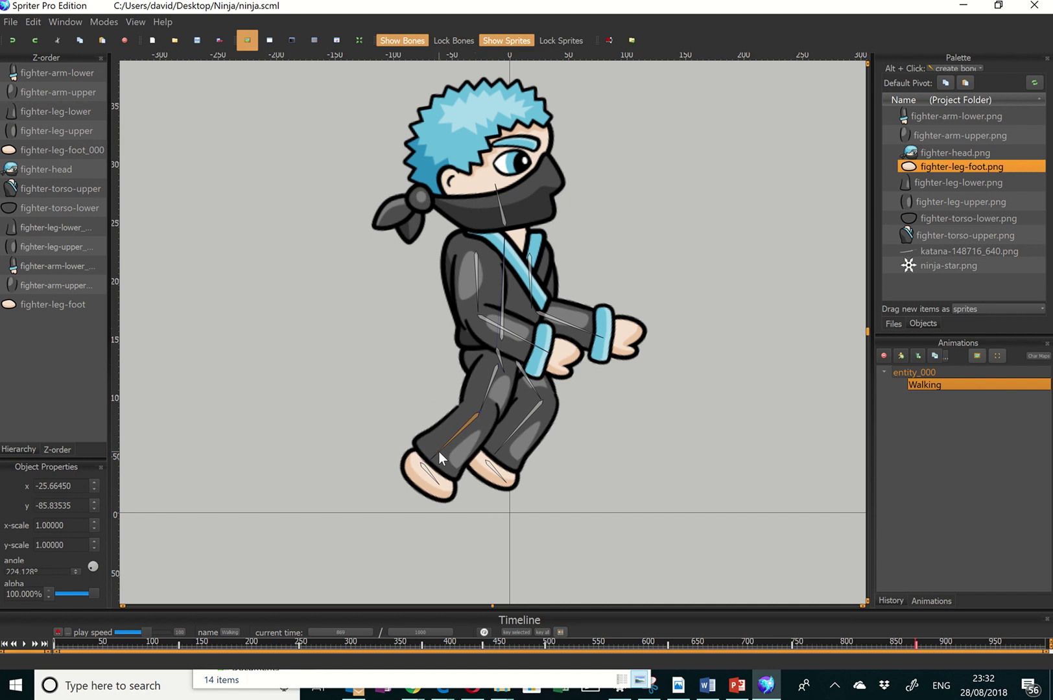
mouse_move(534, 393)
left_mouse_down()
mouse_move(553, 389)
mouse_move(547, 394)
left_mouse_up()
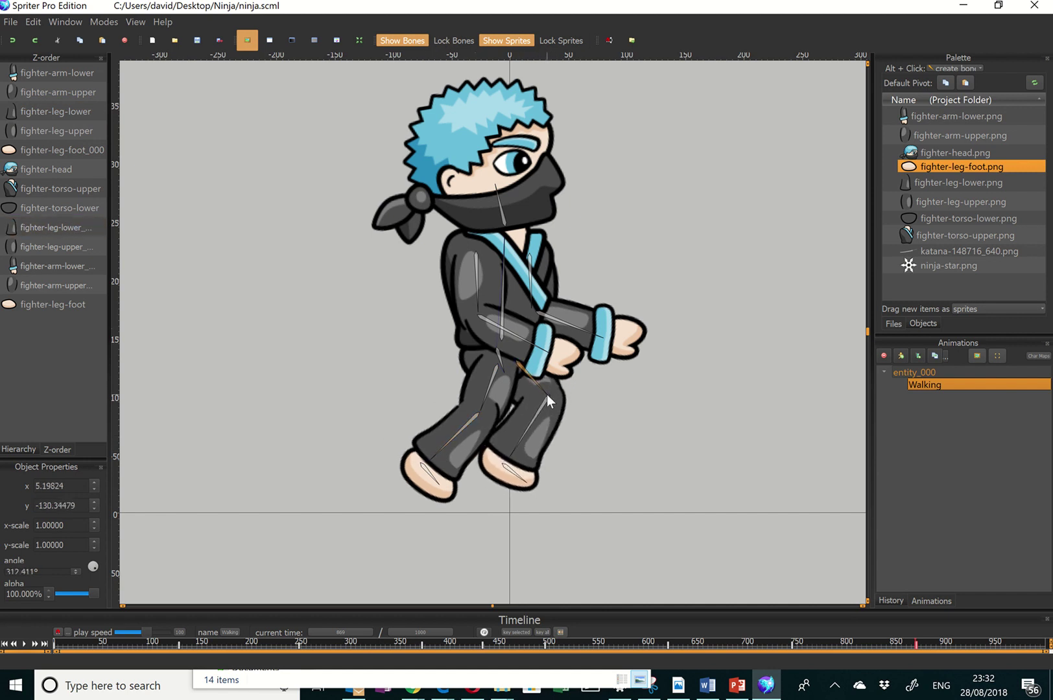
left_click_drag(517, 448, 555, 493)
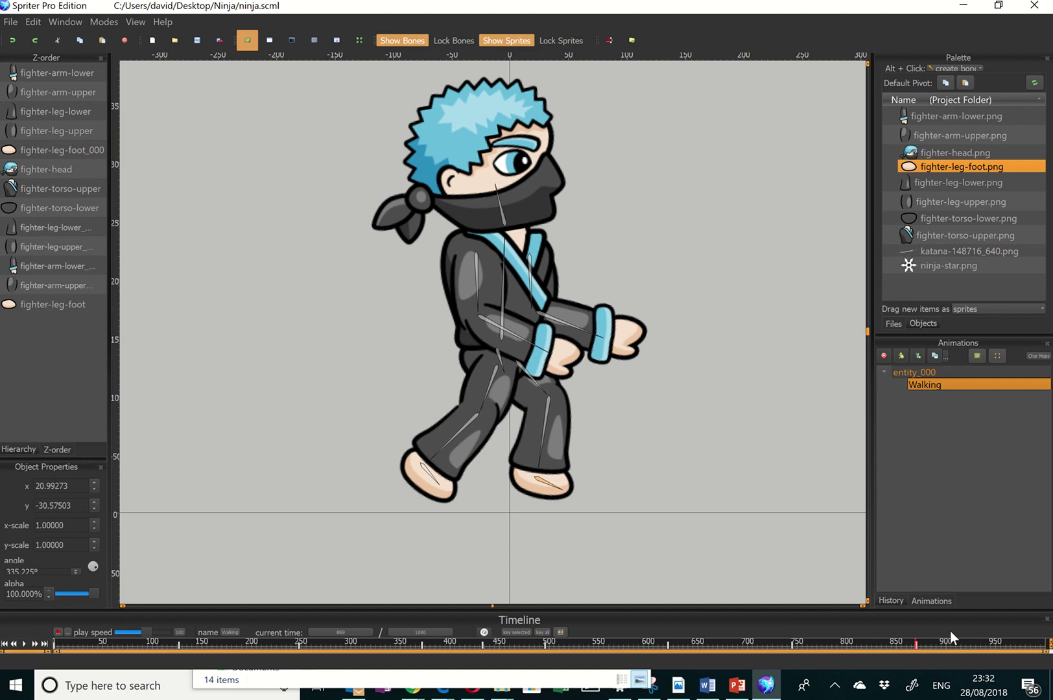
Step: At time 944, set the near arm to about 277° upper and 341° forearm, and the far arm to about 267° upper and 339° forearm
left_click(990, 646)
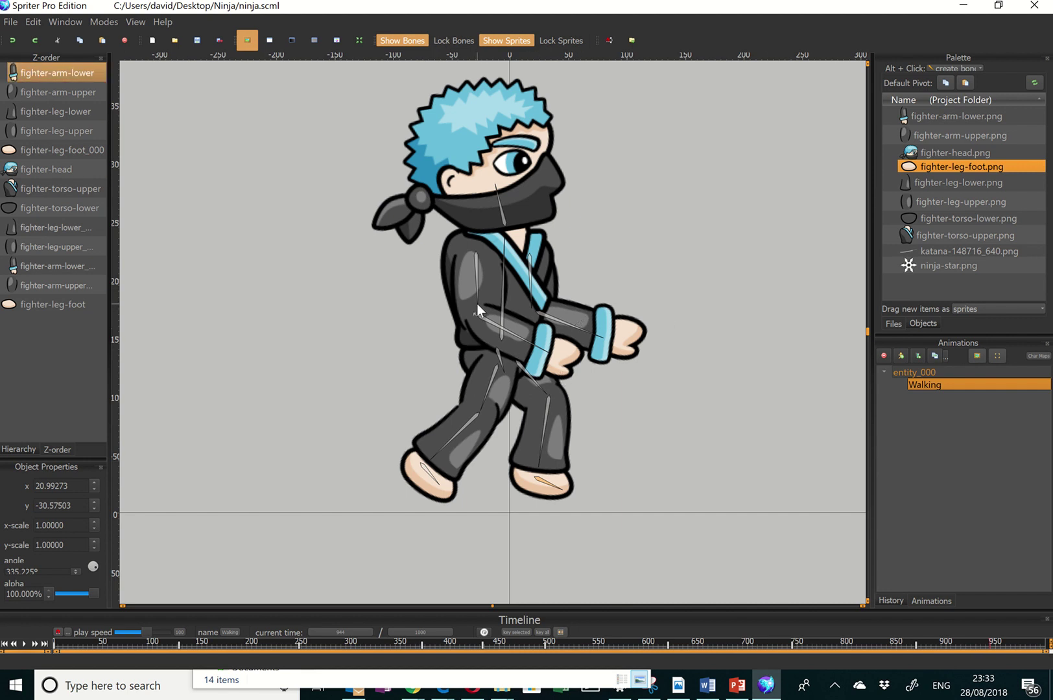
left_click_drag(476, 304, 483, 306)
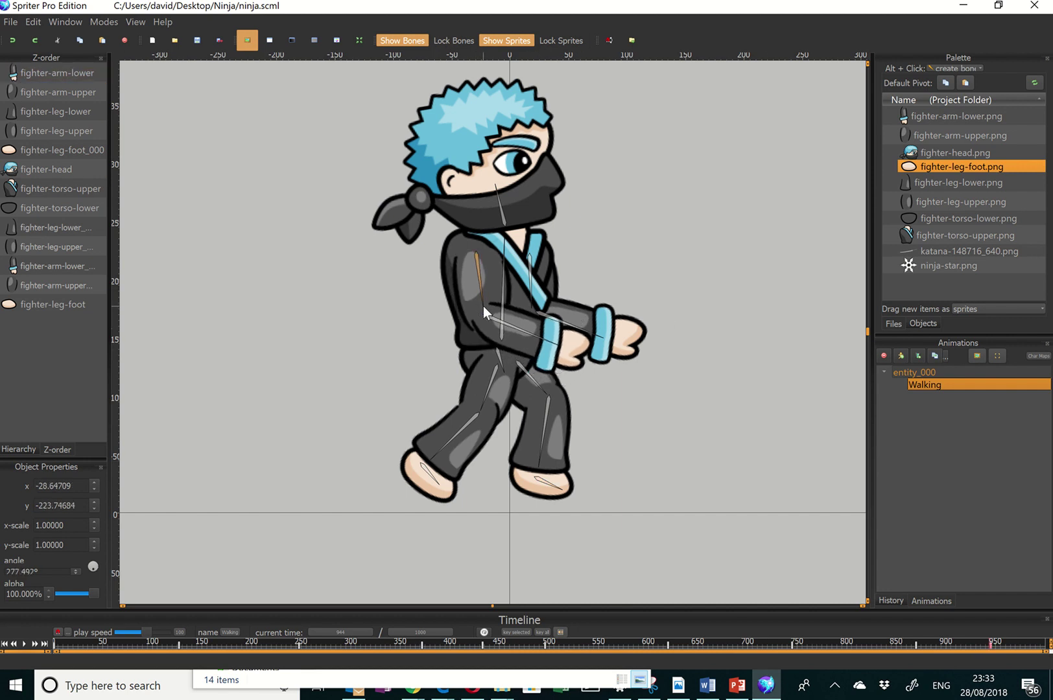
left_click_drag(546, 344, 548, 337)
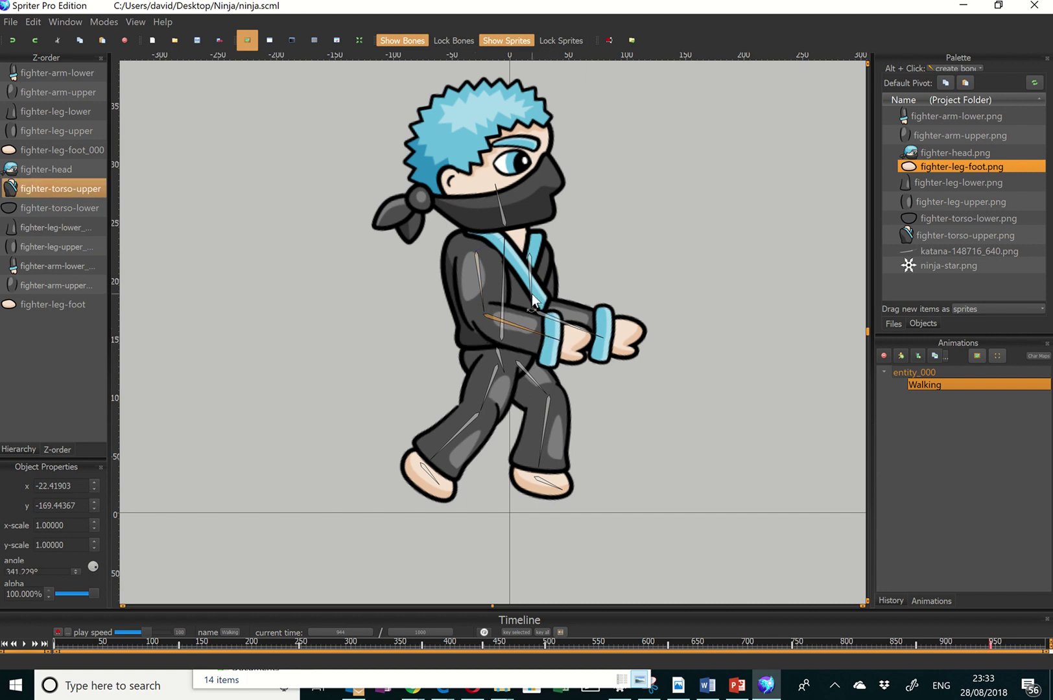
left_click(568, 329)
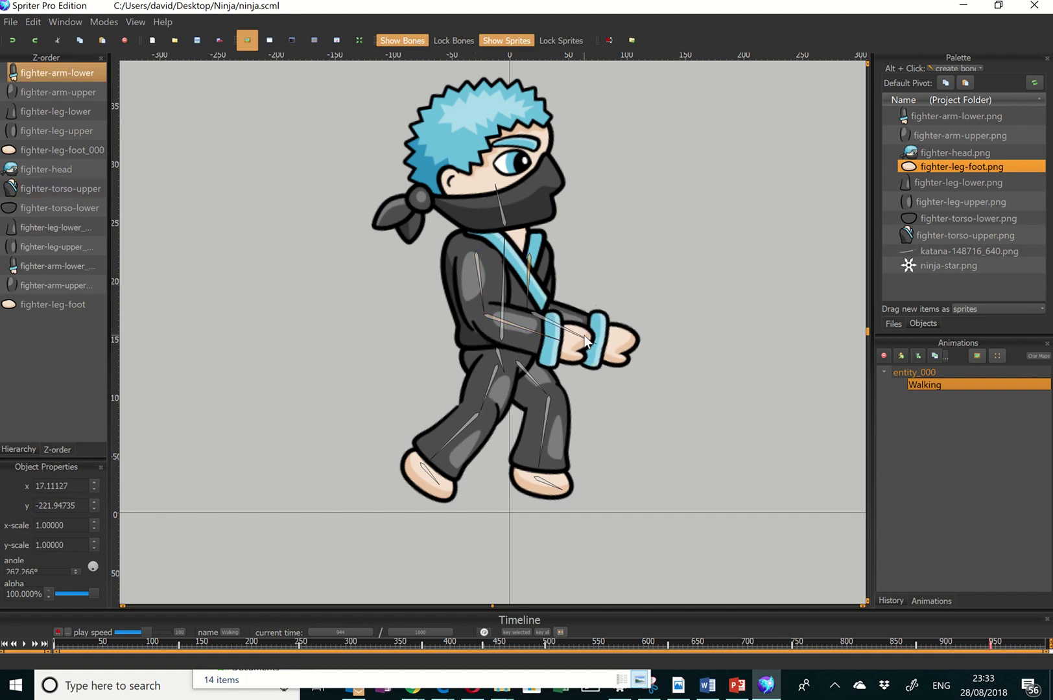
left_click(586, 341)
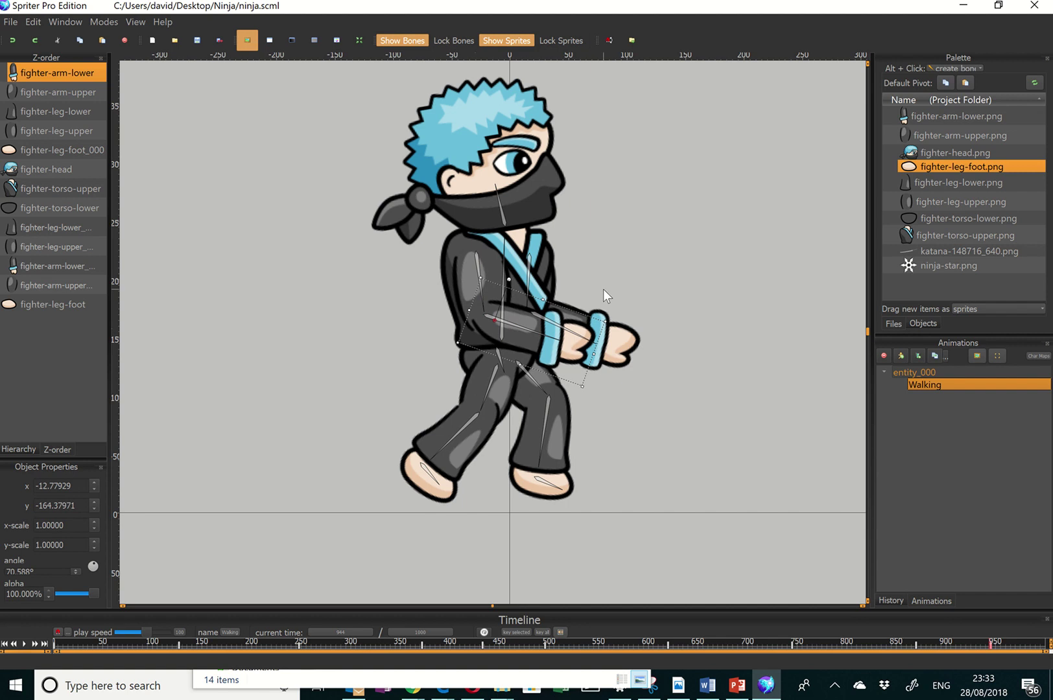
left_click(579, 337)
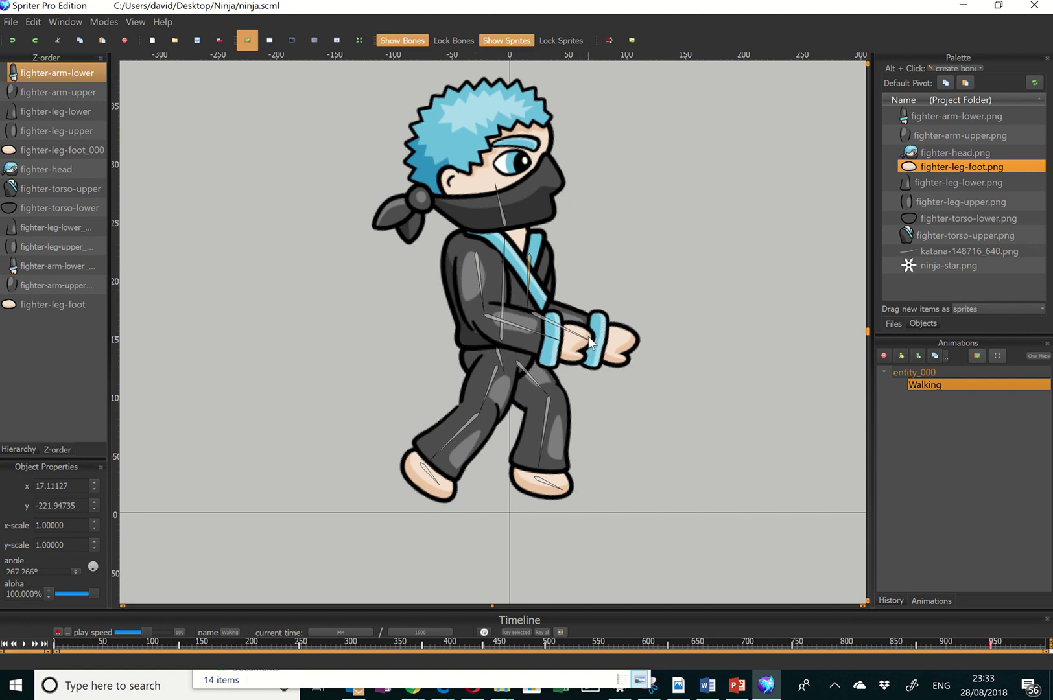
mouse_move(584, 337)
left_mouse_down()
mouse_move(588, 323)
mouse_move(592, 338)
left_mouse_up()
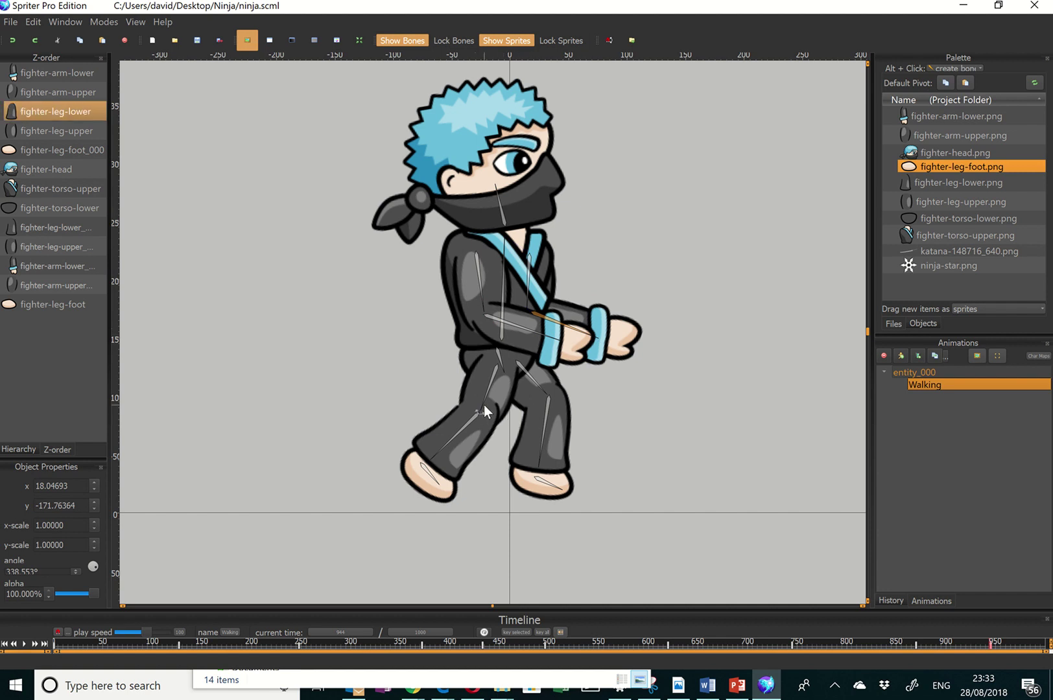
Step: Swing the near upper leg back to about 236° and move the far leg forward with its lower bone at about 278°
left_click_drag(484, 405, 473, 397)
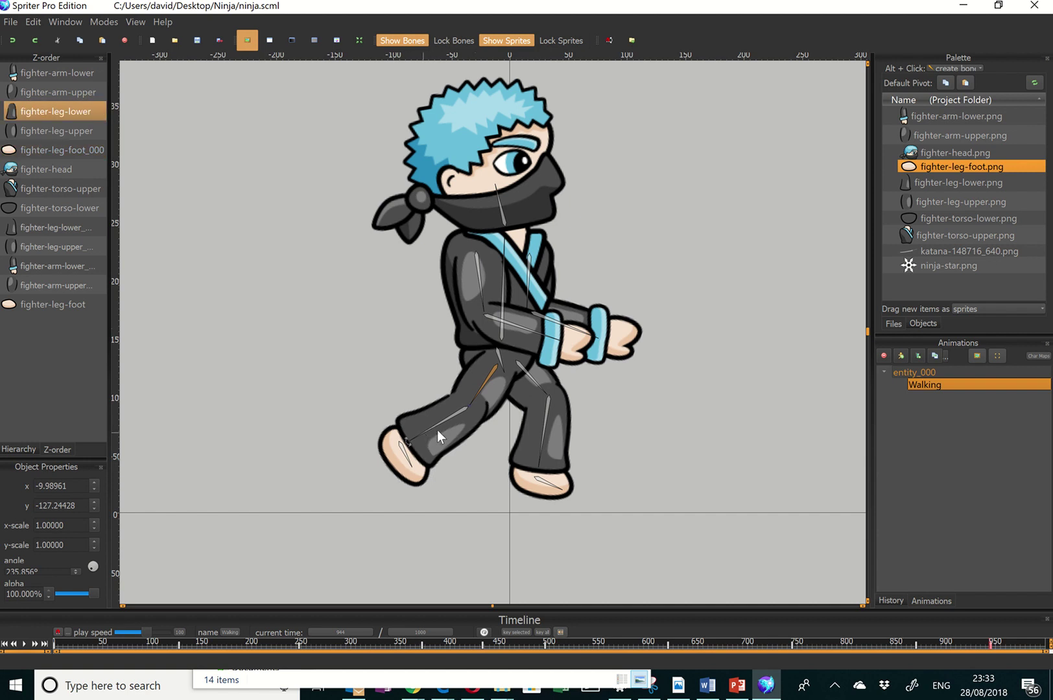
left_click_drag(543, 392, 547, 390)
left_click_drag(544, 457, 559, 460)
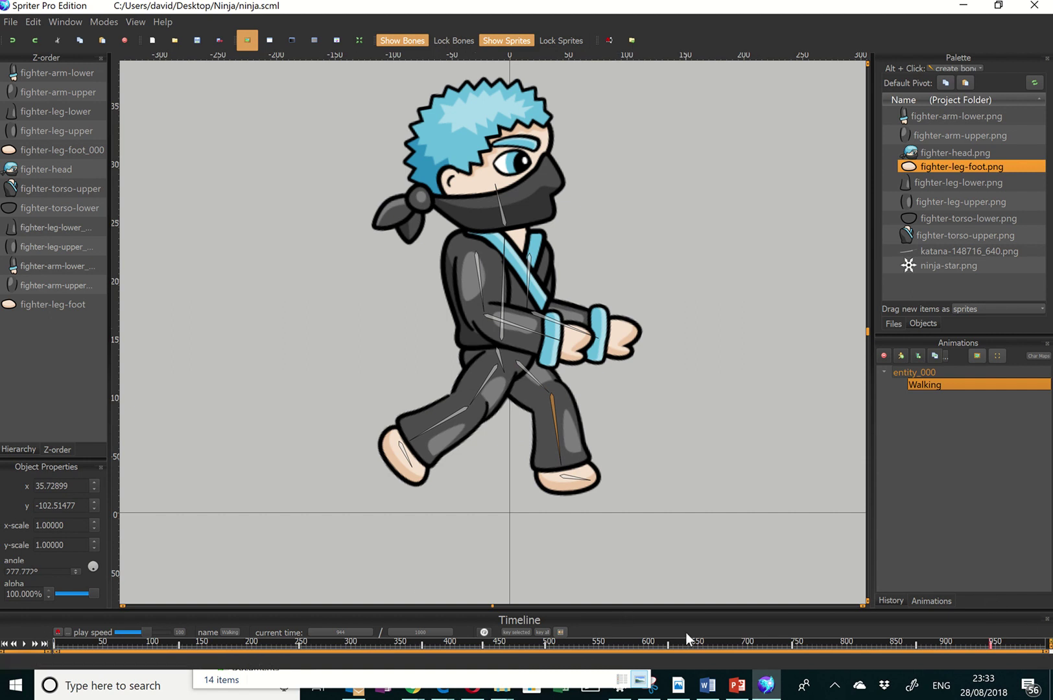
Step: Copy the current frame at time 0 and save the project
left_click(54, 647)
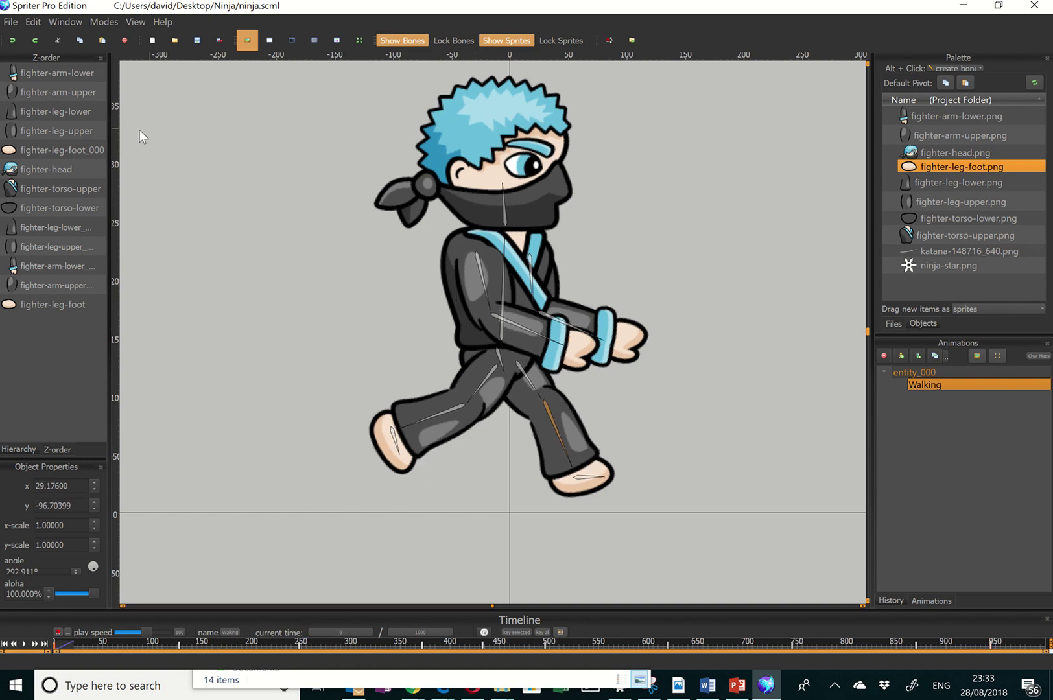
left_click(36, 25)
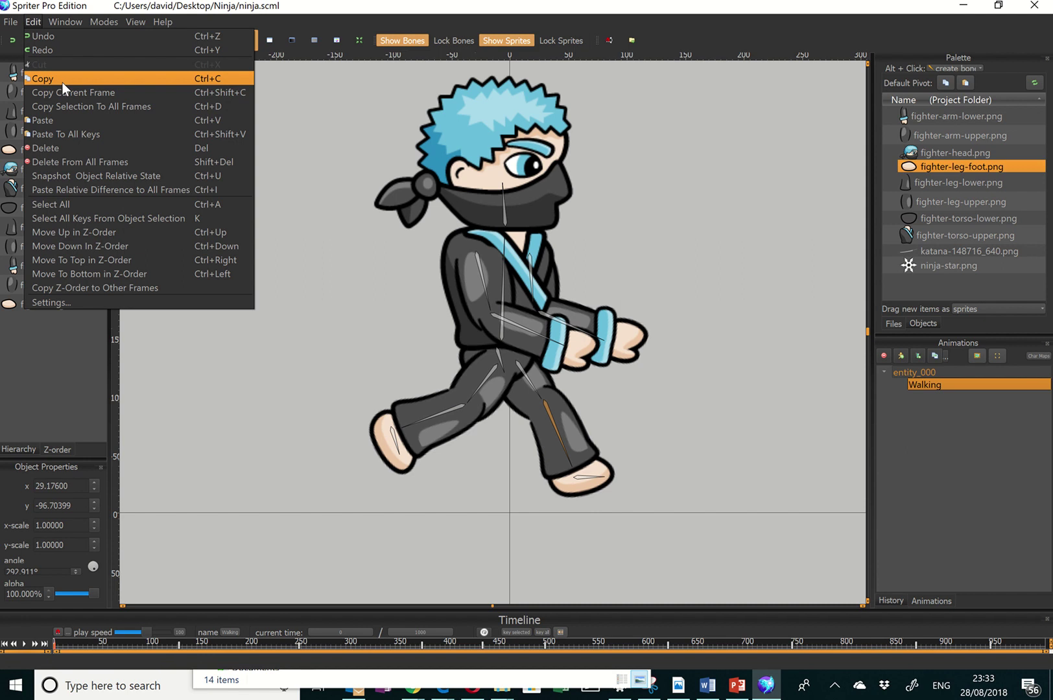
left_click(66, 91)
left_click(11, 22)
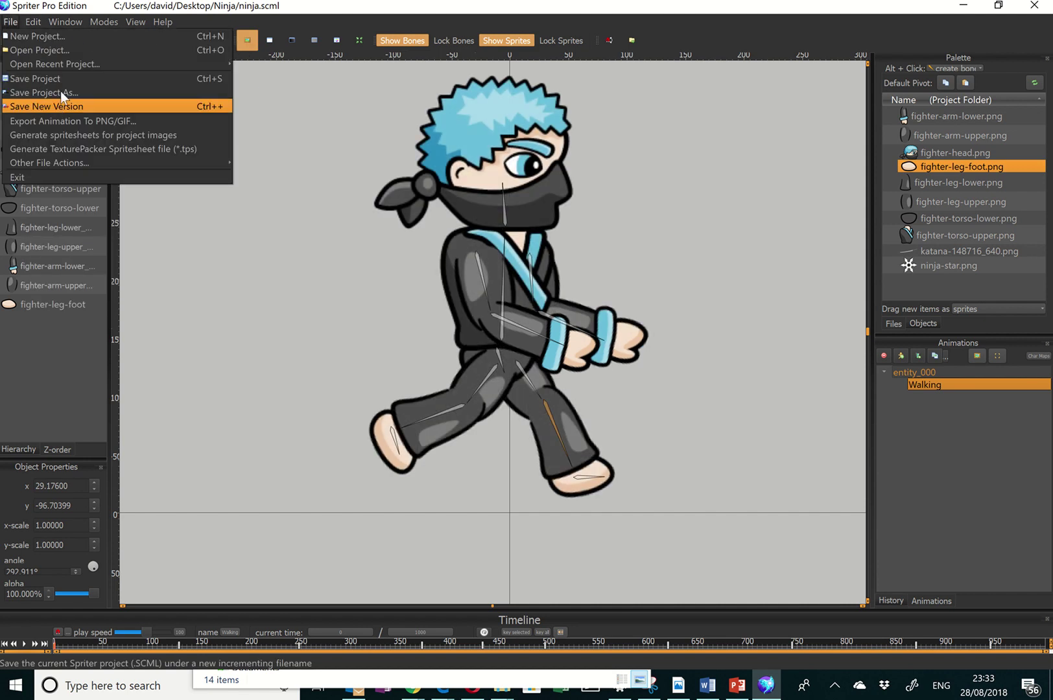
left_click(60, 79)
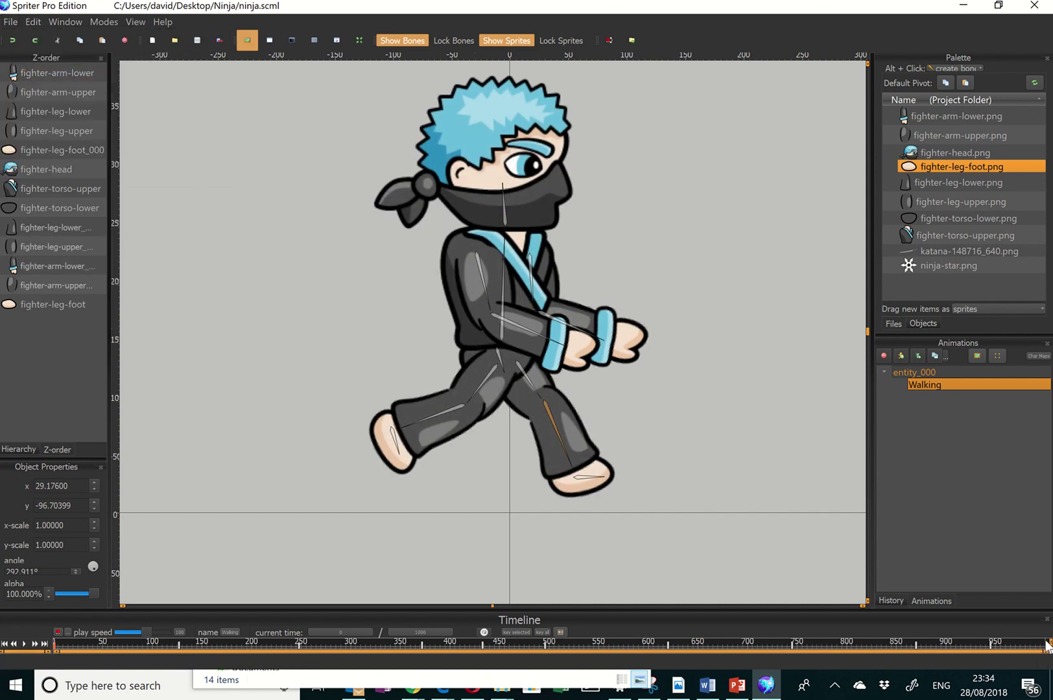
Step: Paste the copied first frame at time 1000, the end of the Walking timeline
left_click(1049, 644)
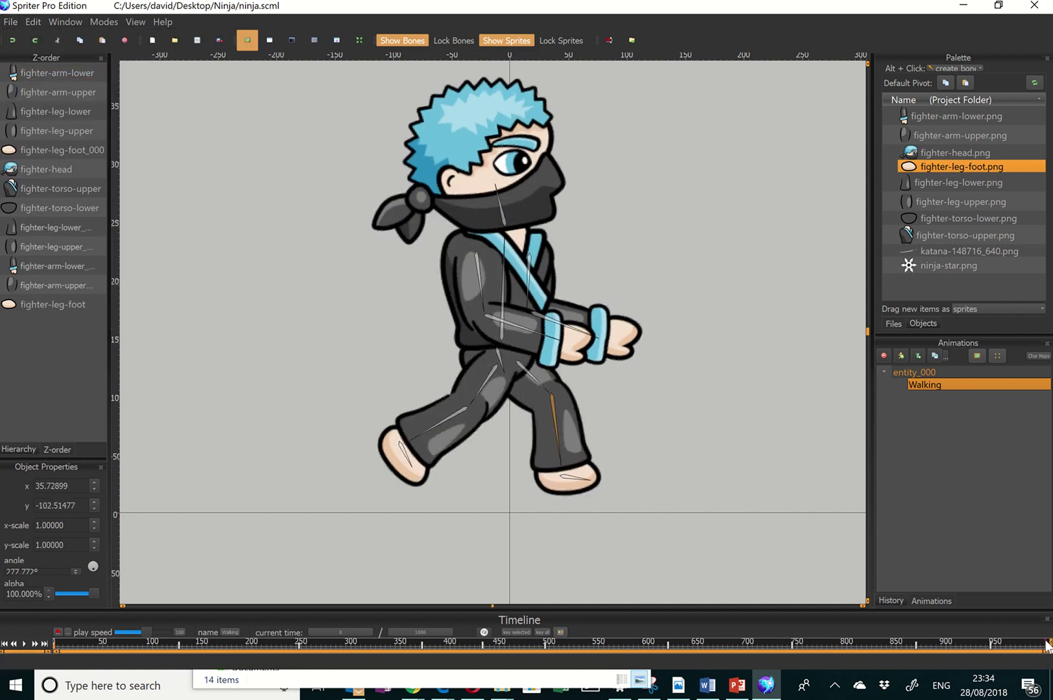
left_click(33, 22)
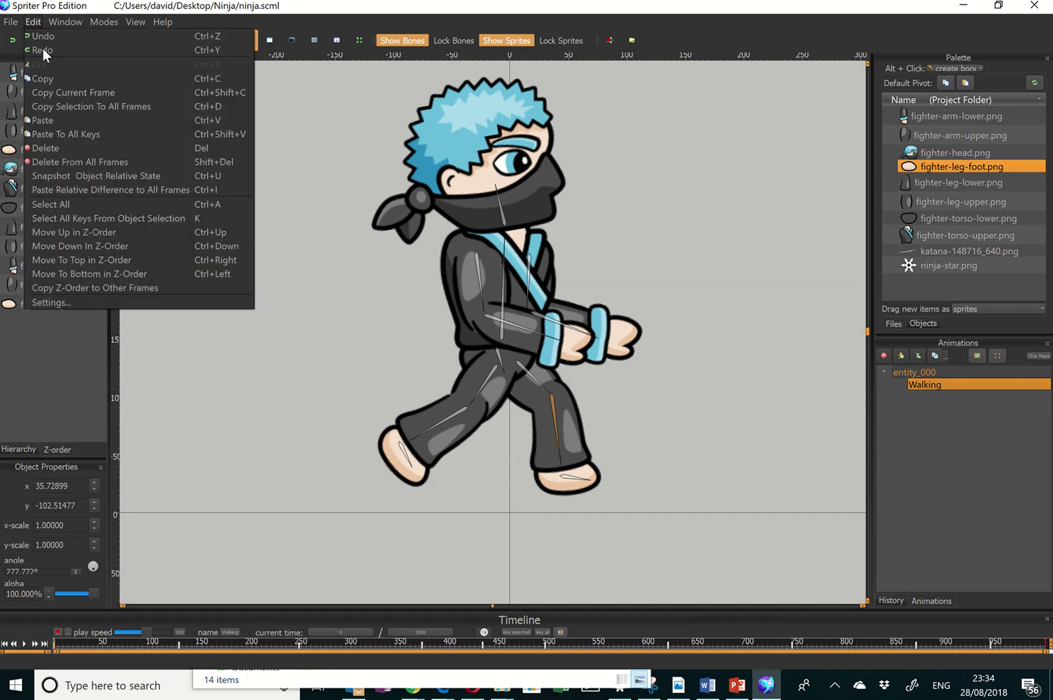
left_click(66, 123)
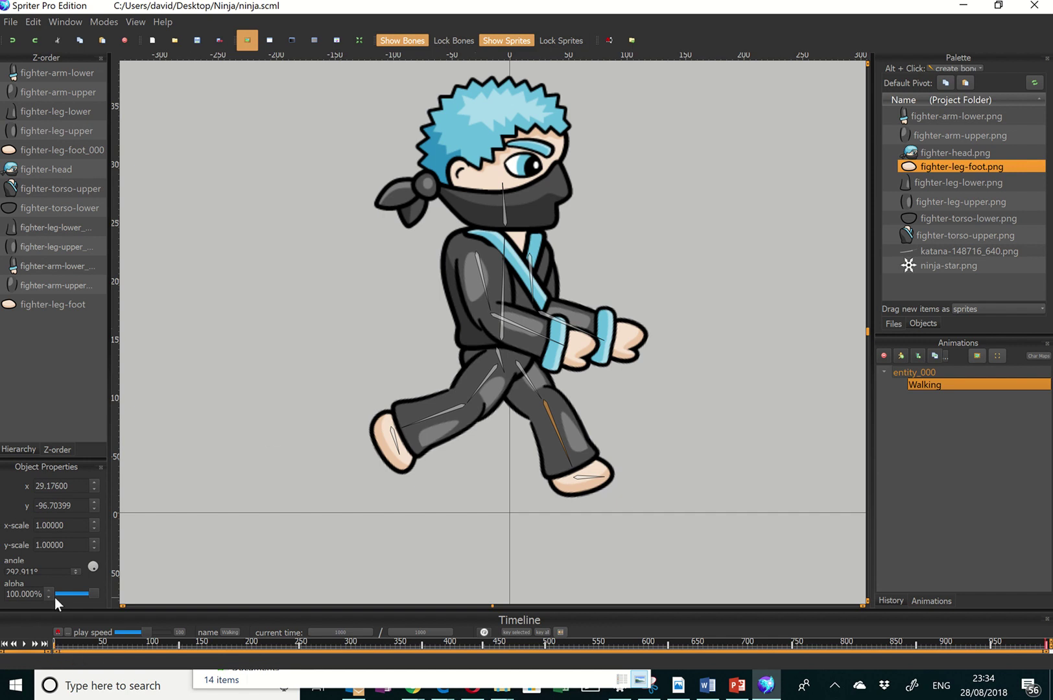
Step: Play back the Walking animation to check the loop, stop it, and save the project
left_click(26, 644)
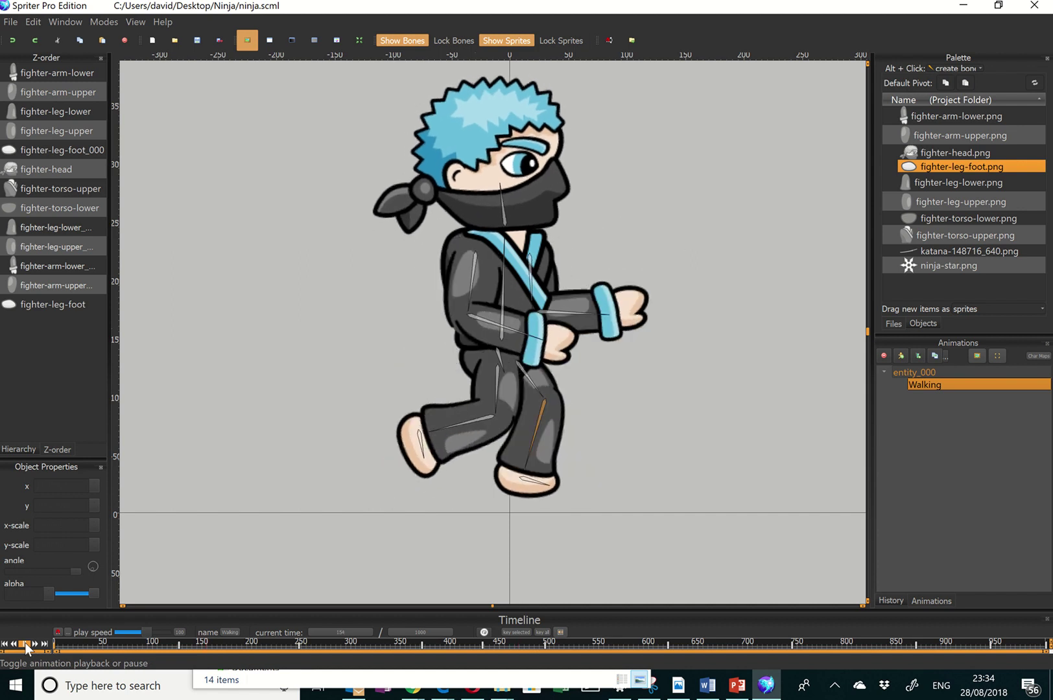
left_click(26, 643)
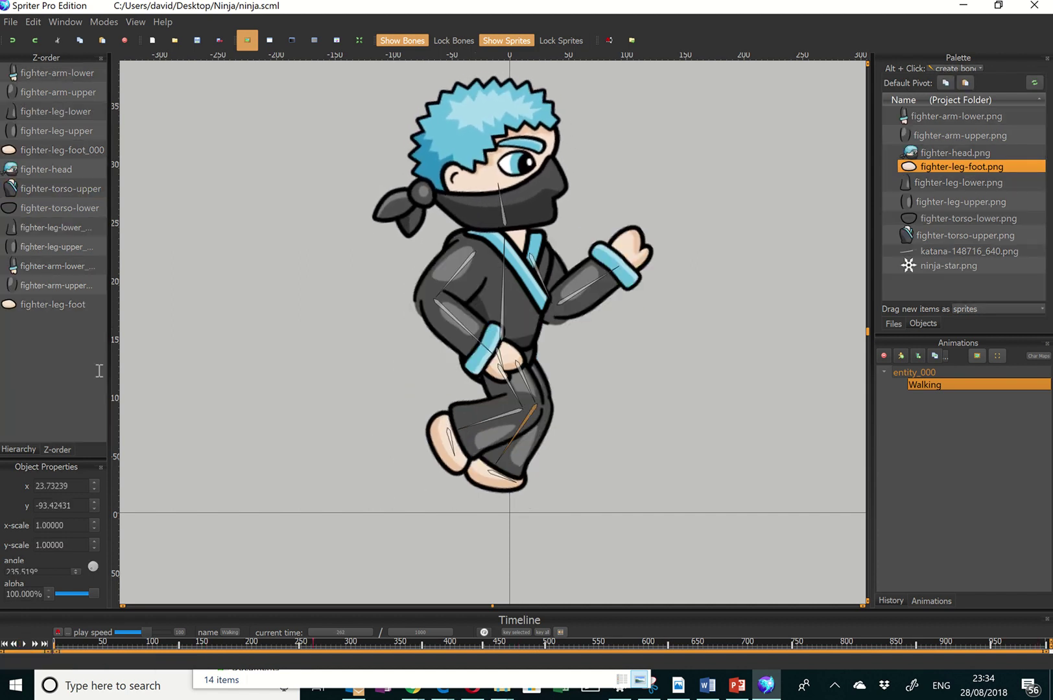
left_click(11, 22)
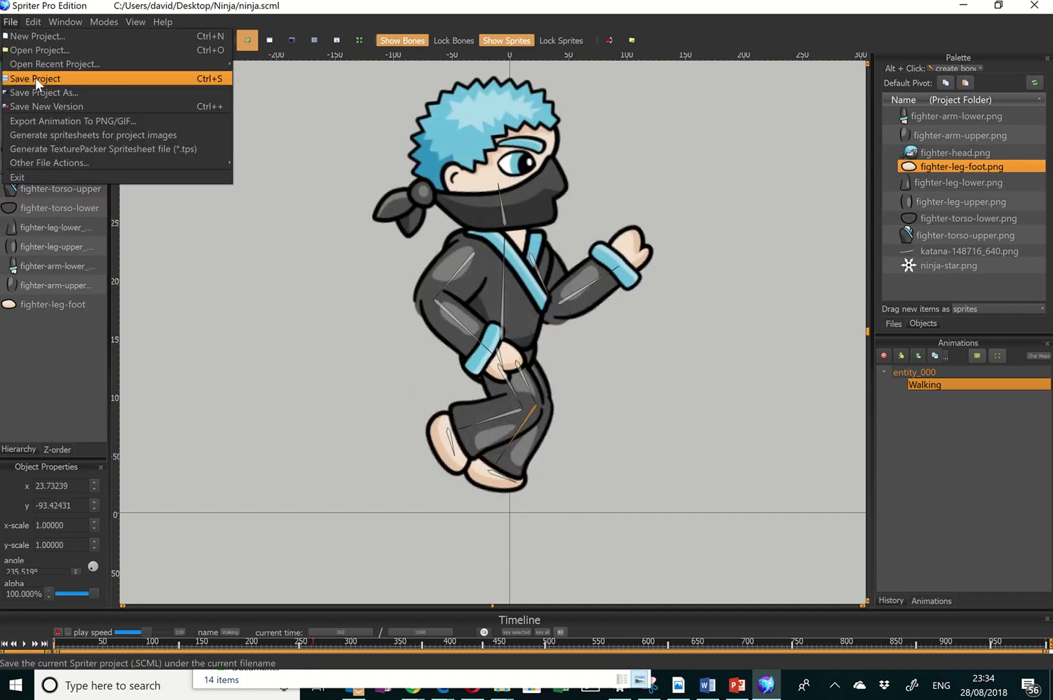
left_click(35, 78)
Step: Set up a PNG sprite sheet export of the animation with 24 images, 24 horizontal frames and a 25% output scale
left_click(11, 23)
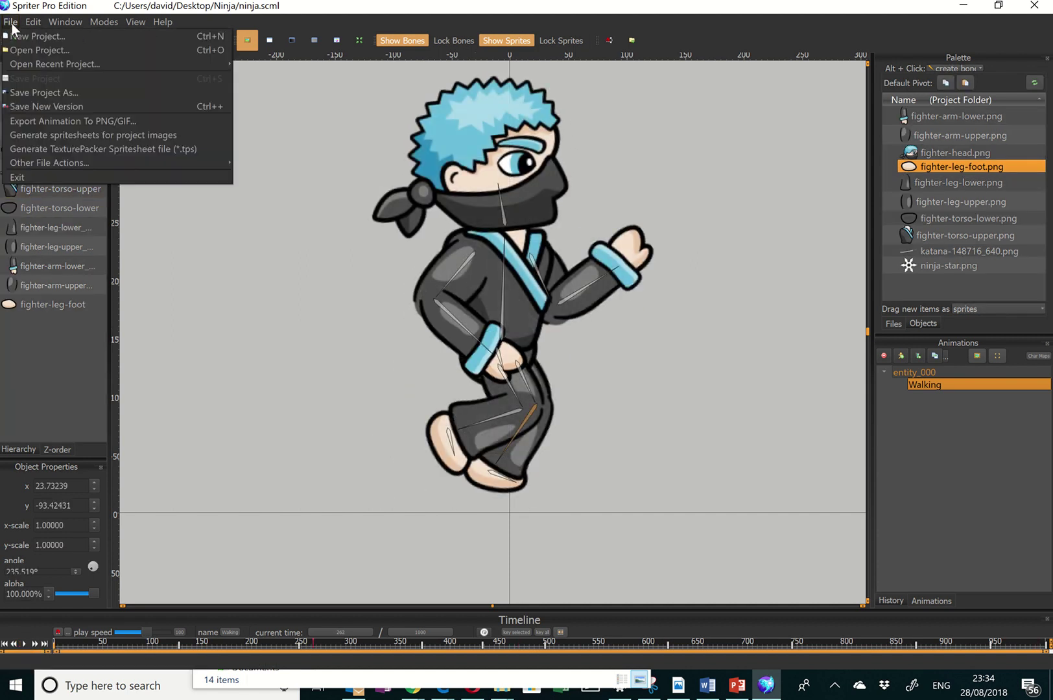
left_click(126, 125)
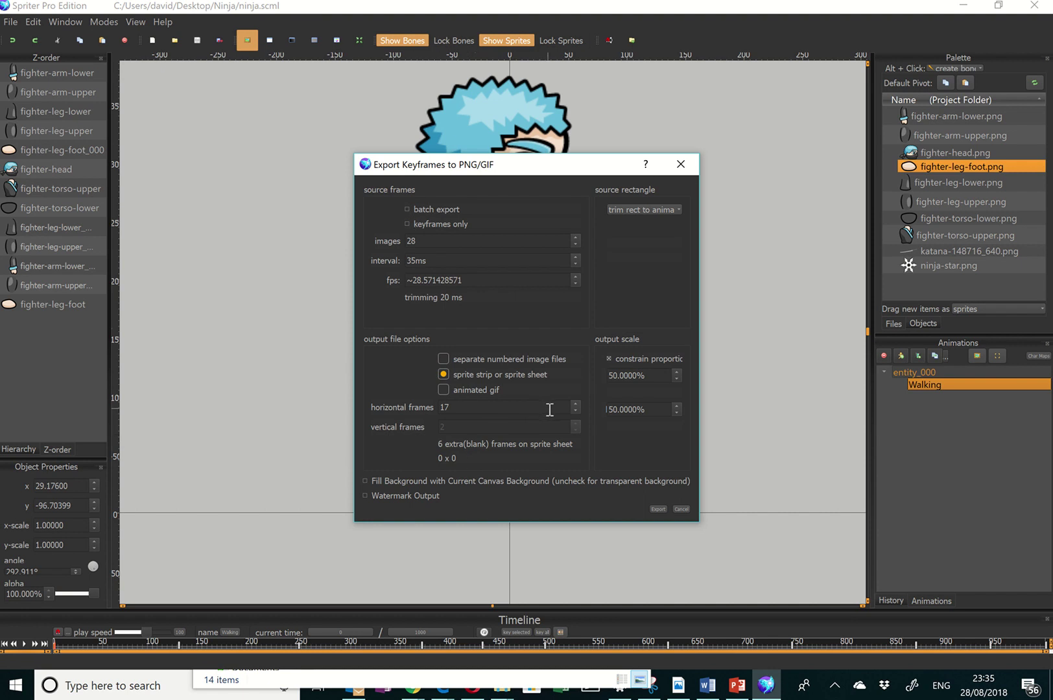
left_click_drag(482, 407, 436, 407)
type("24")
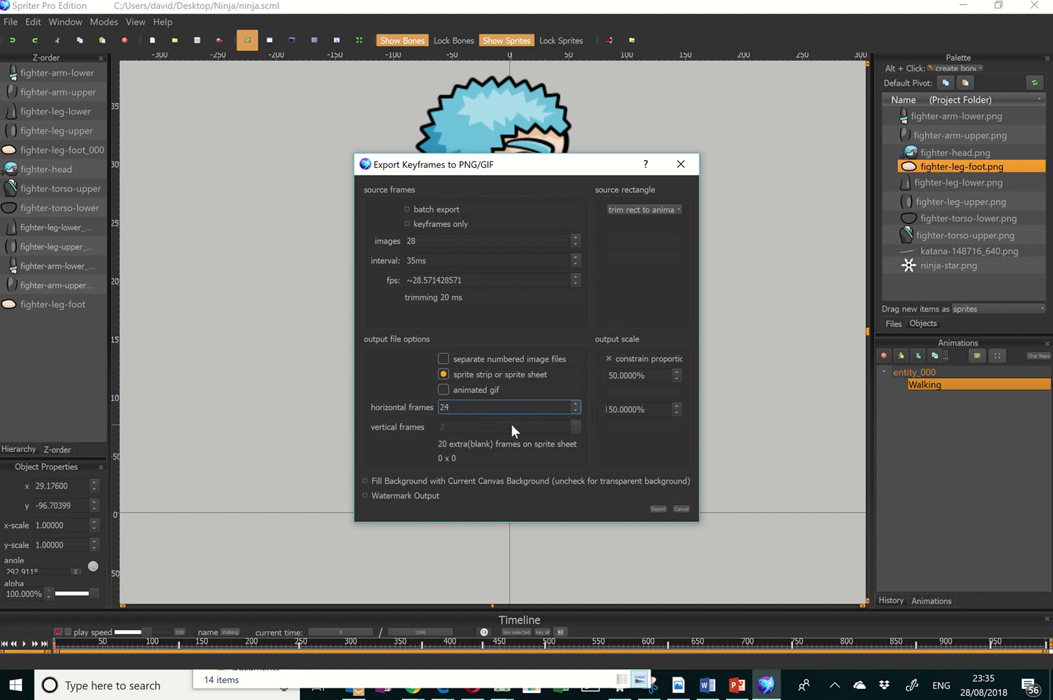
double_click(447, 240)
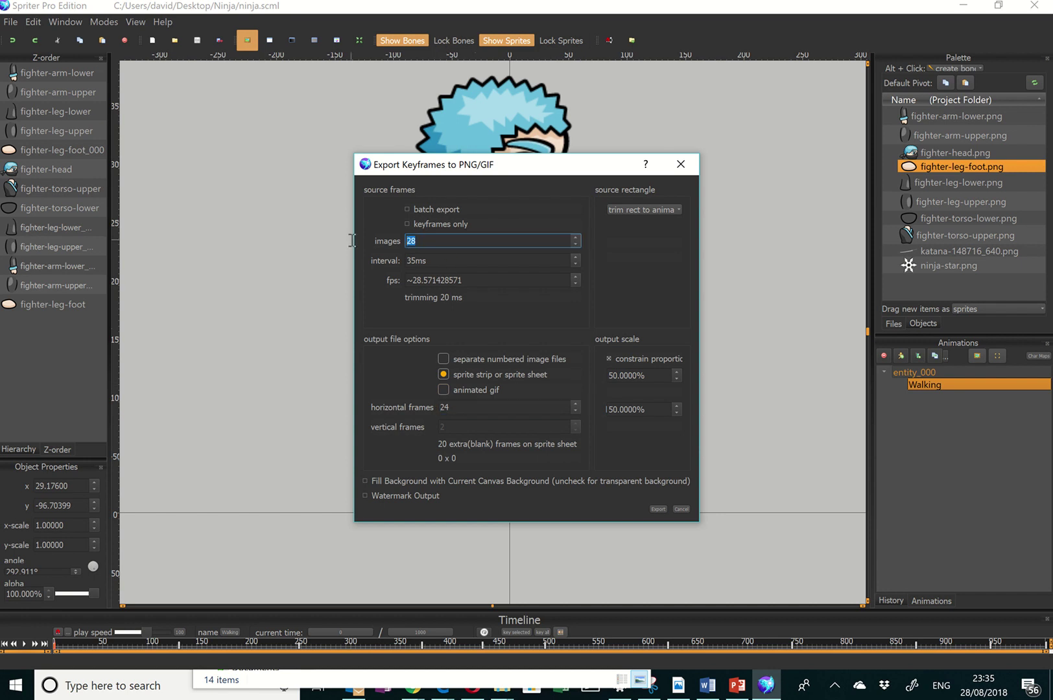
type("24")
left_click(469, 406)
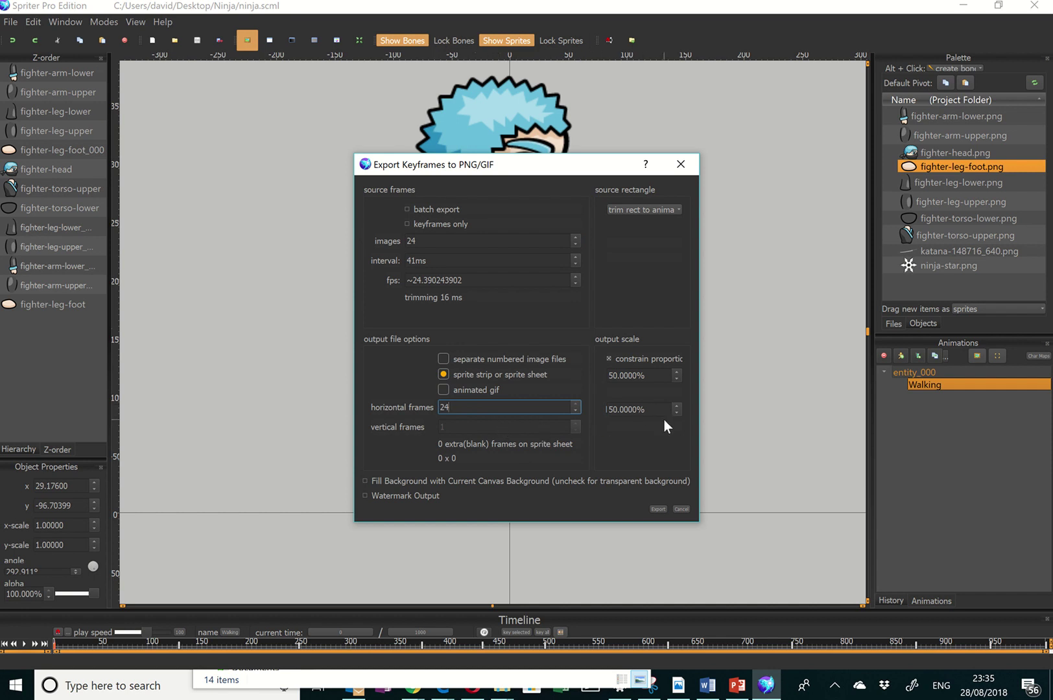
double_click(652, 374)
type("25")
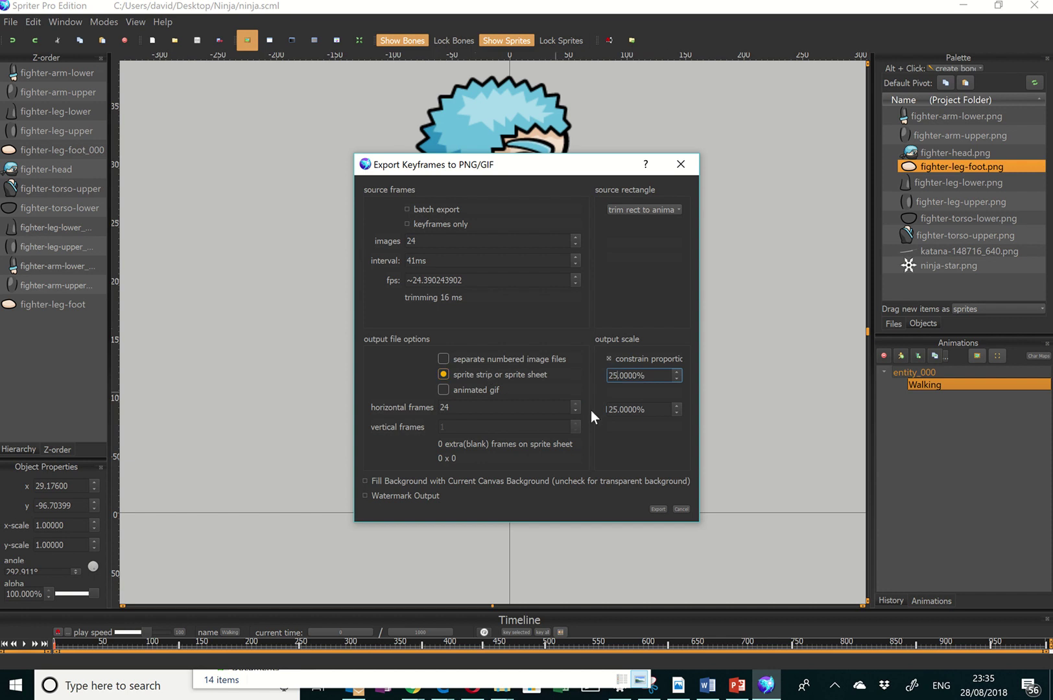
left_click(654, 410)
Step: Export the sprite sheet to the Ninja folder with the file name Ninja Walk SpriteSheet
left_click(656, 509)
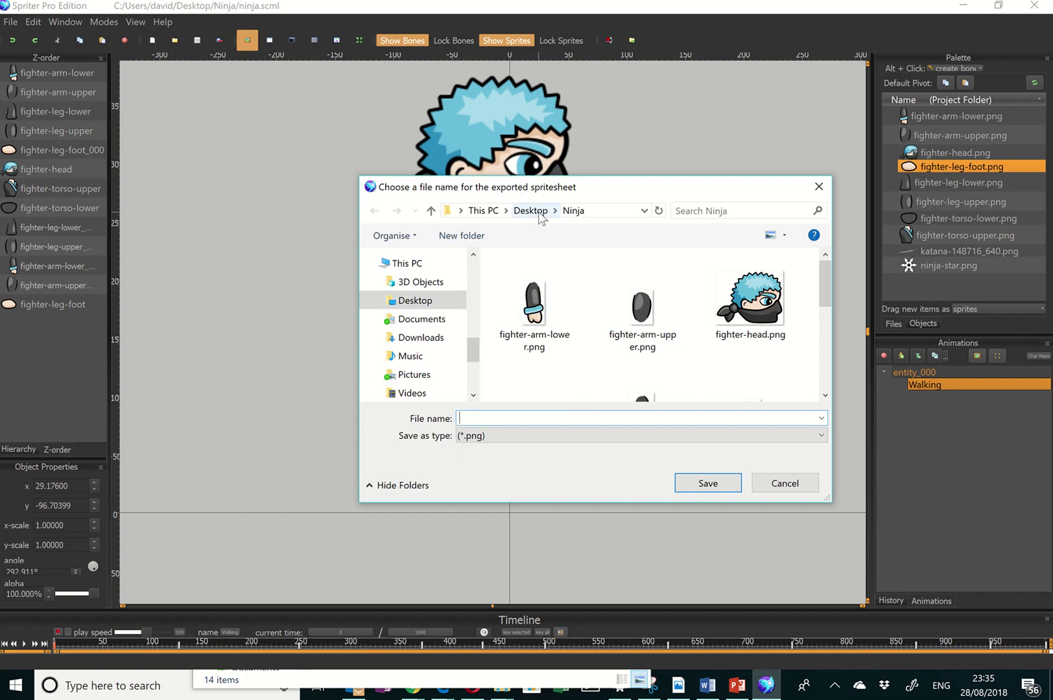
type("N")
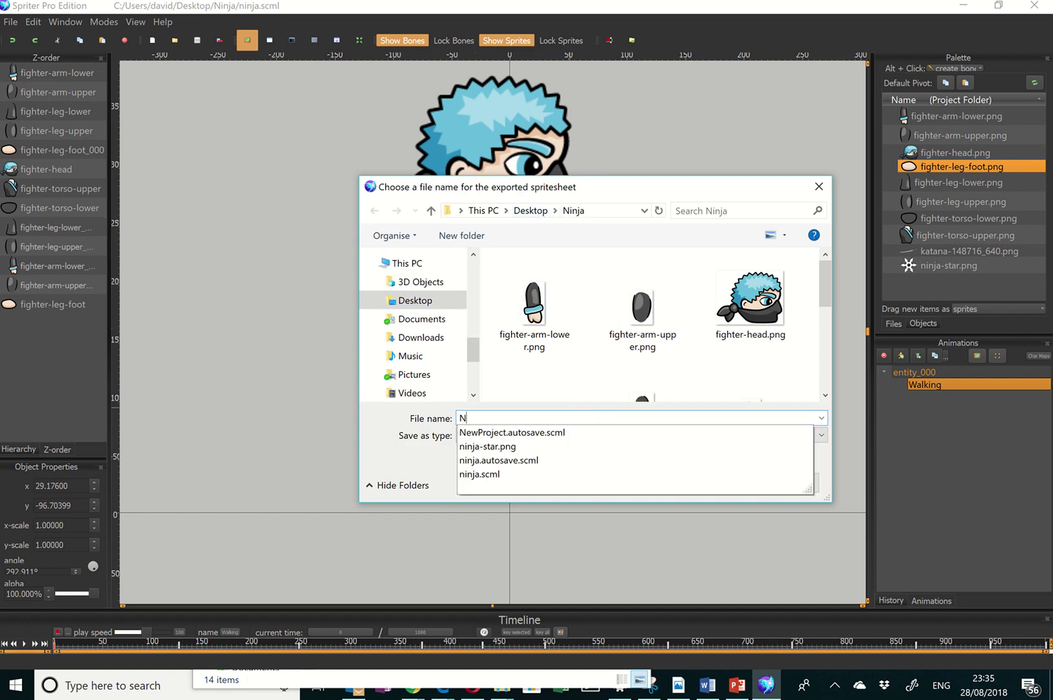
type("inja Walk S")
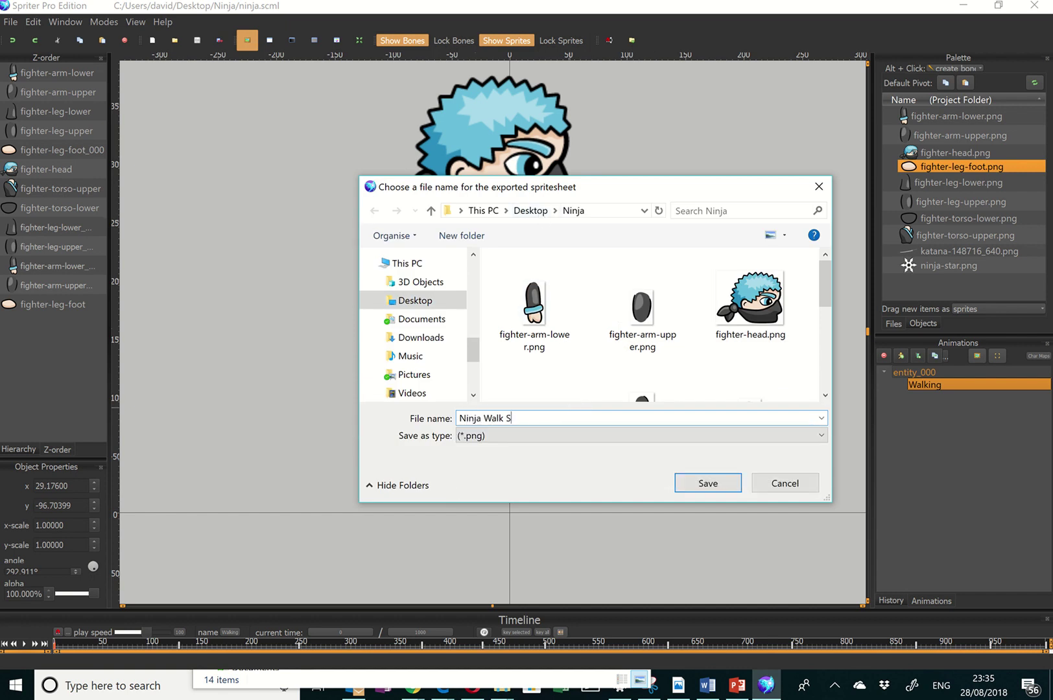
type("priteSheet")
key("Return")
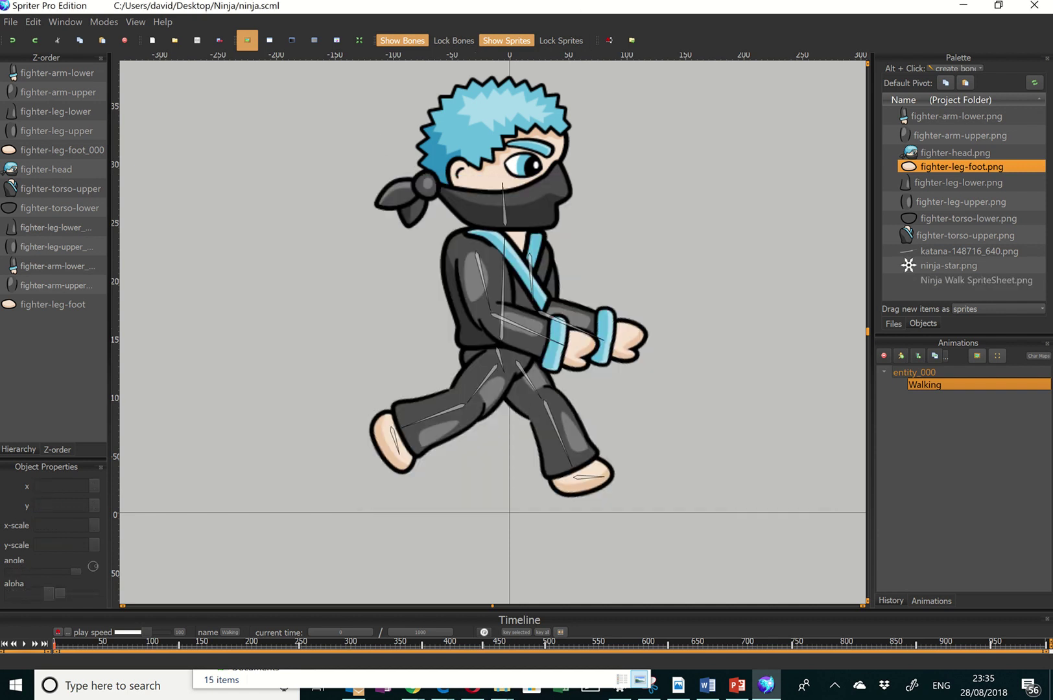
Step: Switch to File Explorer, view Ninja Walk SpriteSheet.png from the desktop's Ninja folder, and close the image
key("alt+Tab")
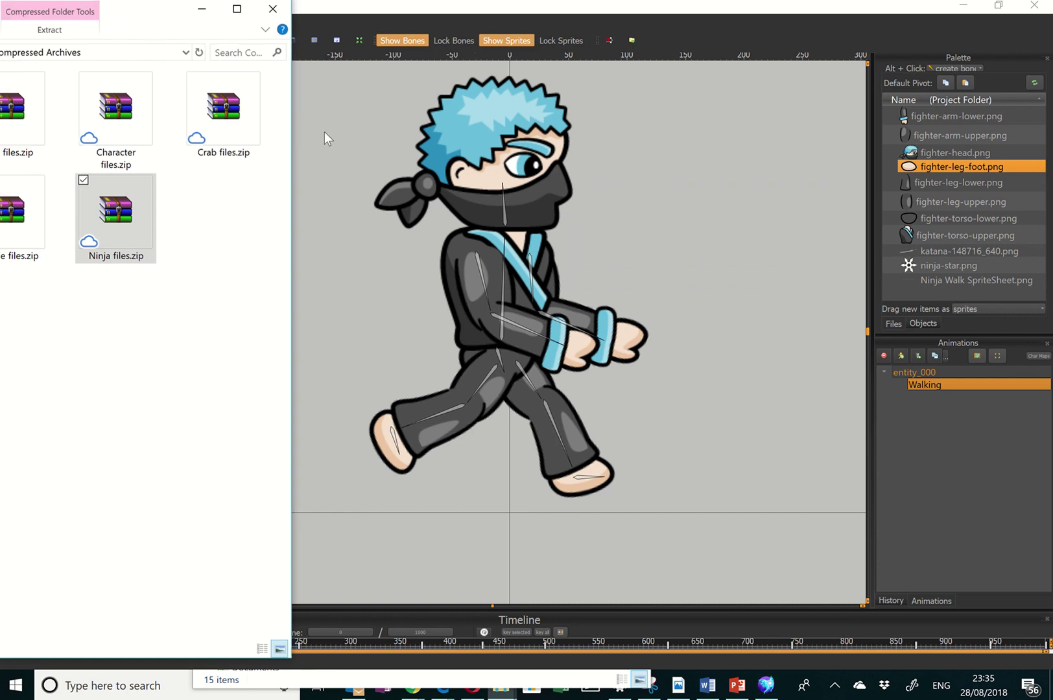
key("super+Up")
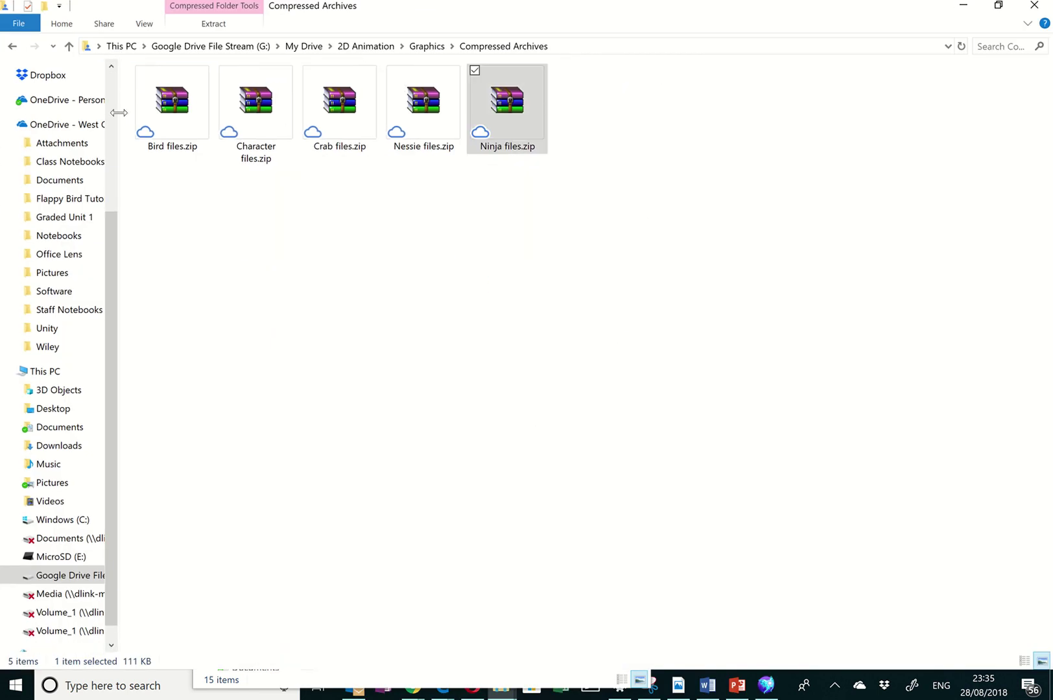
left_click(101, 102)
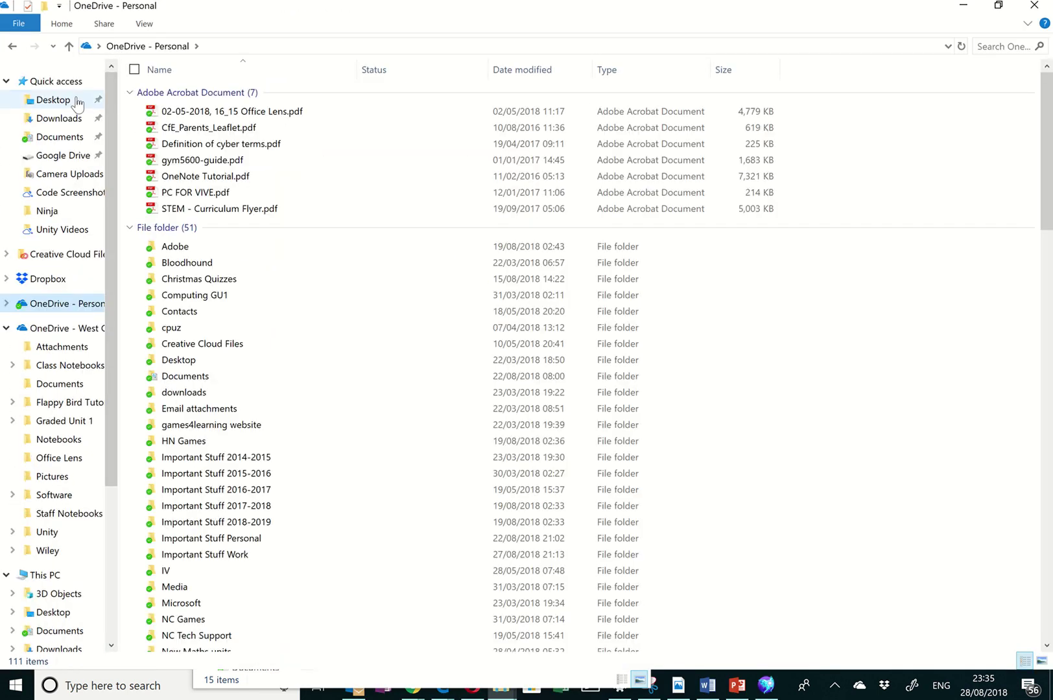
left_click(77, 100)
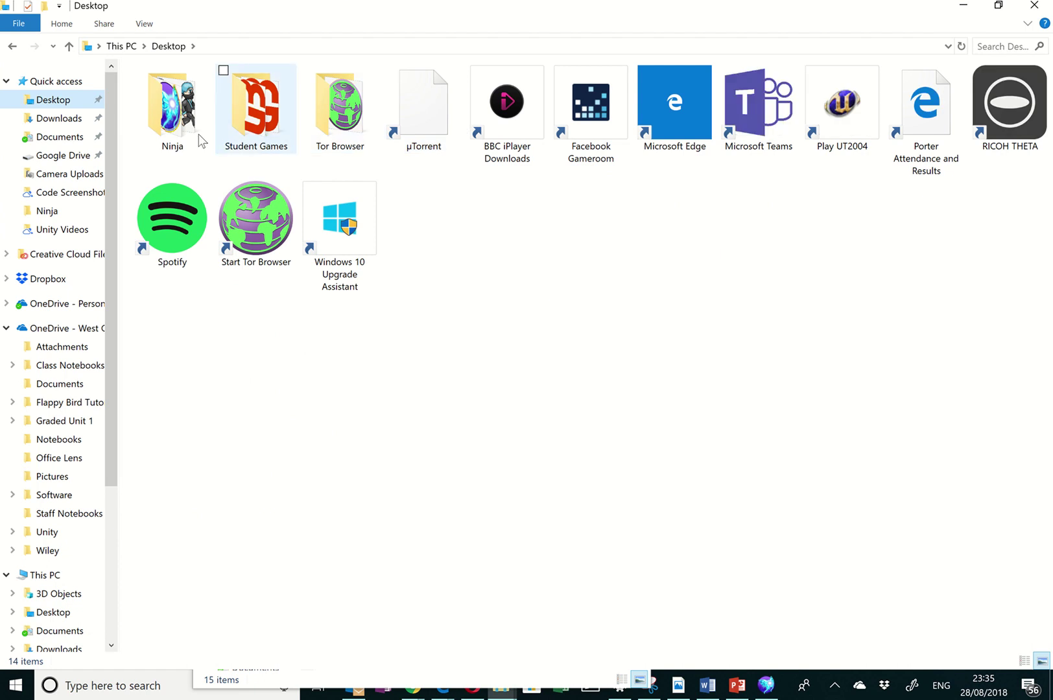
double_click(199, 134)
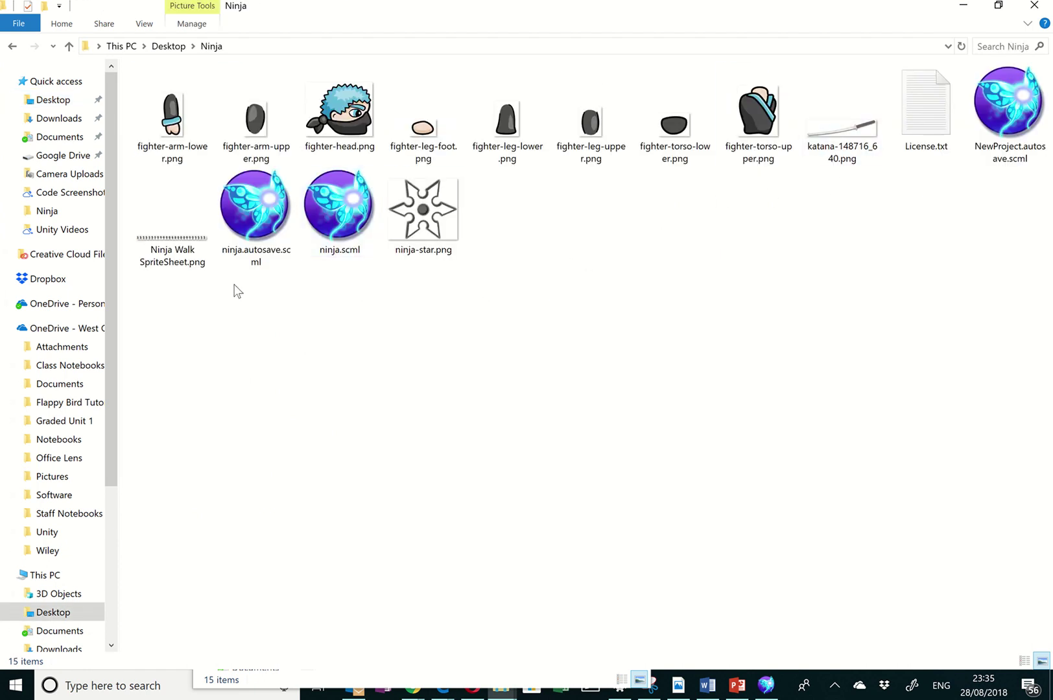
double_click(176, 249)
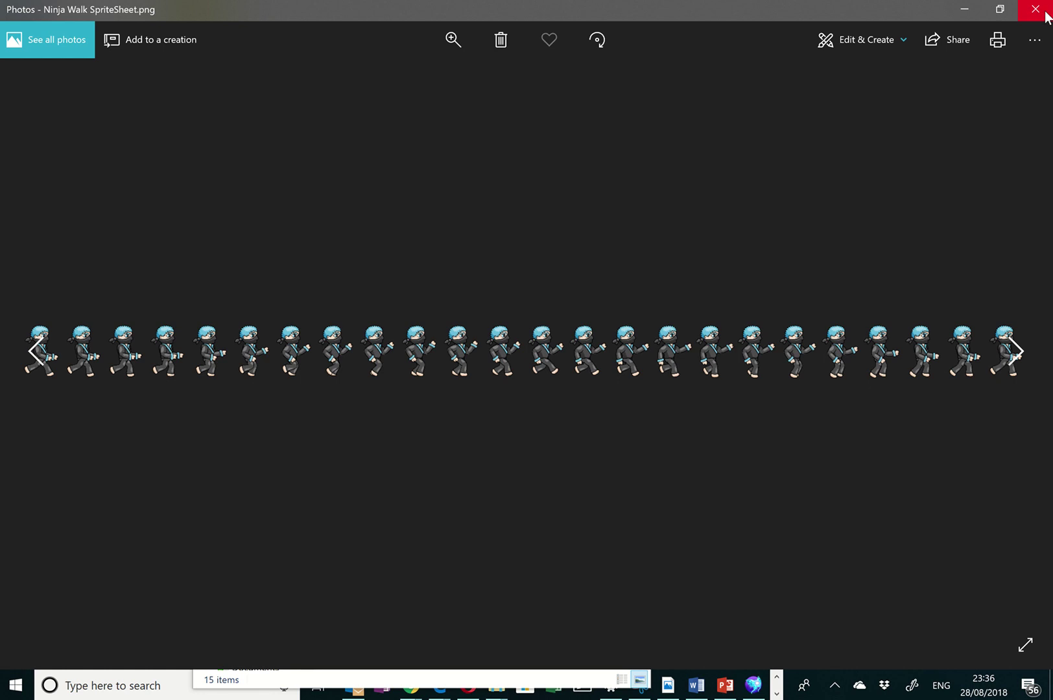
left_click(1045, 17)
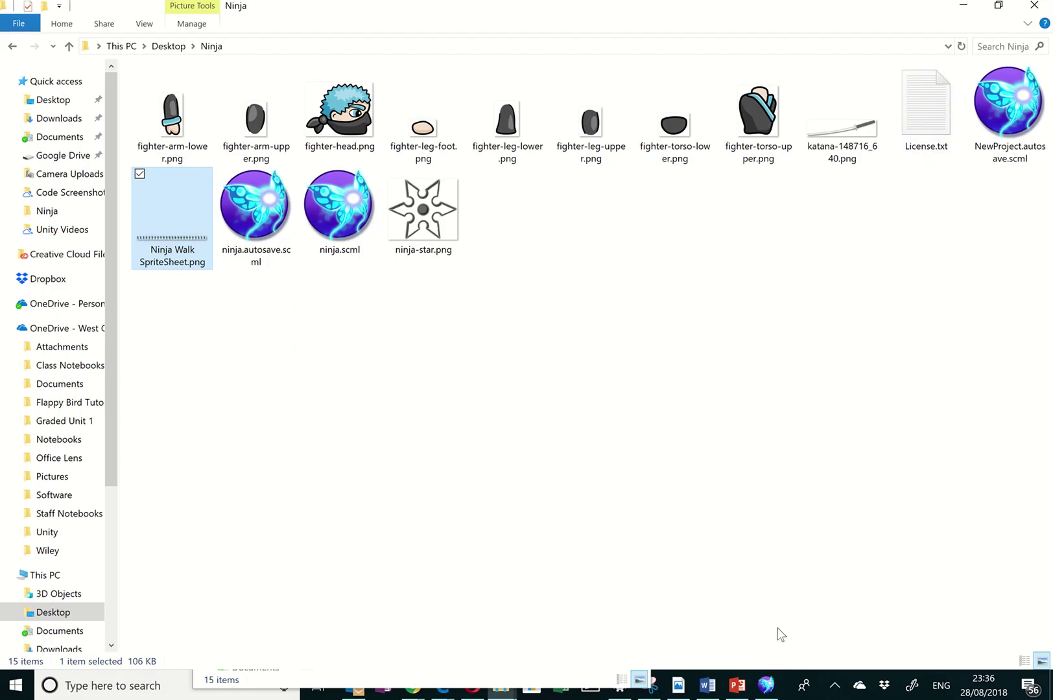
Step: Switch back to Spriter and export the animation as an animated GIF named Ninja Walk in the Ninja folder
left_click(765, 685)
left_click(11, 22)
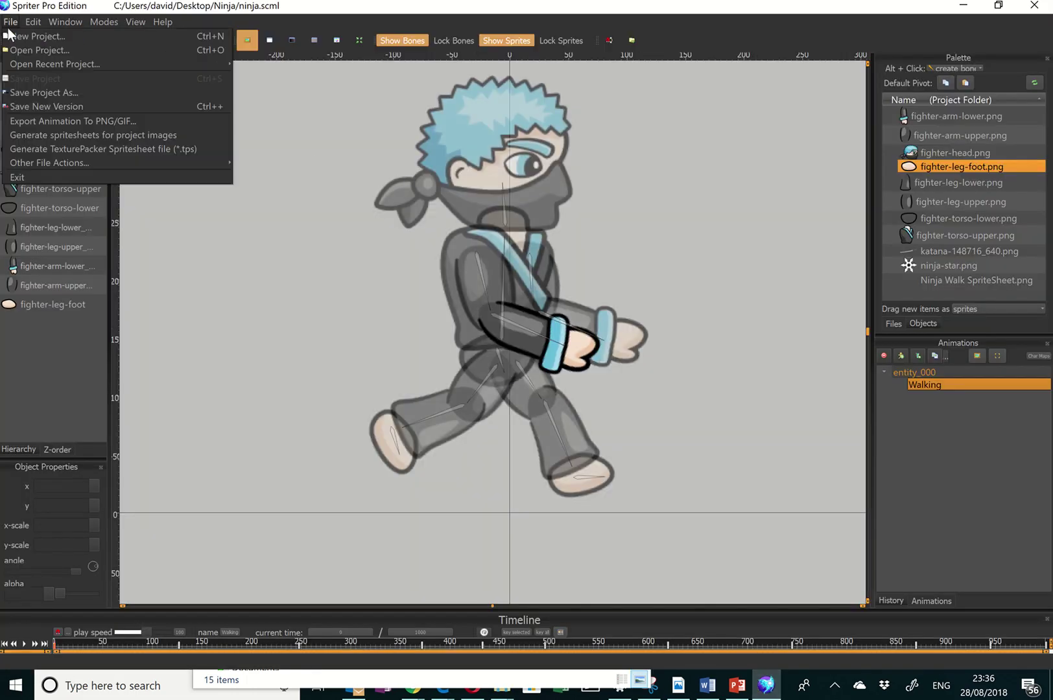
left_click(46, 123)
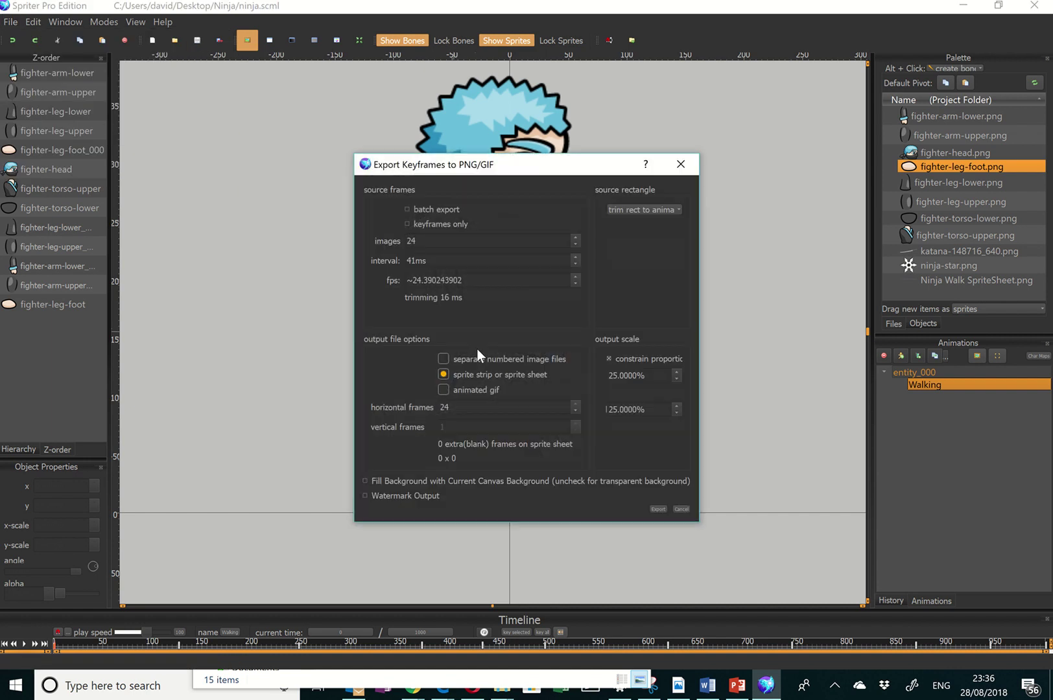
left_click(443, 391)
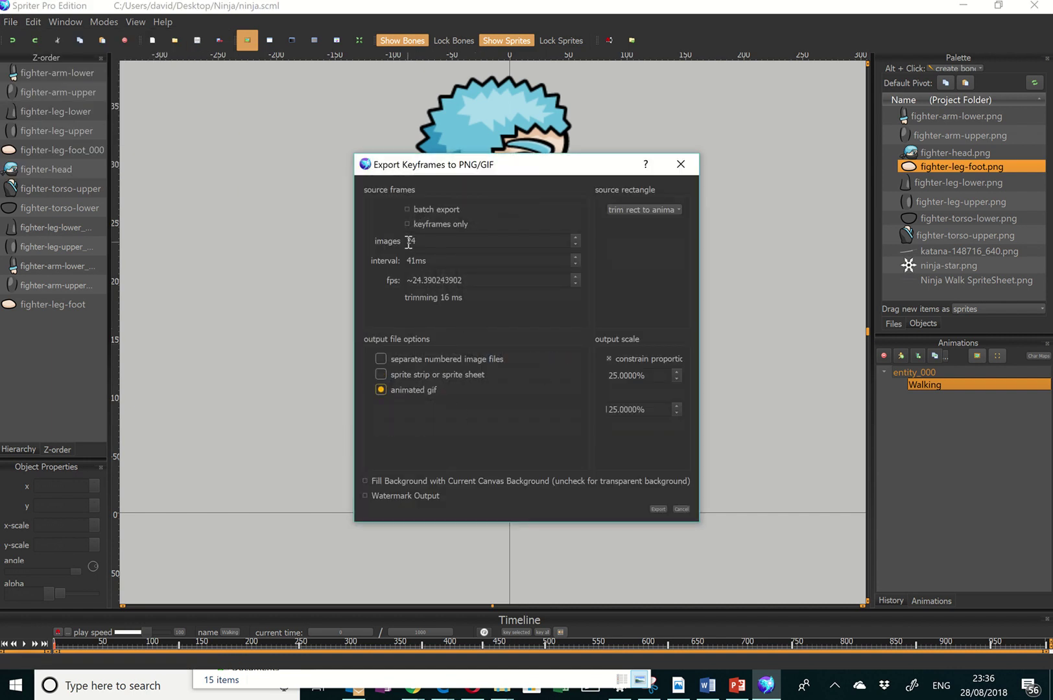
left_click(658, 509)
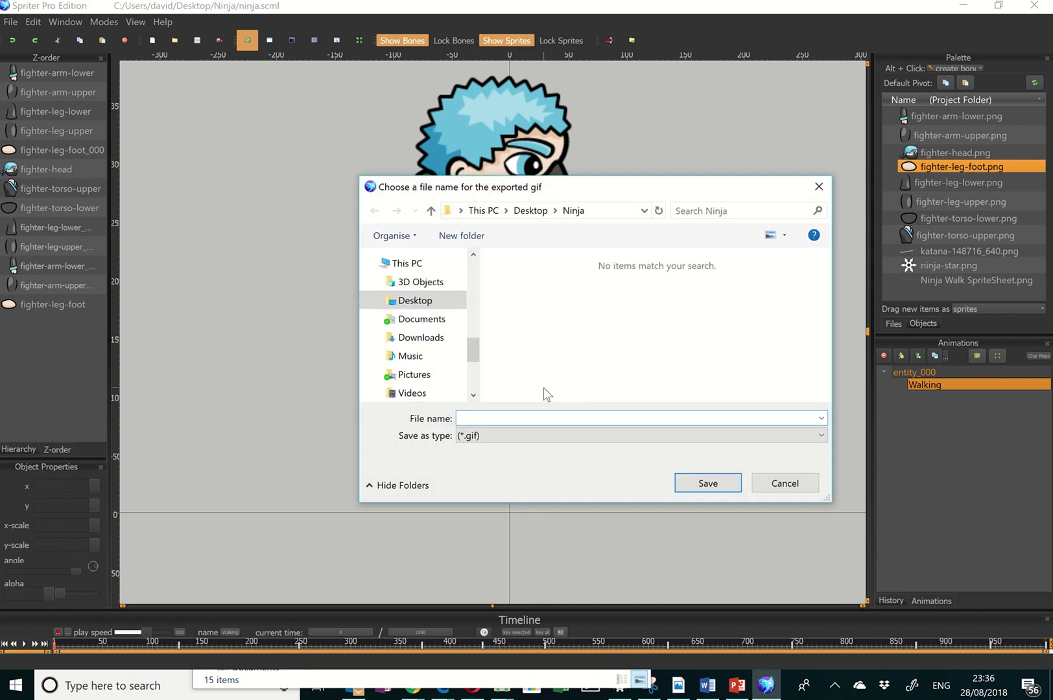
type("Ninja Walk")
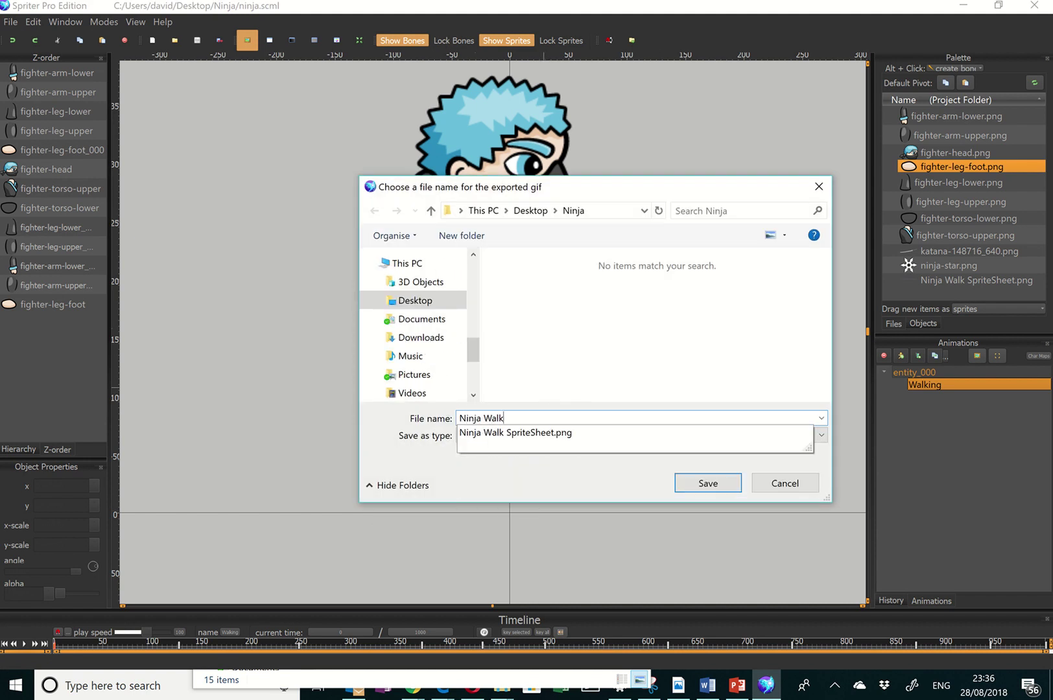
left_click(579, 359)
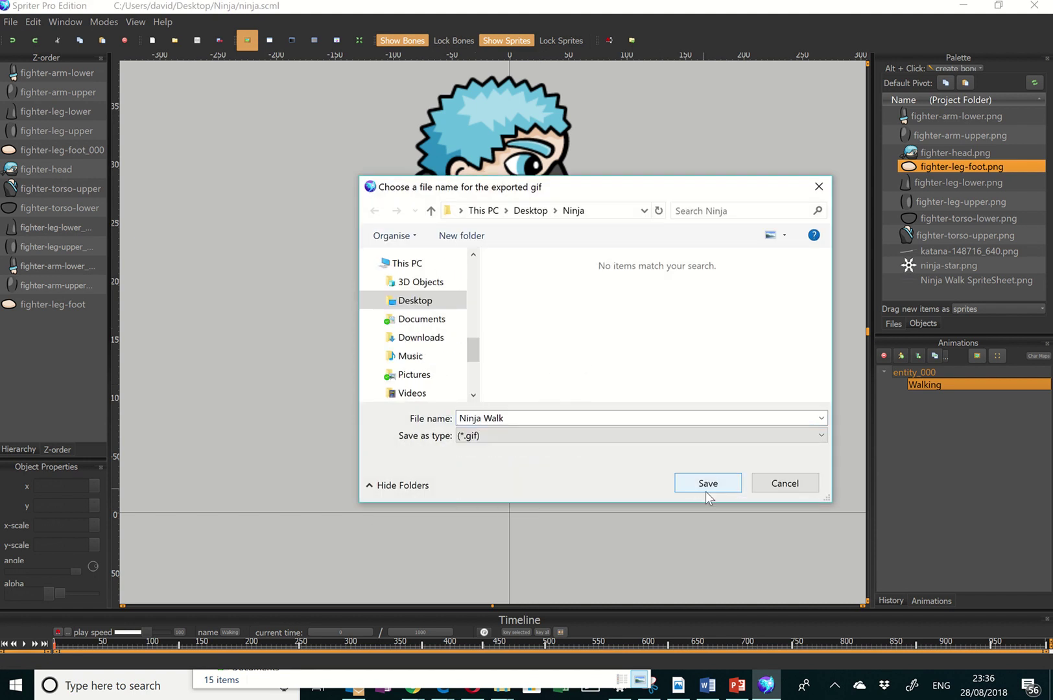
left_click(703, 481)
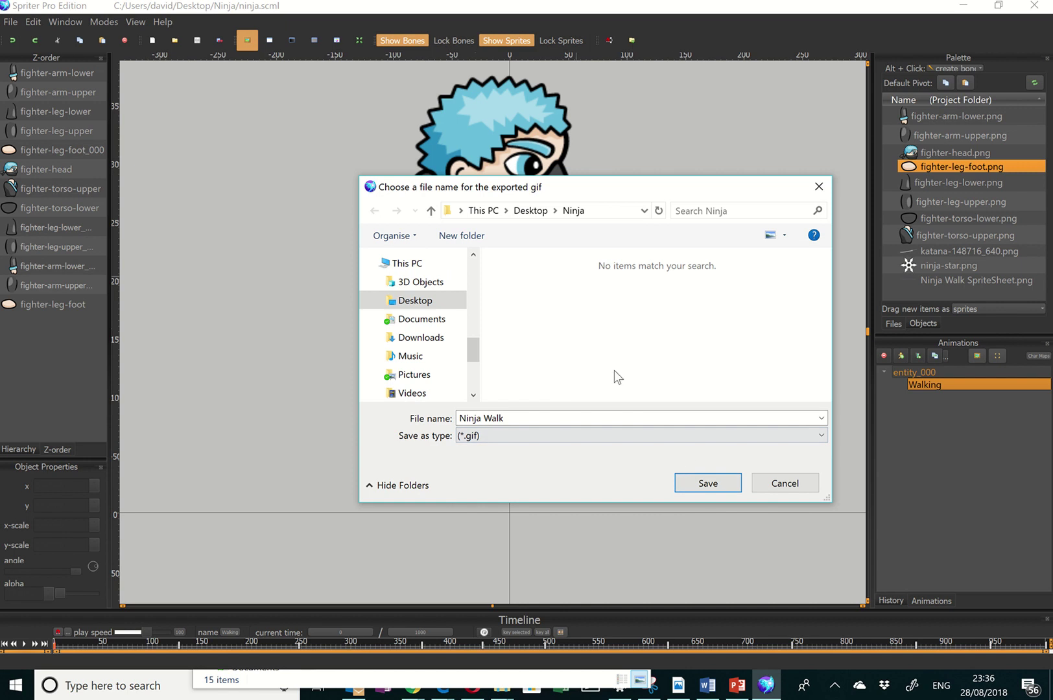
left_click(703, 483)
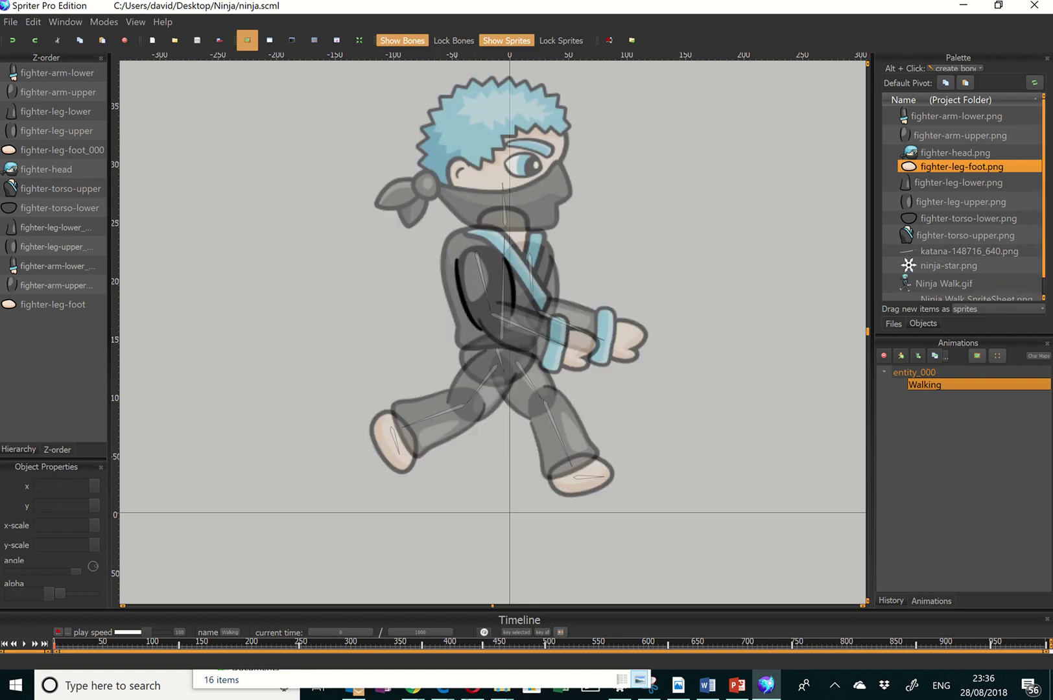
Step: Switch to the Ninja folder in File Explorer and group its files by type
left_click(502, 687)
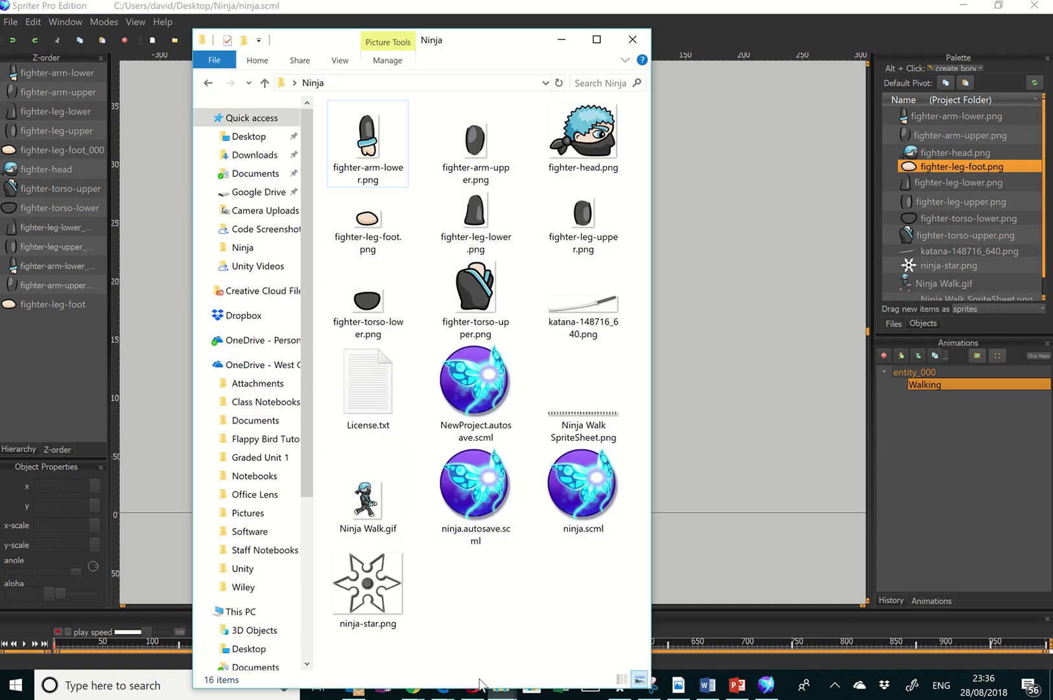
right_click(488, 576)
mouse_move(434, 365)
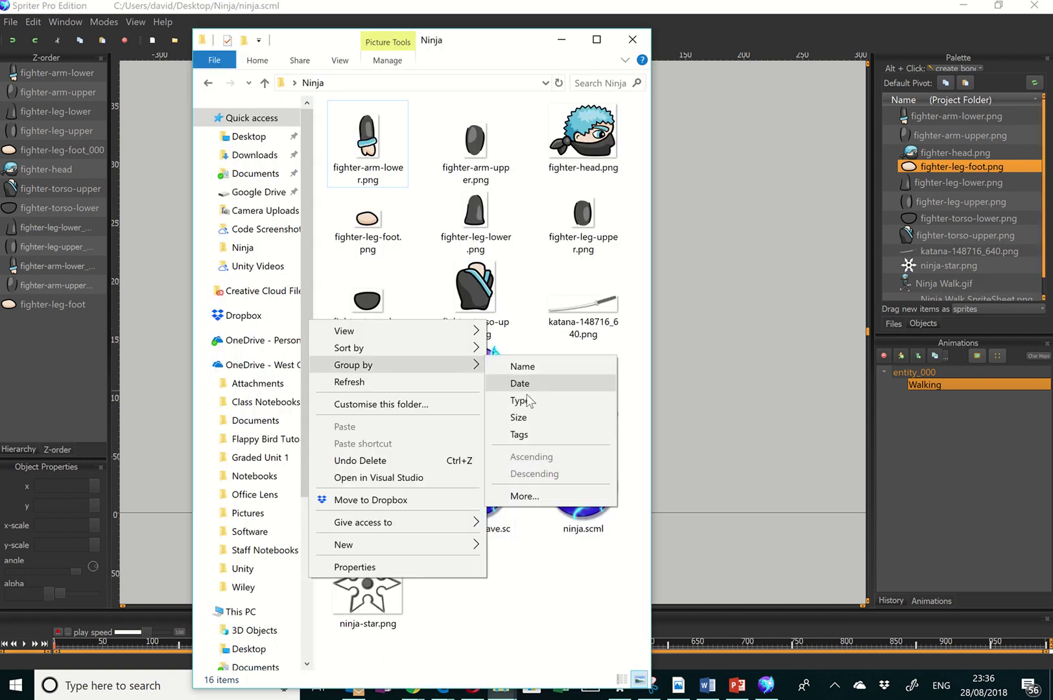
left_click(527, 401)
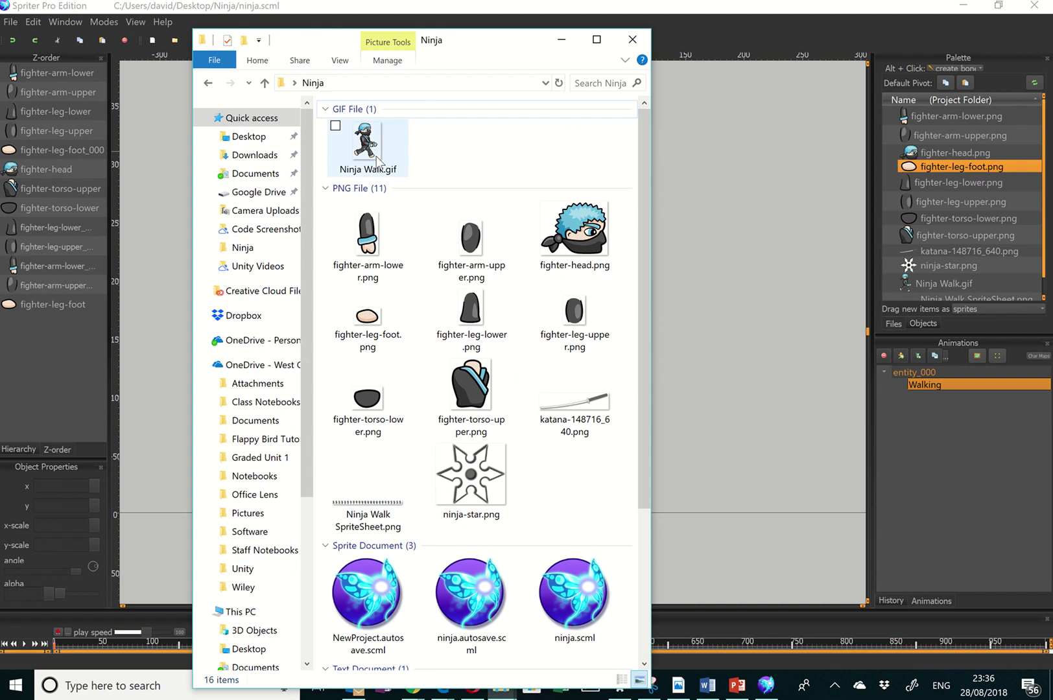
Step: View Ninja Walk.gif to check the exported animation, close it, and return to Spriter
left_click(384, 155)
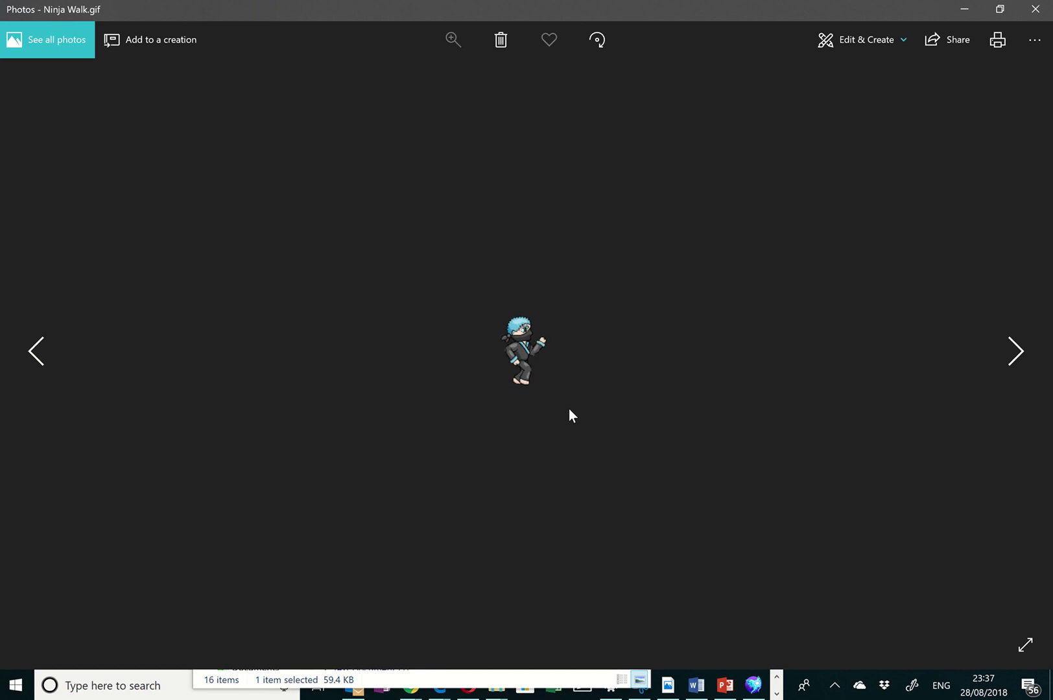
left_click(1018, 18)
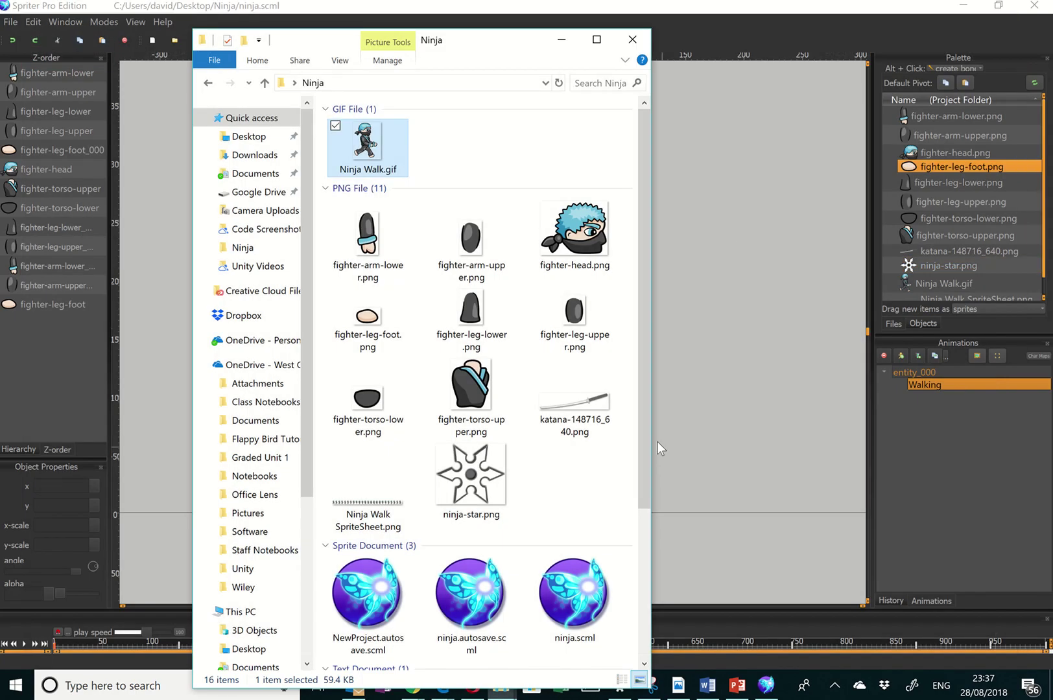
left_click(673, 48)
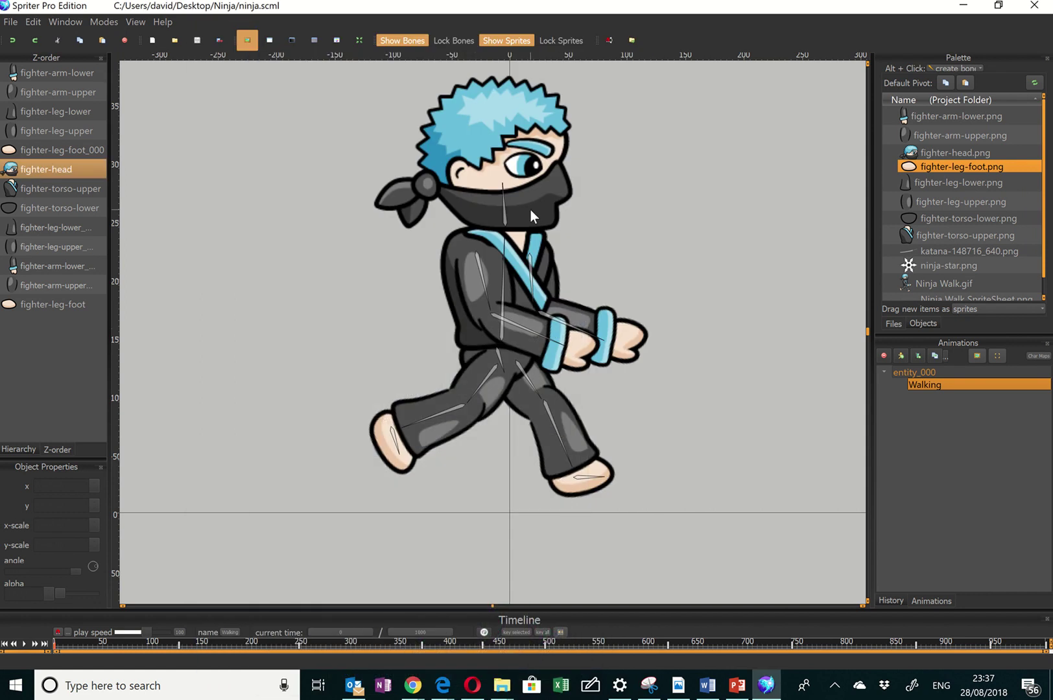